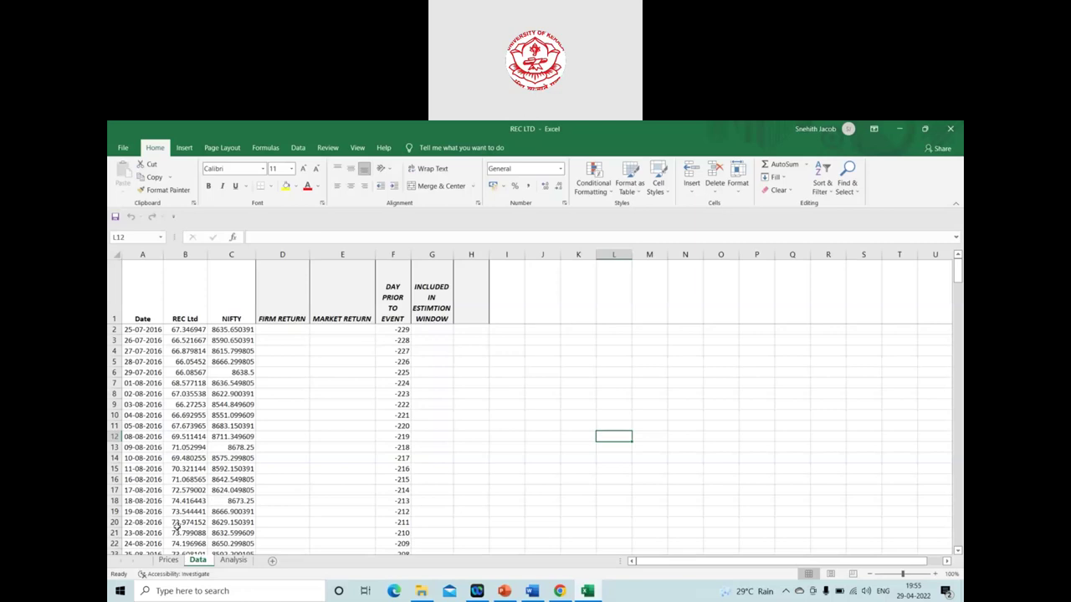
- Look at the Prices sheet, switch to the Word project plan and review the company event dates and the REC sources
left_click(172, 562)
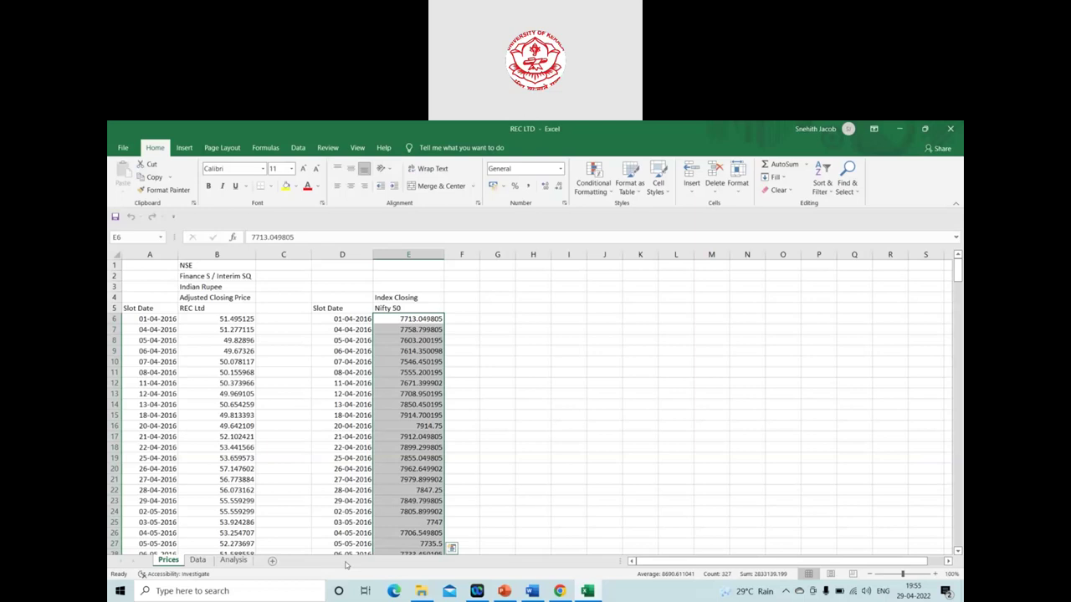
left_click(541, 594)
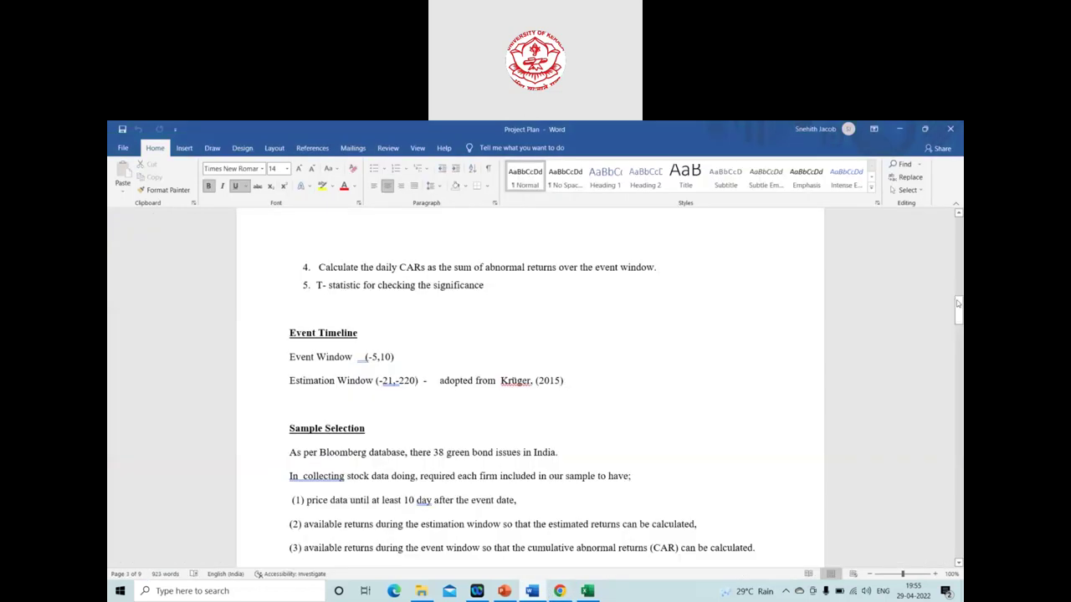
left_click_drag(959, 303, 961, 343)
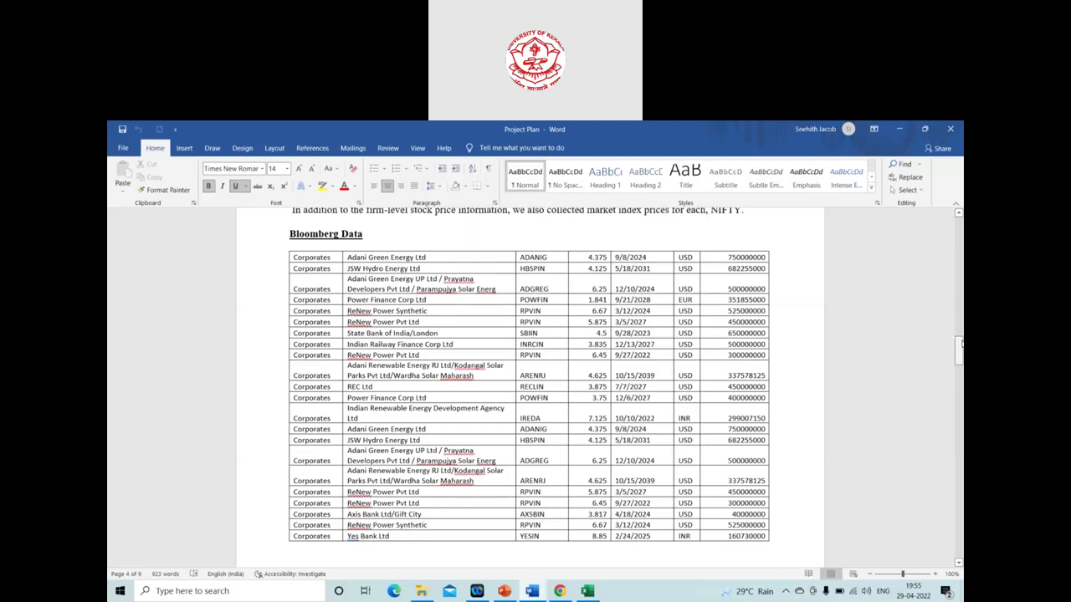
left_click_drag(961, 343, 961, 440)
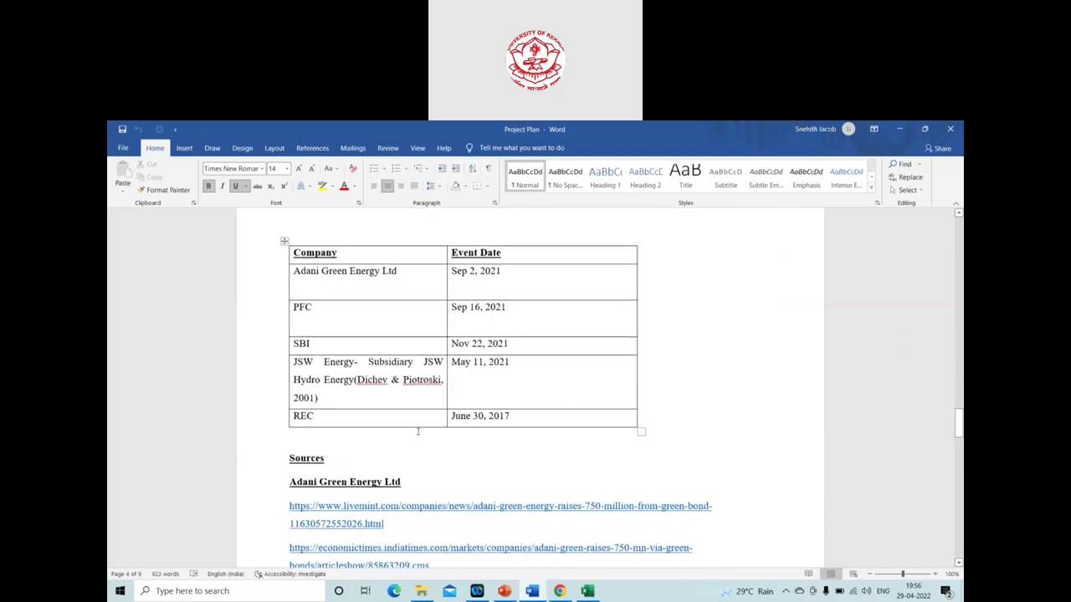
left_click(451, 413)
left_click_drag(960, 424, 959, 496)
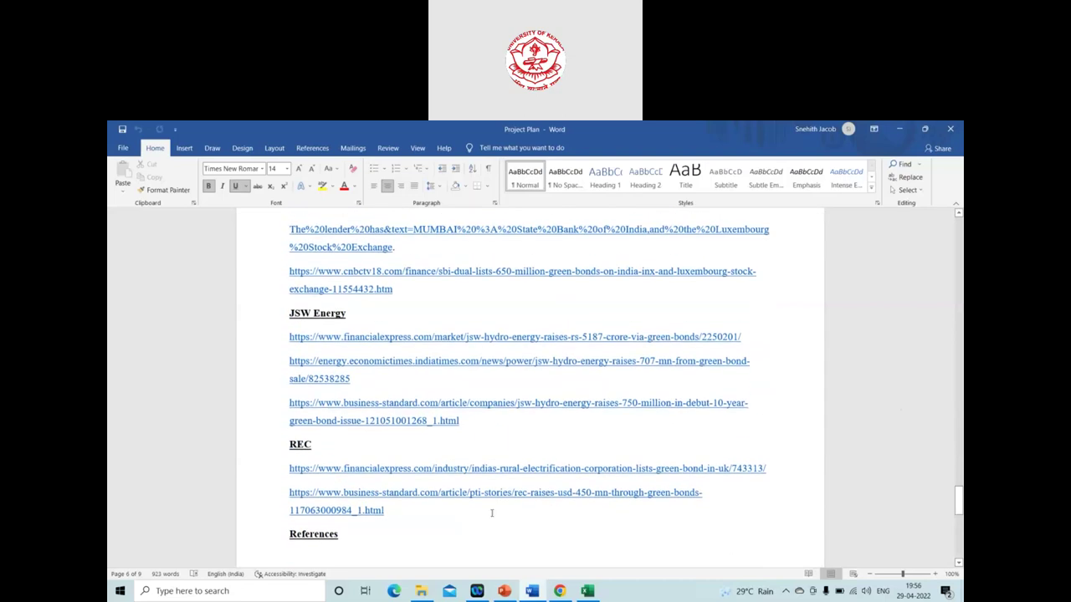
left_click_drag(959, 501, 959, 416)
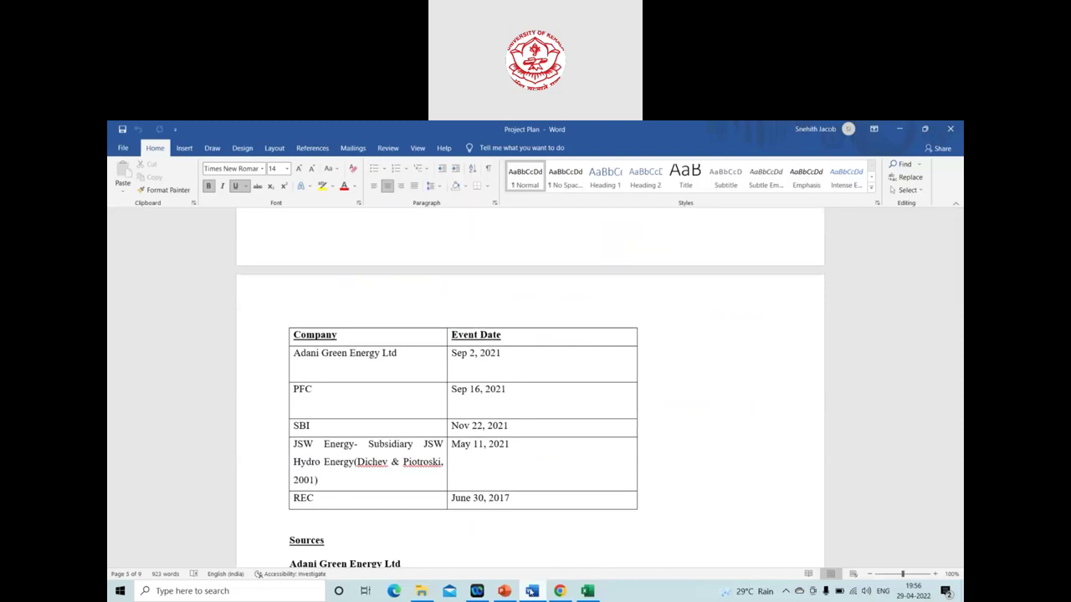
- Switch back to the Excel workbook and examine the REC Ltd and Nifty 50 series on the Prices and Data sheets
left_click(586, 592)
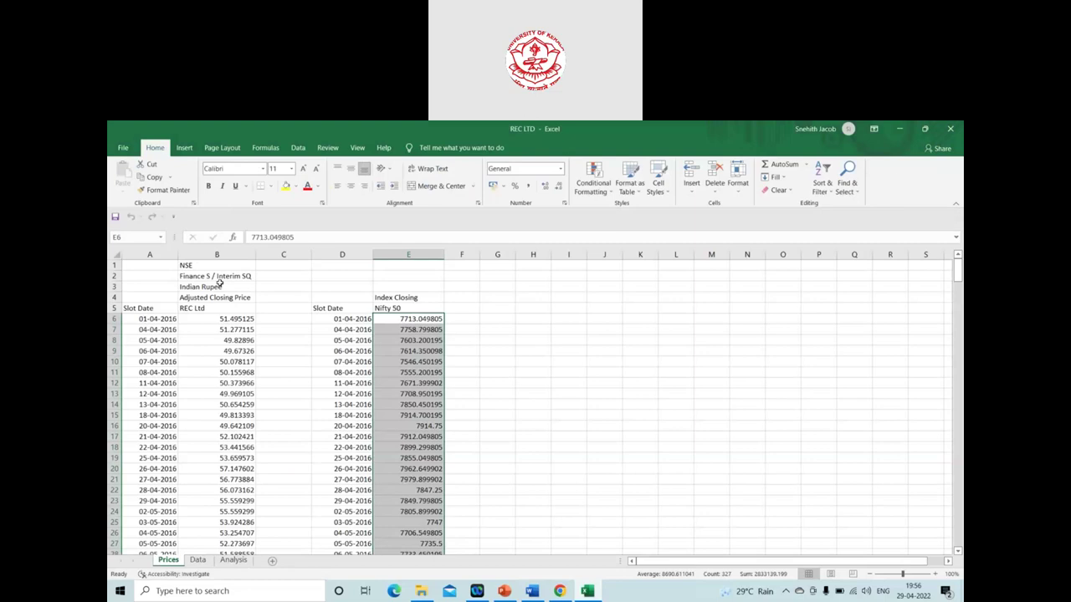
left_click(692, 330)
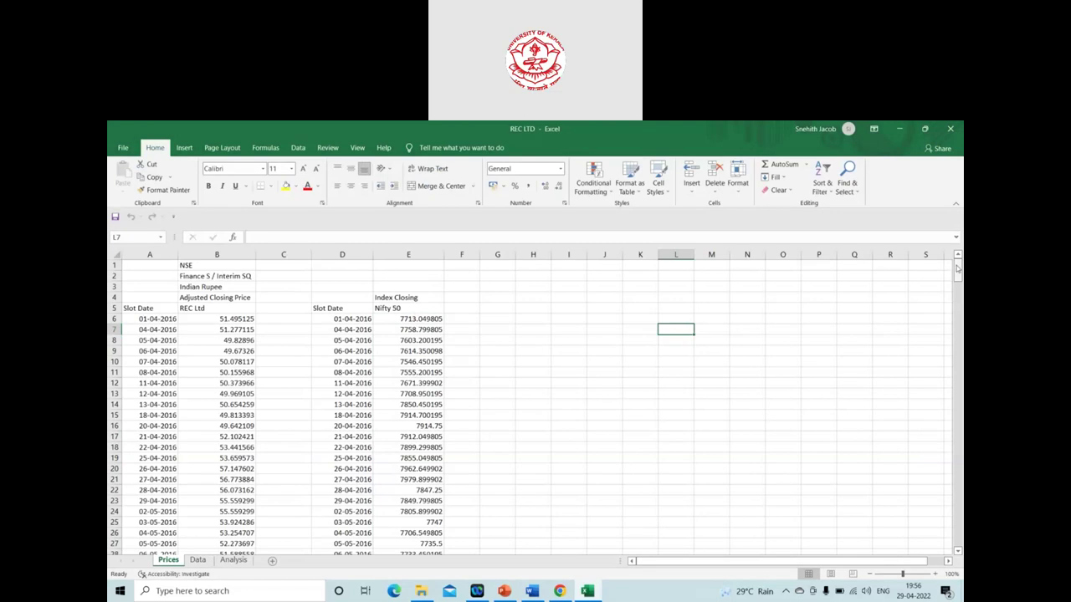
mouse_move(958, 267)
left_mouse_down()
mouse_move(948, 563)
mouse_move(959, 263)
left_mouse_up()
left_click(198, 559)
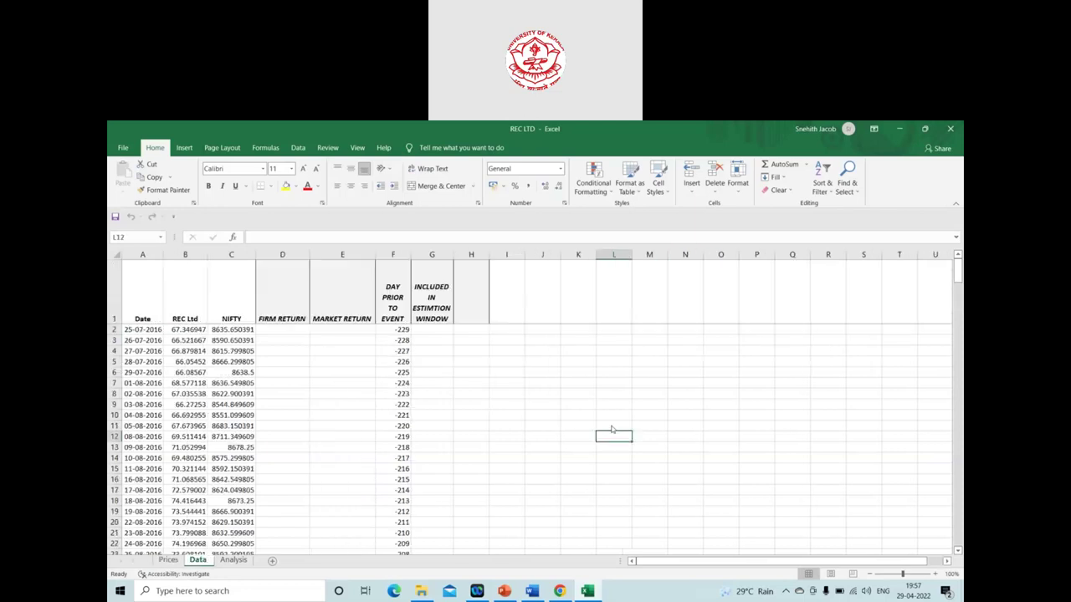
left_click(959, 266)
left_click_drag(958, 266, 958, 269)
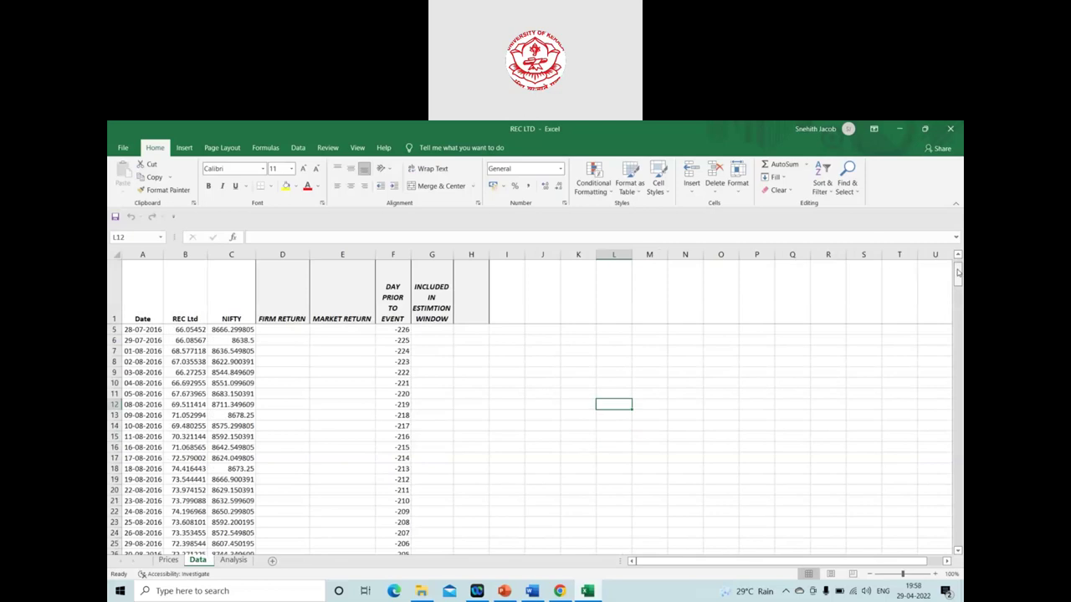
- Switch to the Word project plan and read the event and estimation windows under Event Timeline
left_click(532, 591)
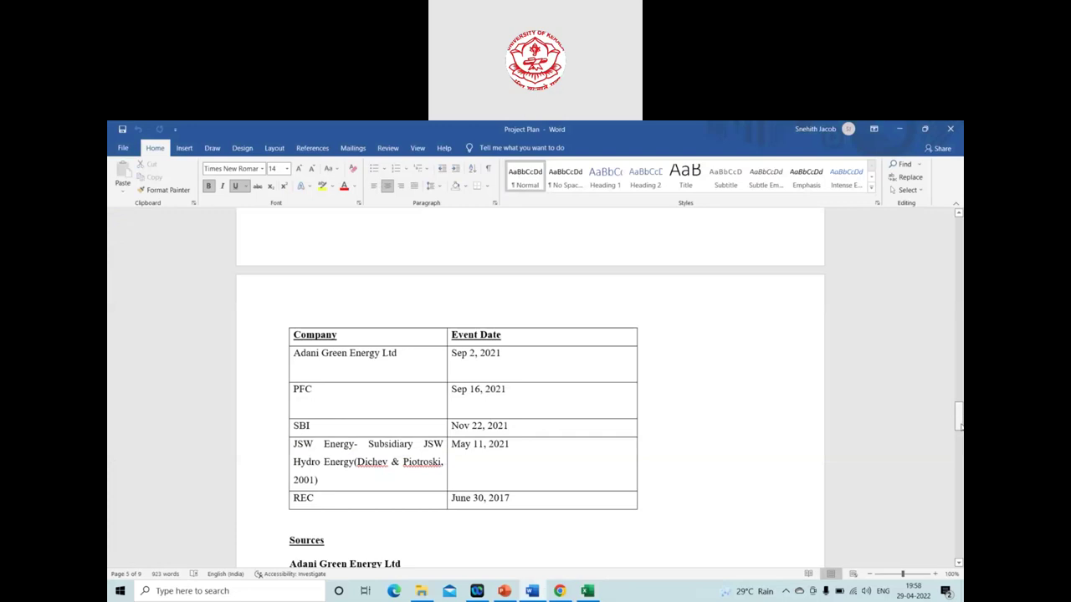
left_click_drag(960, 412, 959, 312)
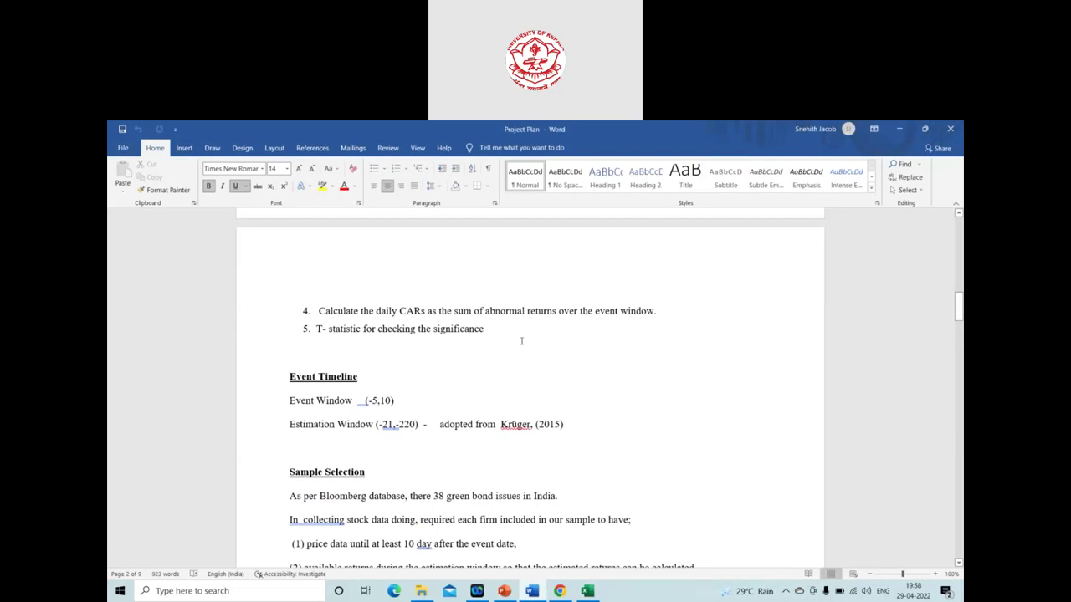
left_click(289, 424)
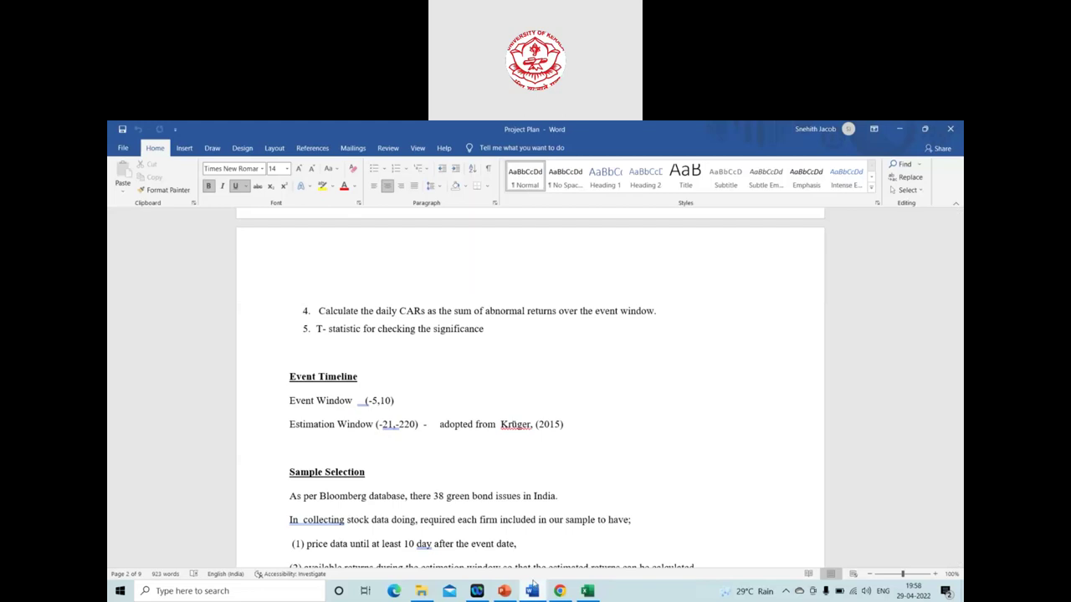
- Return to the Excel workbook and compare the dates and prices on the Data sheet with those on the Prices sheet
left_click(588, 590)
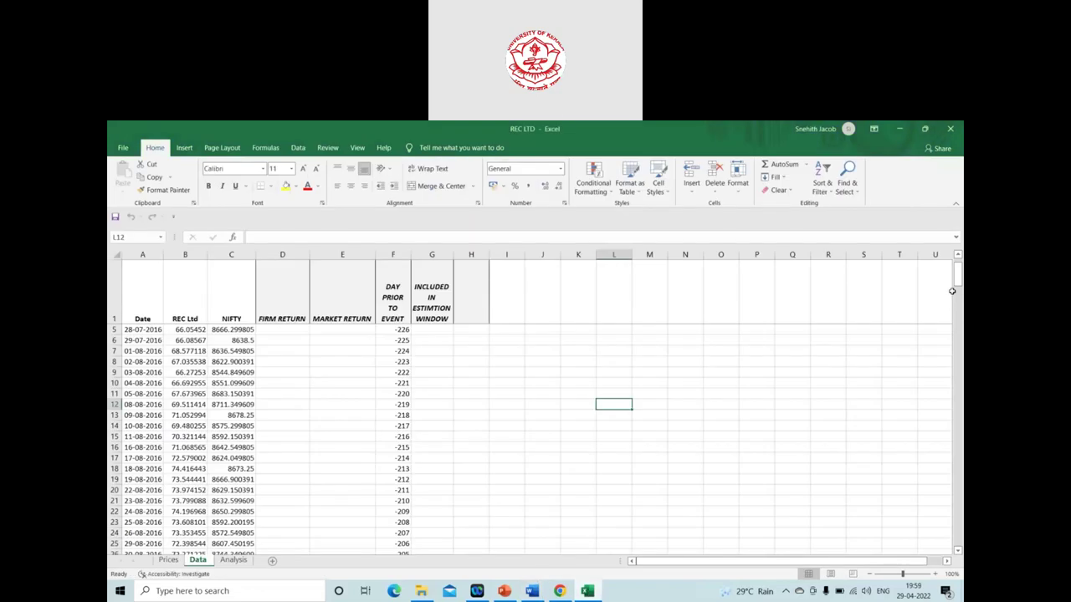
left_click_drag(957, 283, 957, 278)
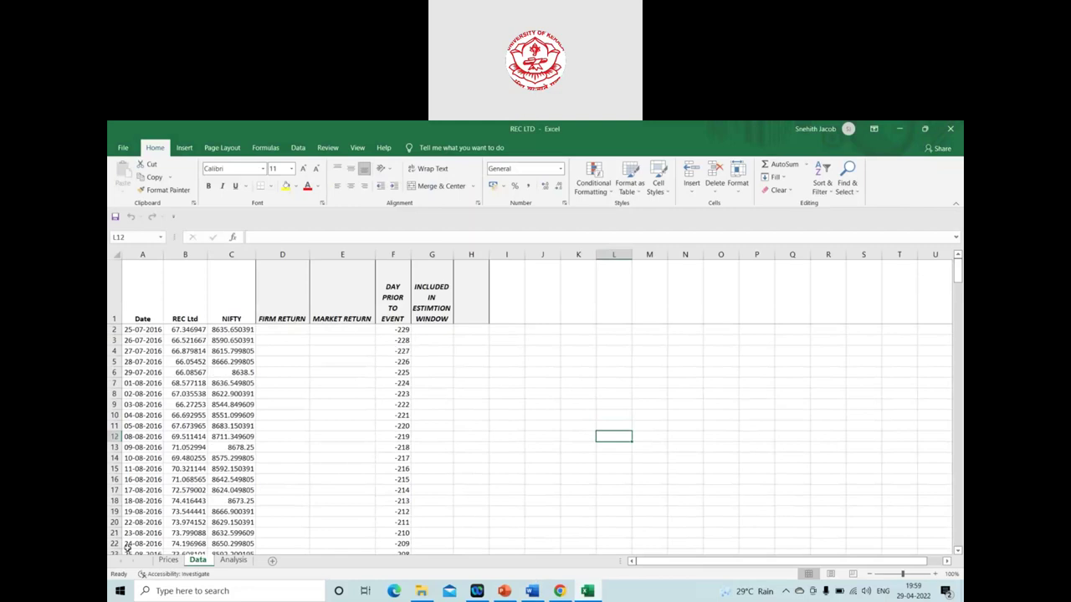
left_click(168, 559)
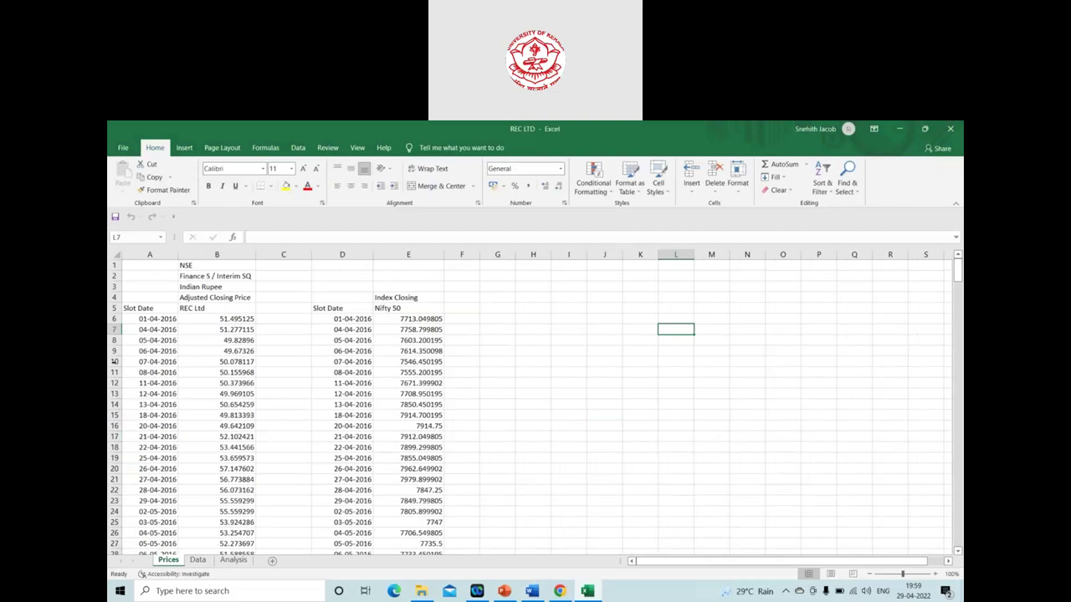
left_click(198, 560)
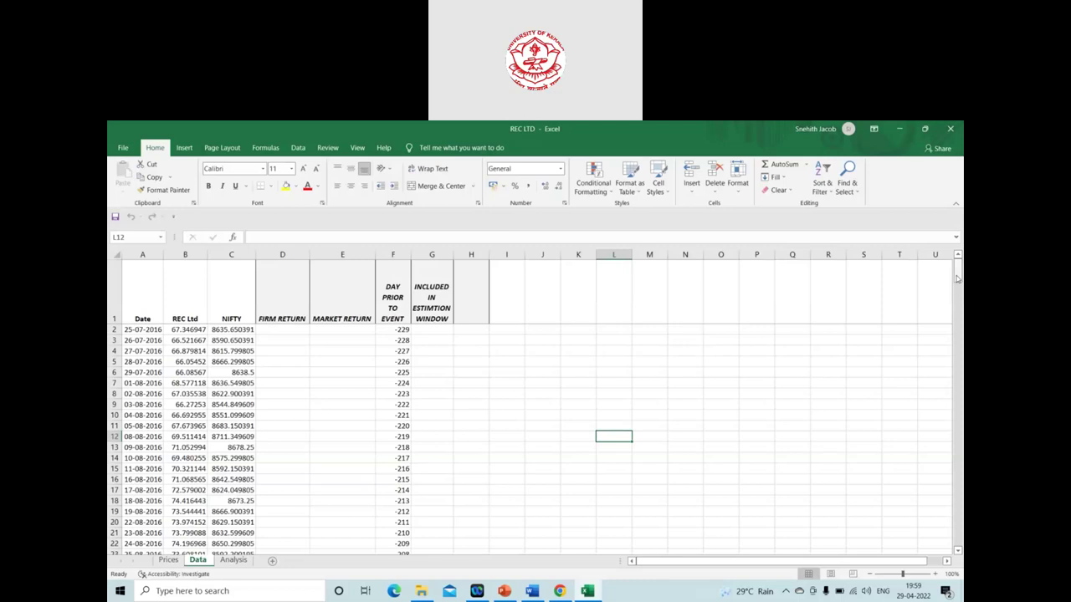
left_click_drag(958, 280, 956, 273)
- Calculate the first firm return in cell D3 of the Data sheet with the formula =LN(B3/B2)
left_click(277, 341)
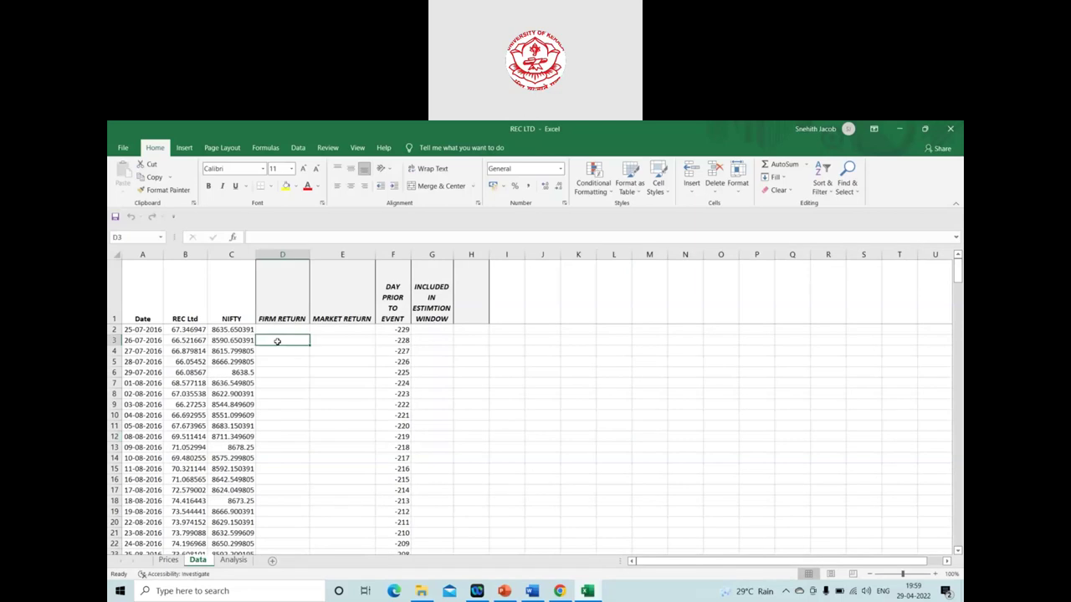
left_click(263, 239)
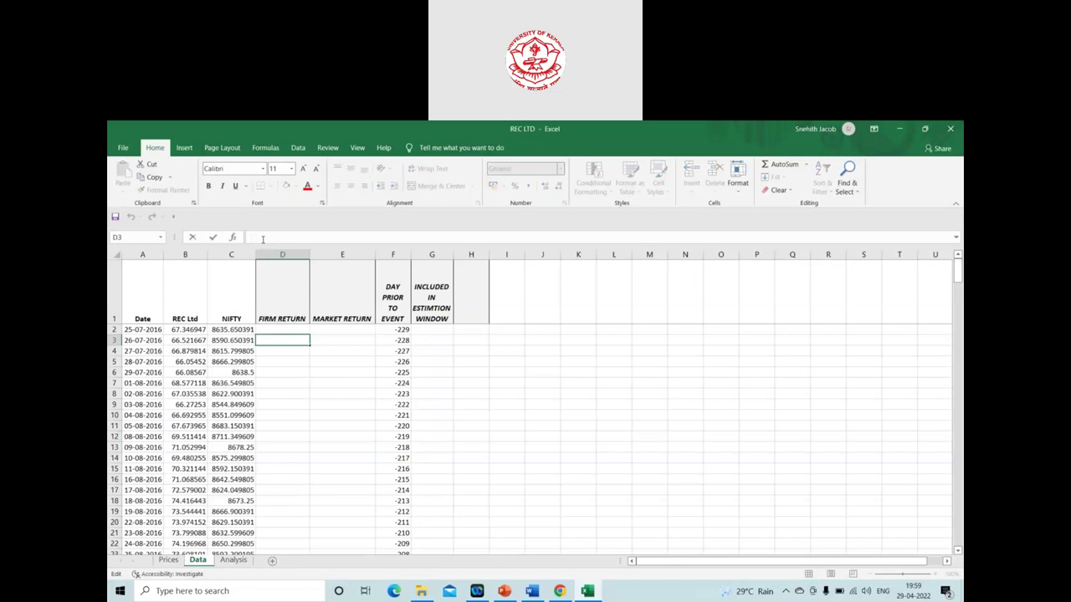
type("=")
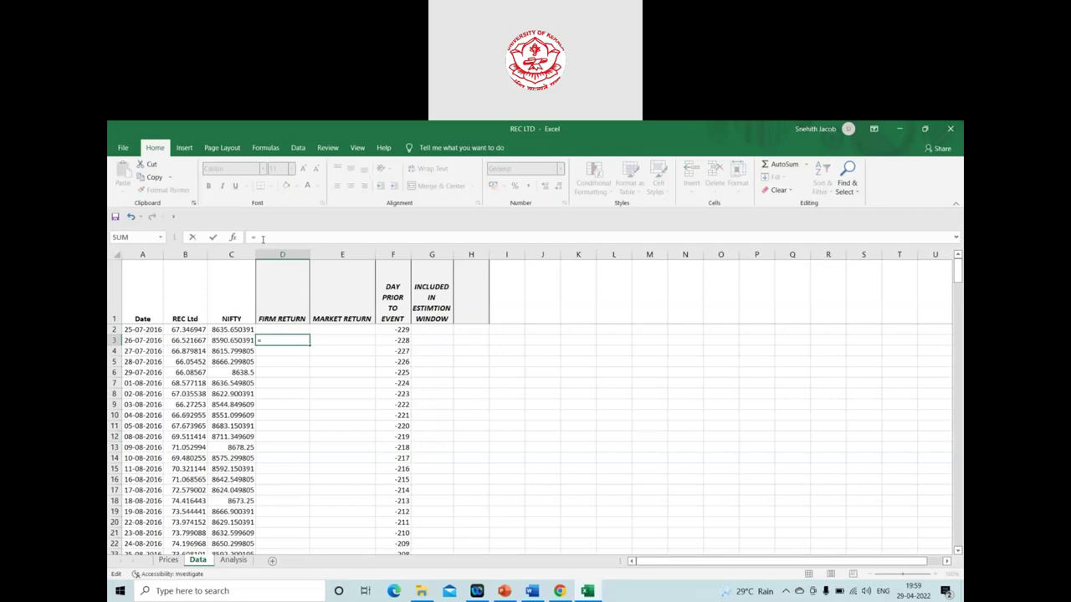
type("Ln")
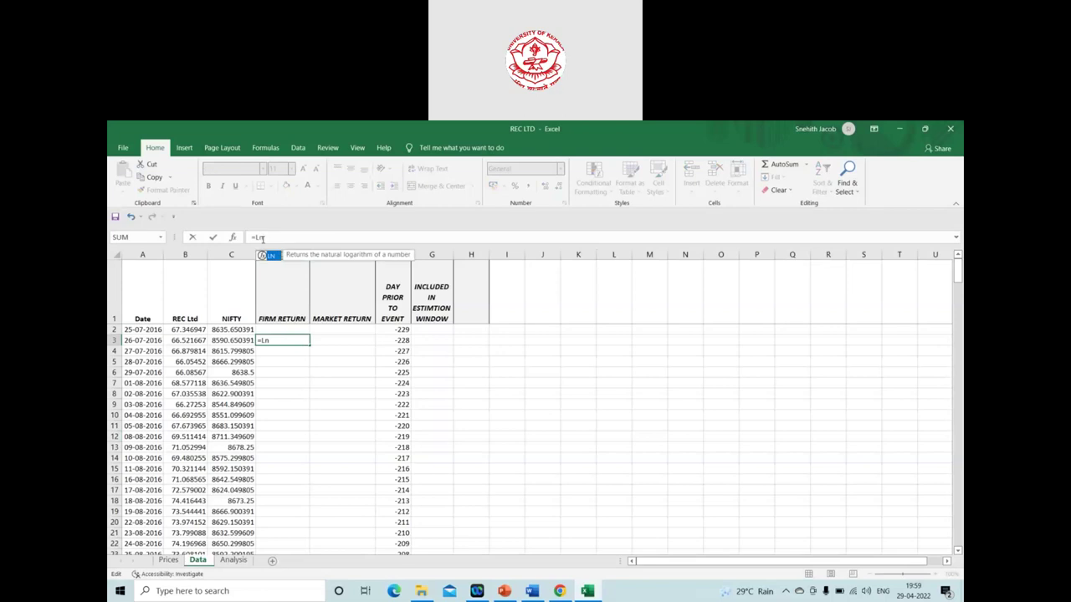
key("BackSpace")
type("N")
double_click(272, 256)
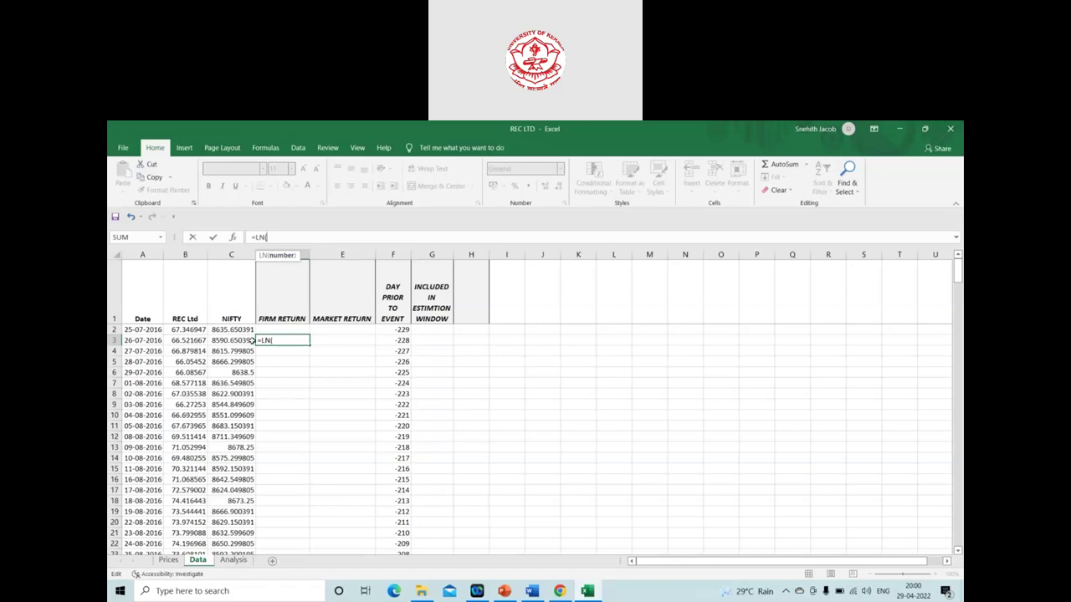
type("b3")
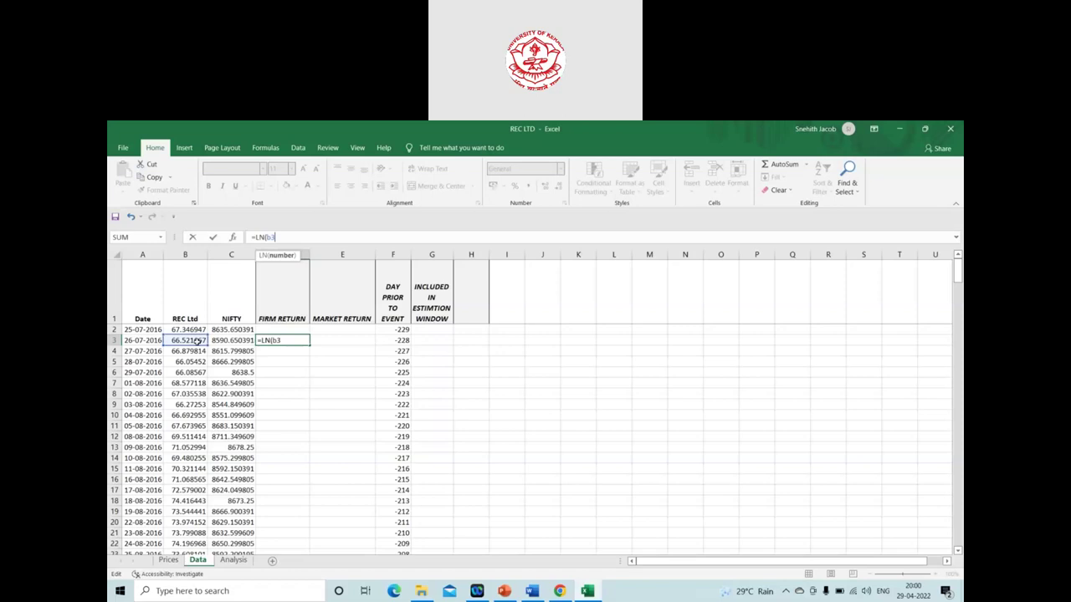
type("/b2)")
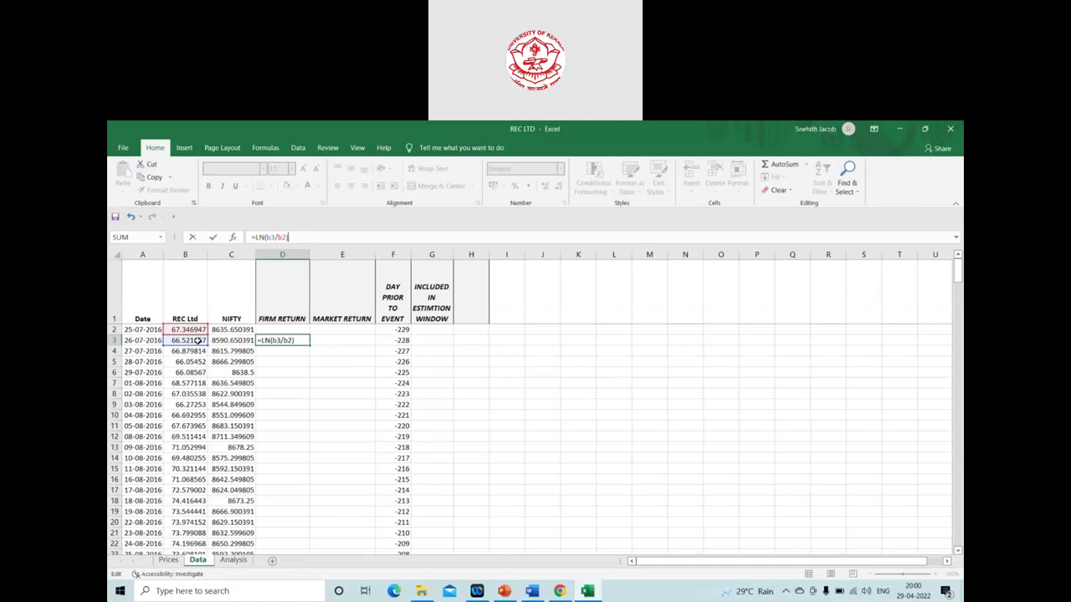
key("Return")
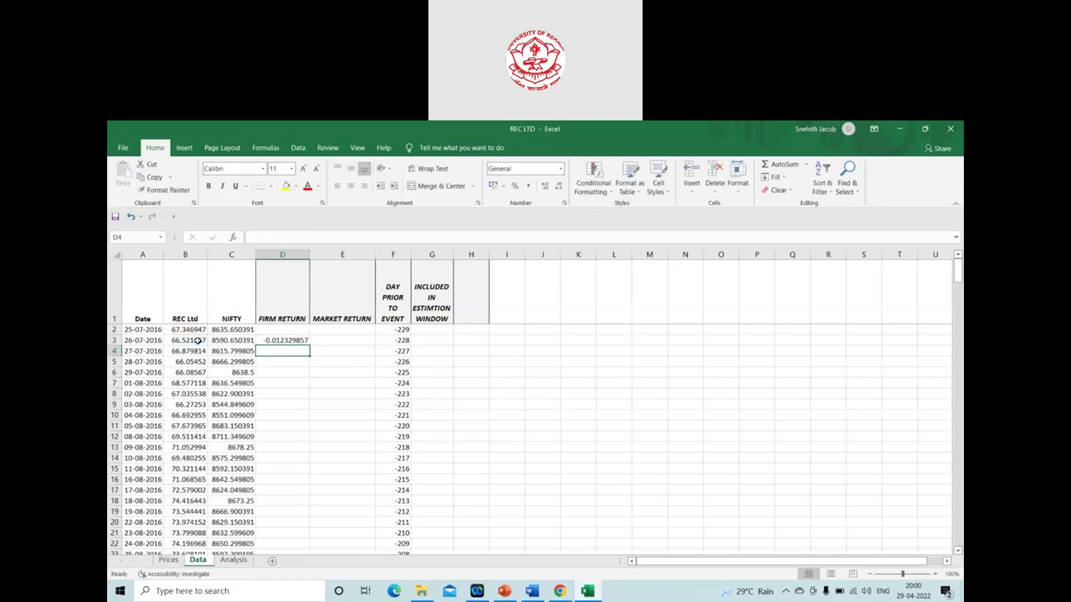
- Fill the firm return formula from D3 down through row 250 and check the rows around the event day
left_click(294, 342)
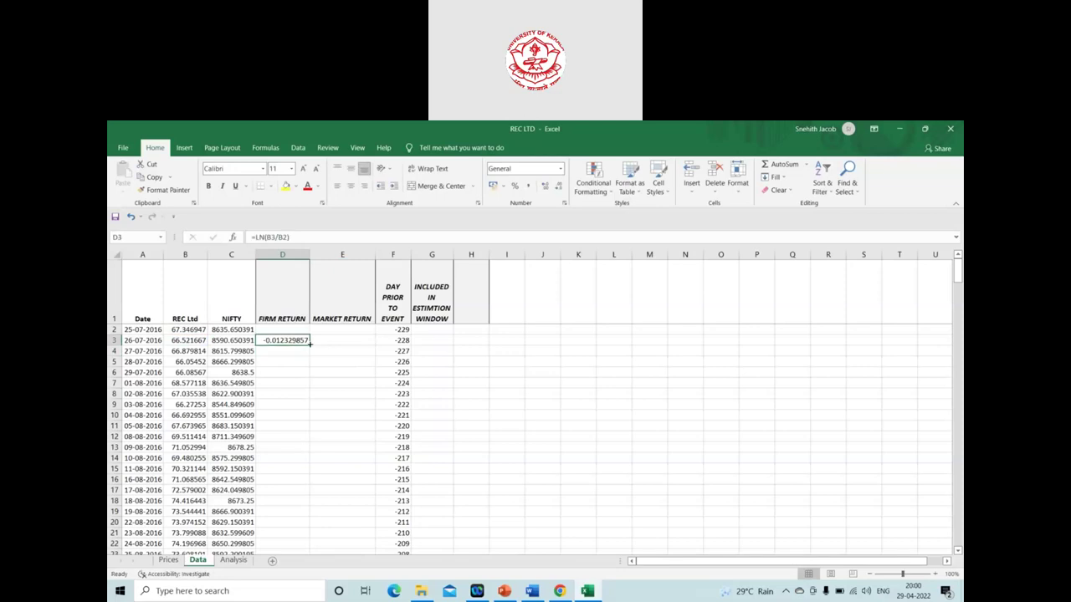
left_click_drag(310, 342, 284, 523)
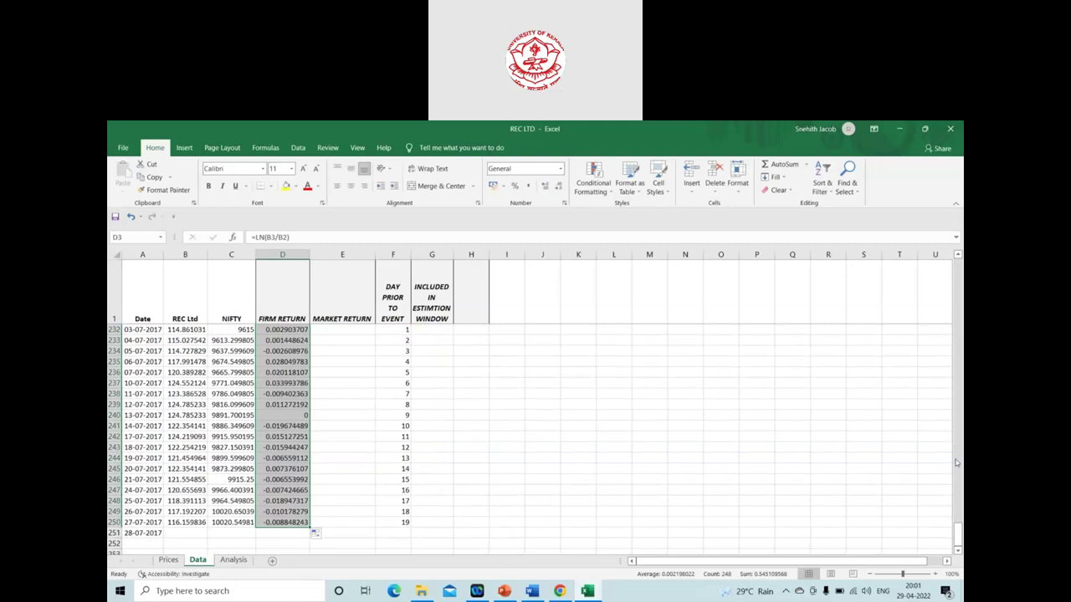
scroll(959, 545, "up", 3)
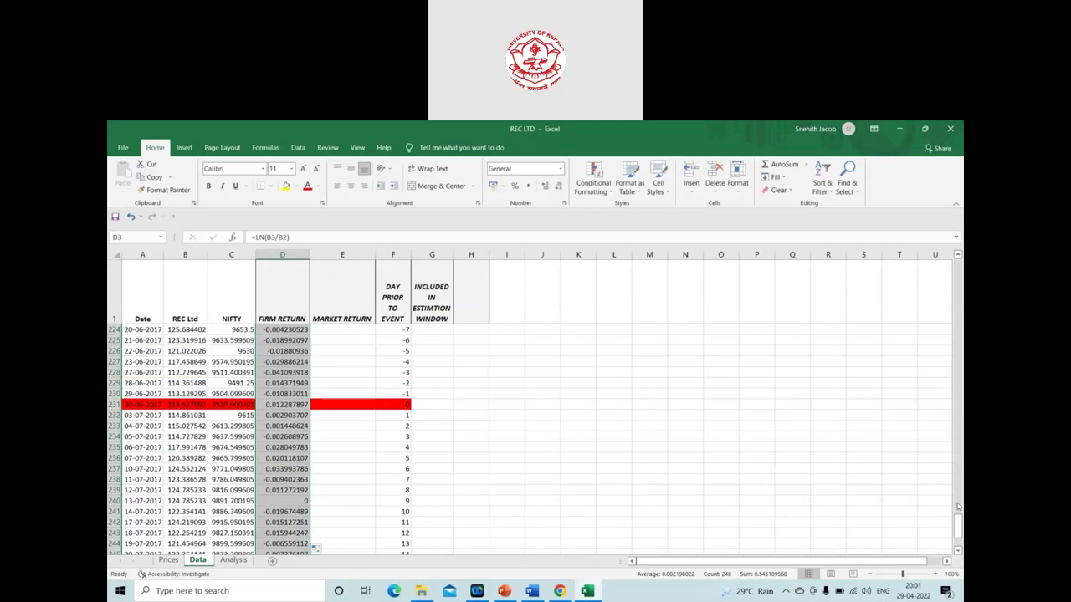
- Calculate the first market return in cell E3 with the formula =LN(C3/C2)
left_click_drag(958, 523, 956, 256)
left_click(331, 342)
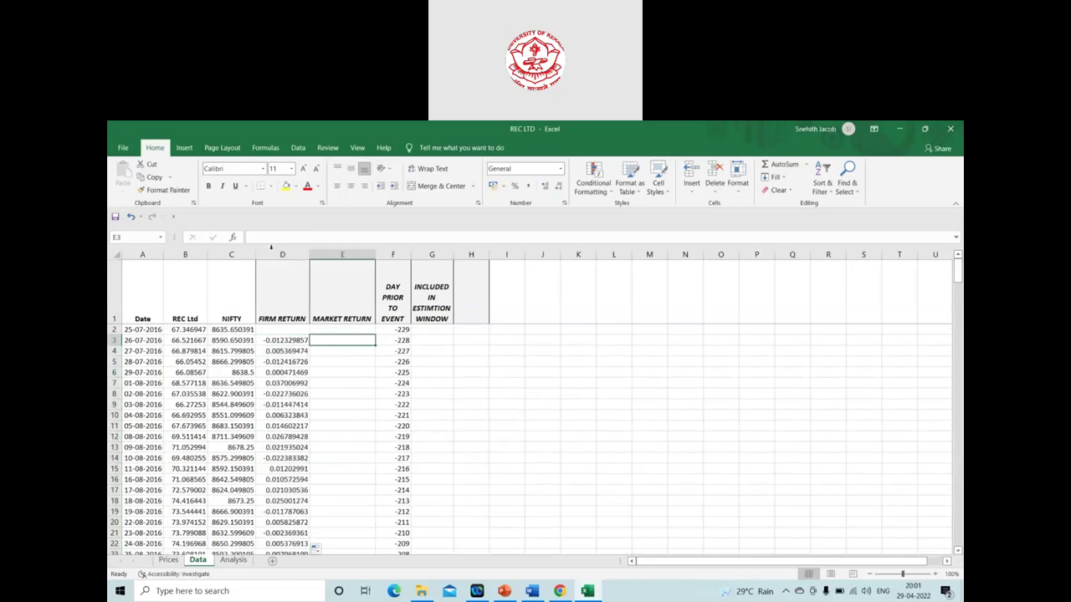
left_click(263, 238)
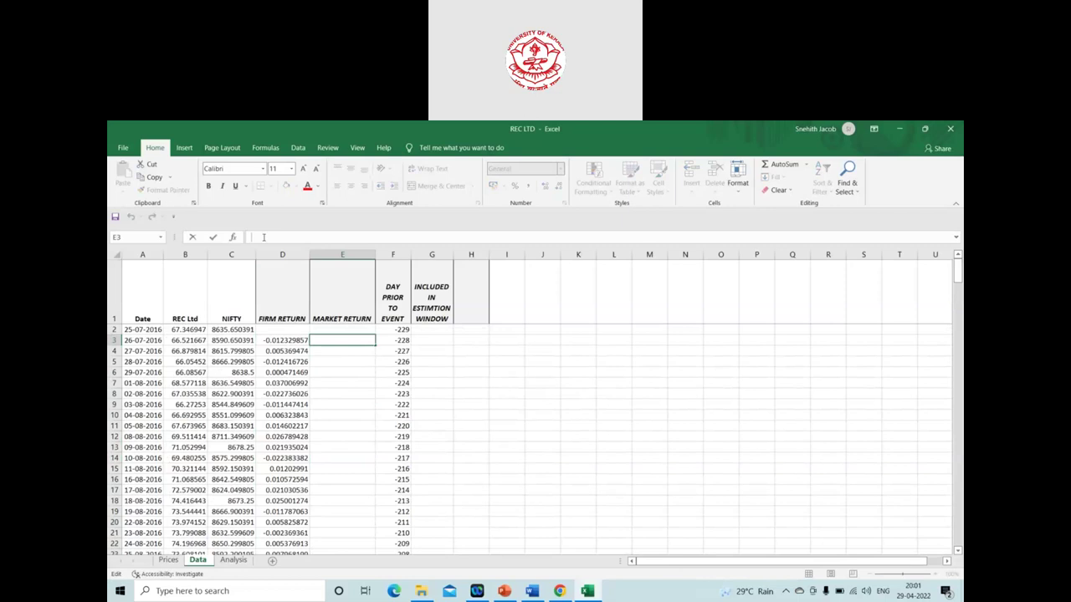
type("=LN")
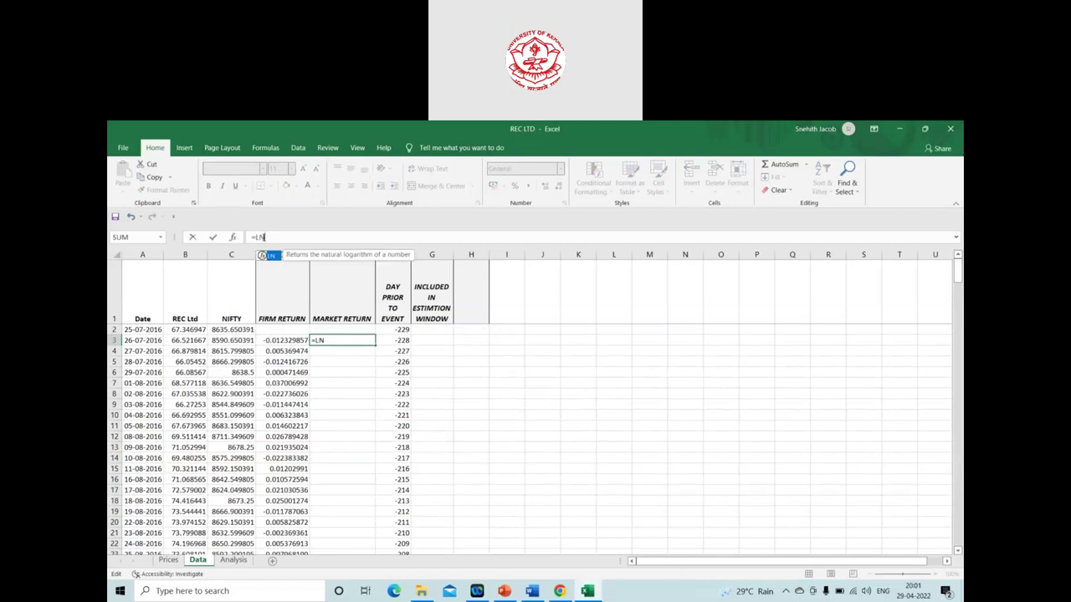
double_click(271, 258)
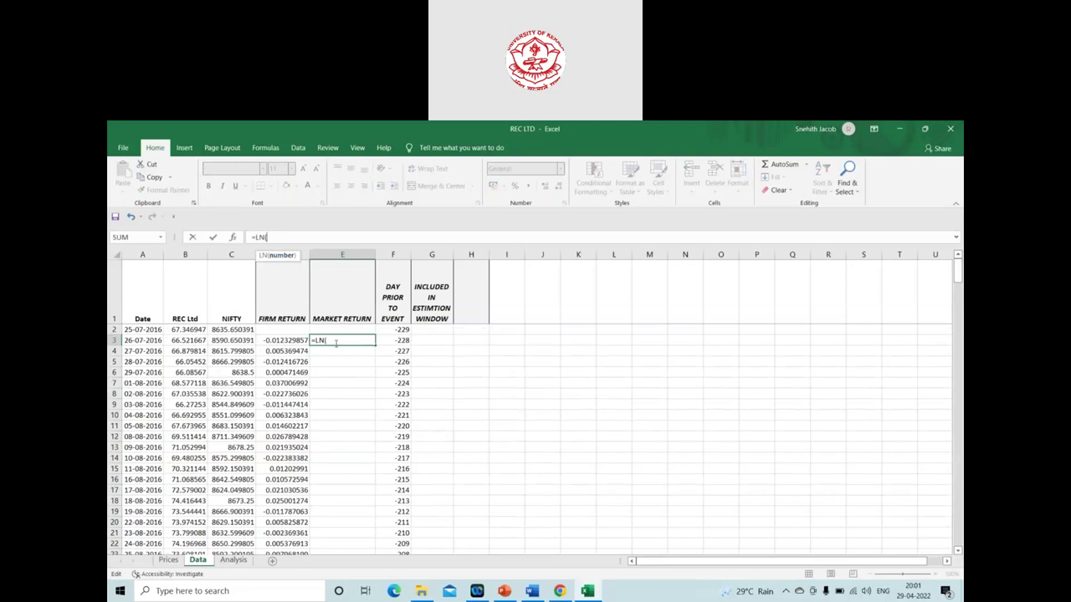
type("c")
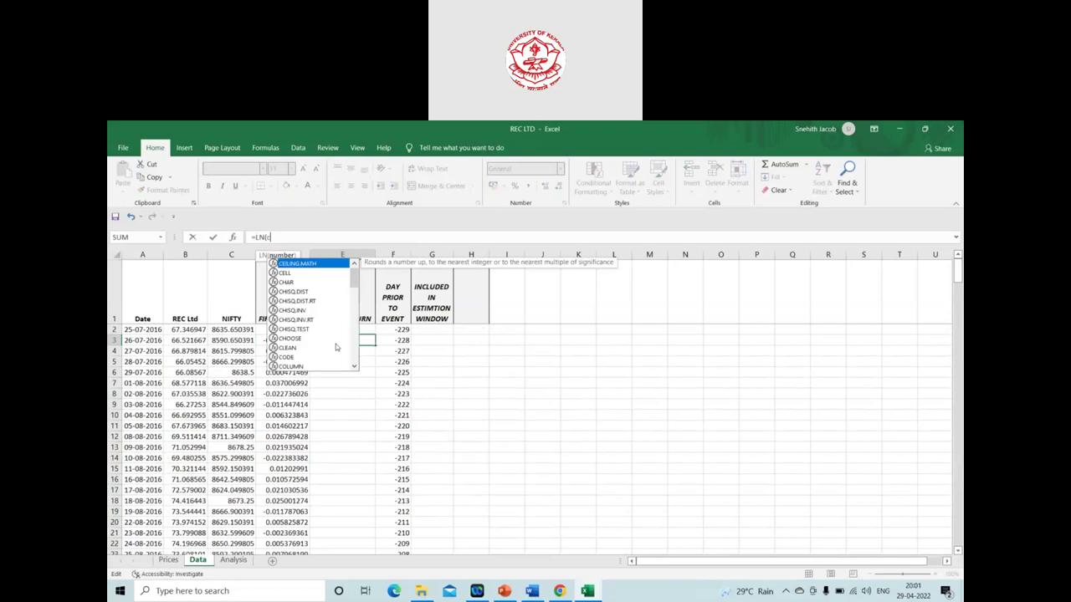
type("3/c2")
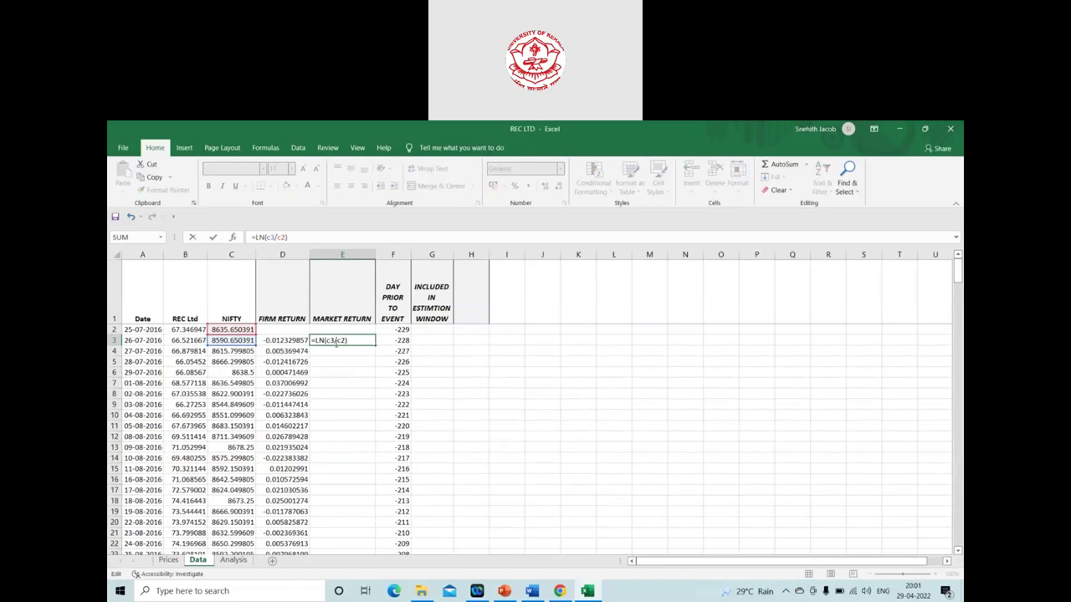
key("Return")
left_click(338, 342)
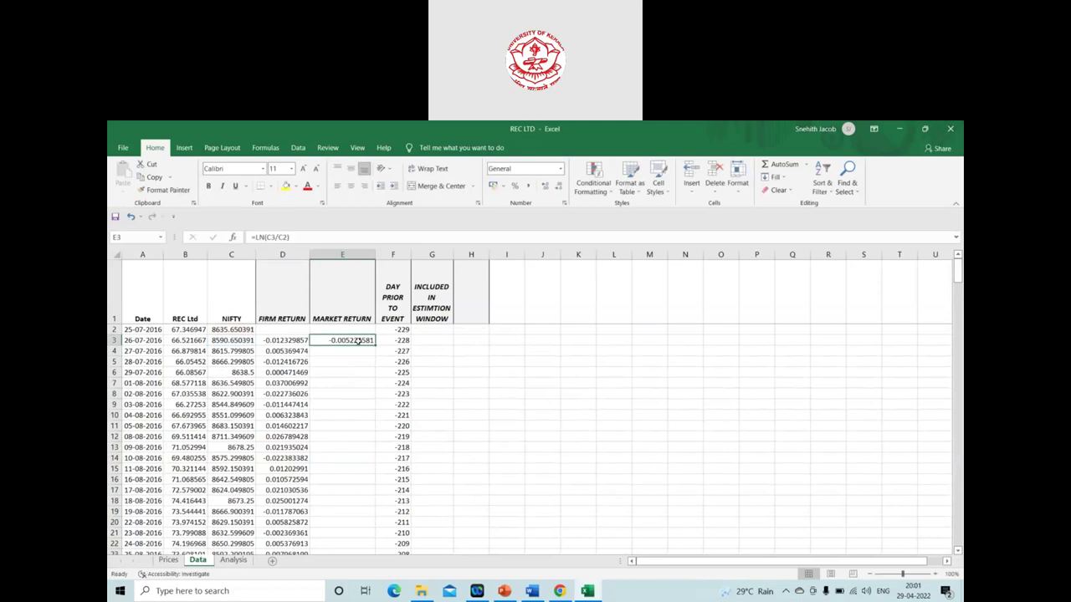
- Fill the market return formula from E3 down the rest of the column
left_click_drag(375, 346, 368, 530)
left_click_drag(960, 537, 959, 269)
- Mark the estimation window with "Yes" in cells G11 to G210, covering days -220 to -21
left_click(423, 428)
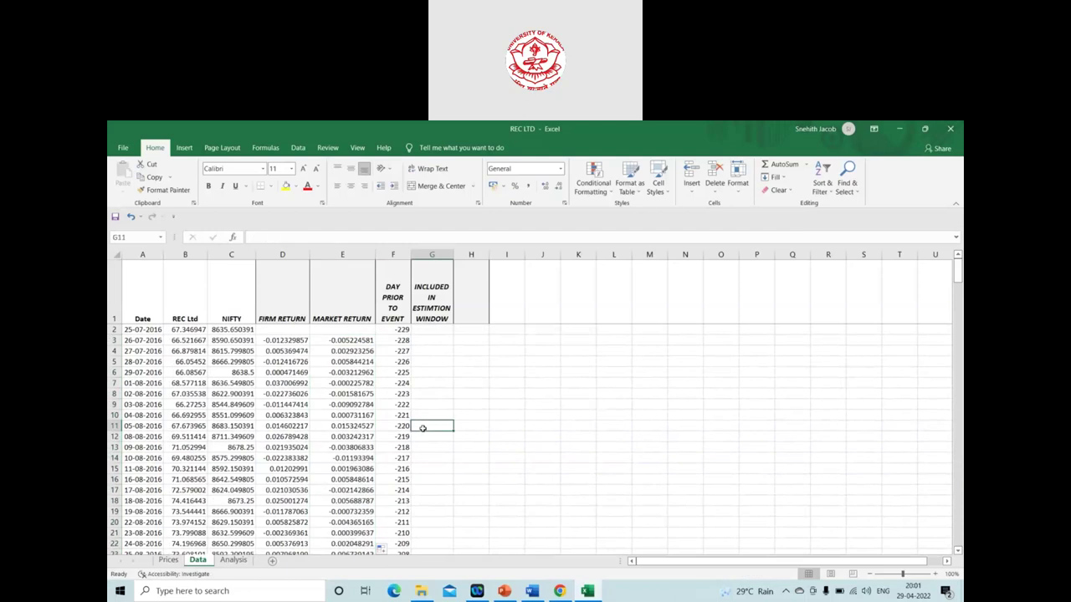
type("Ye")
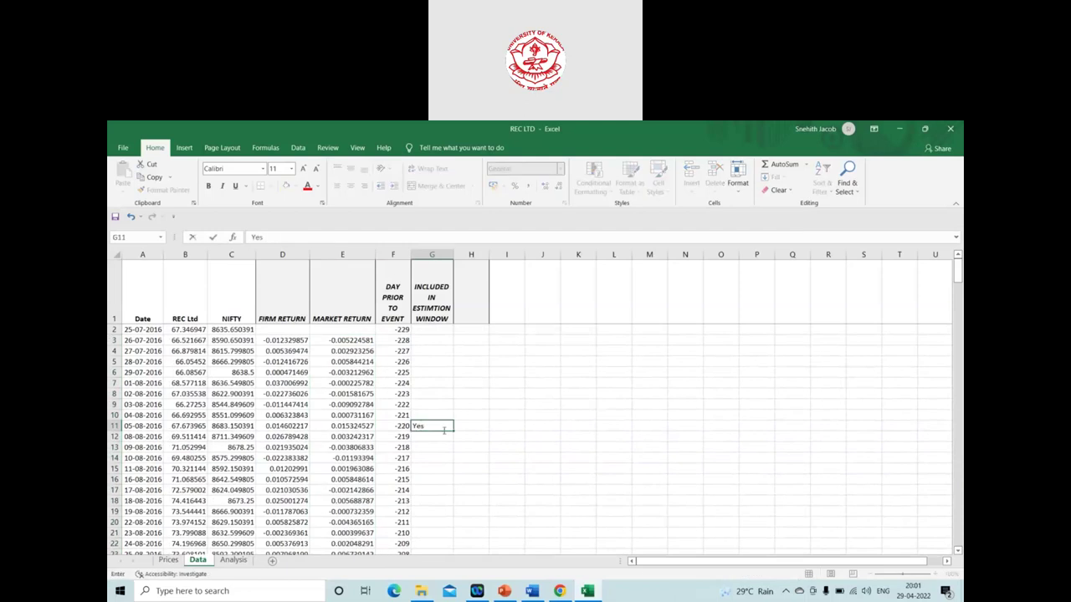
type("s")
left_click_drag(455, 431, 439, 598)
left_click_drag(456, 543, 422, 376)
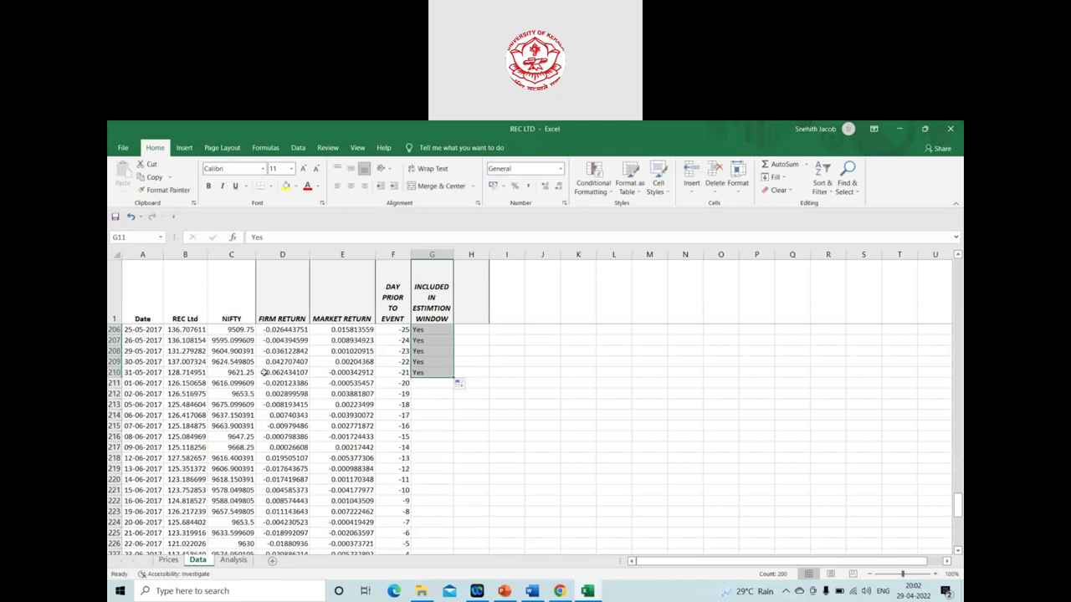
- Highlight the estimation window range D11:G210 with a yellow fill and check the coloured rows
left_click_drag(263, 372, 416, 427)
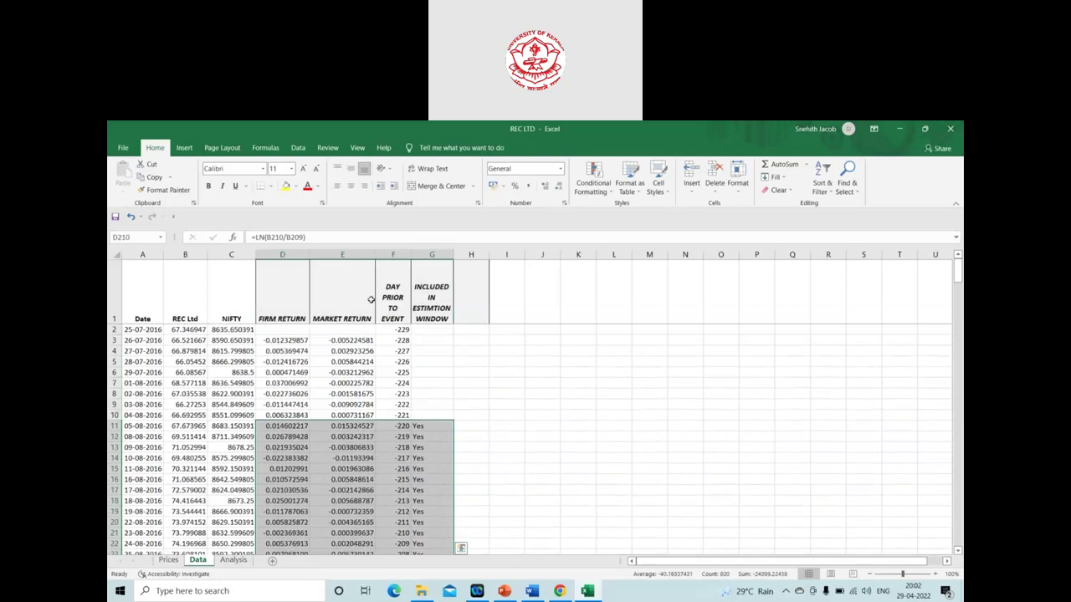
left_click(285, 185)
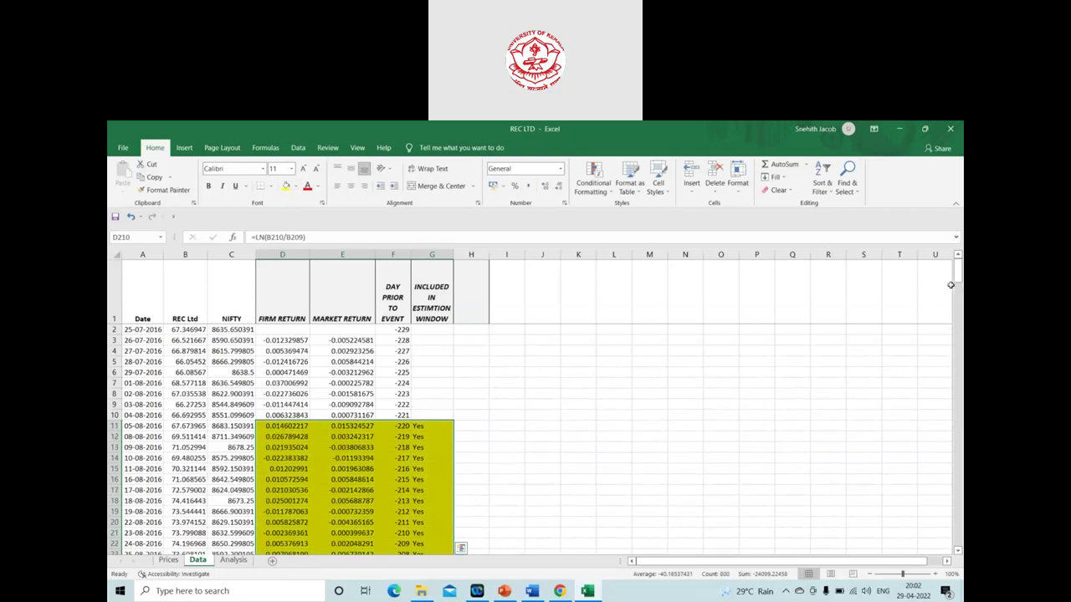
scroll(957, 286, "down", 2)
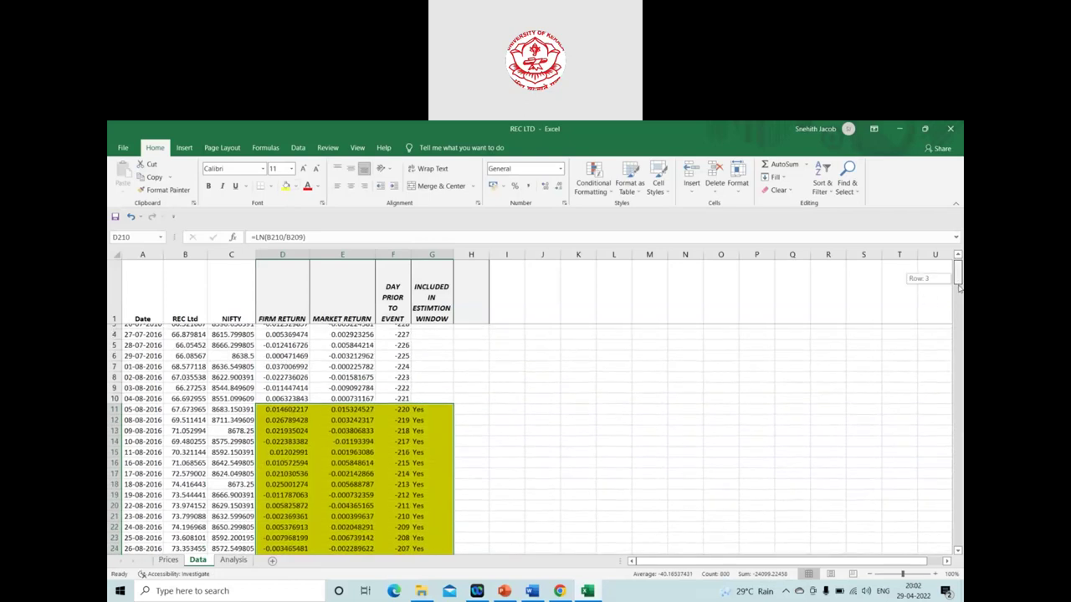
left_click(543, 341)
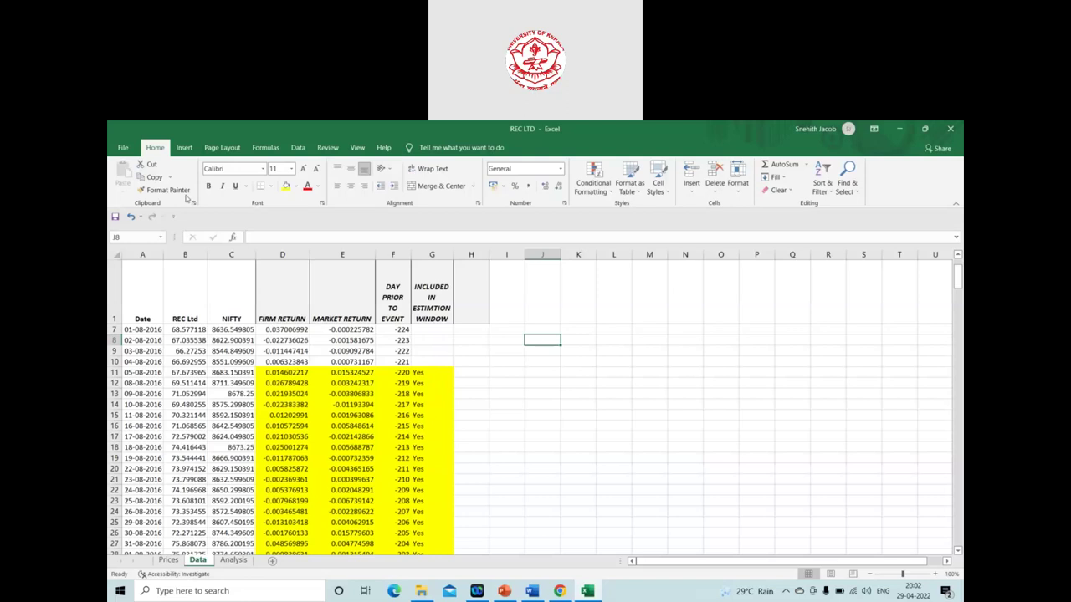
- Open the Regression tool from Data Analysis and place its dialog clear of the return columns
left_click(297, 148)
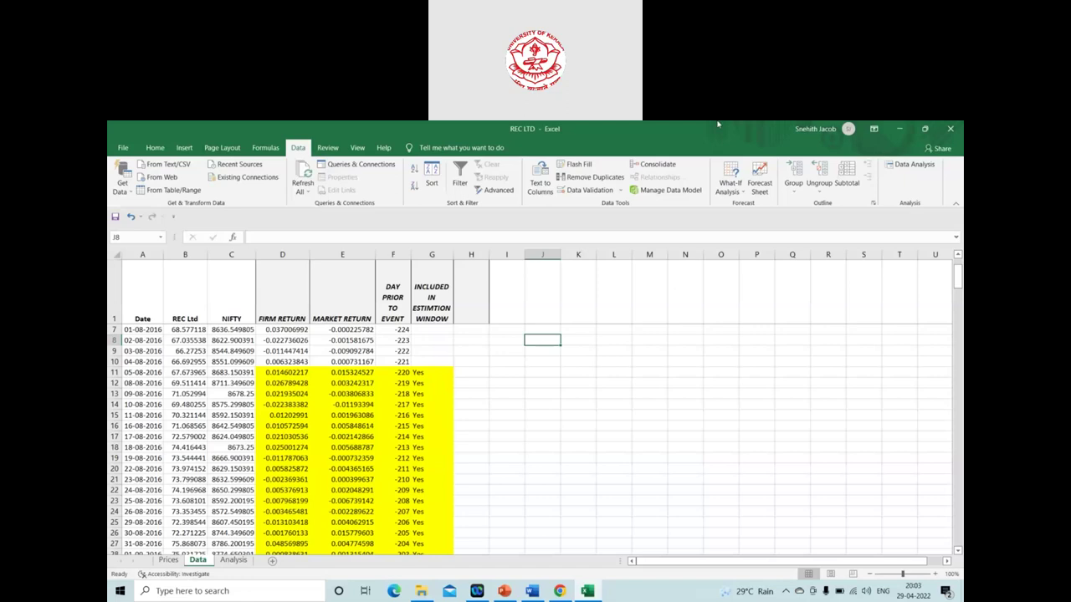
left_click(901, 165)
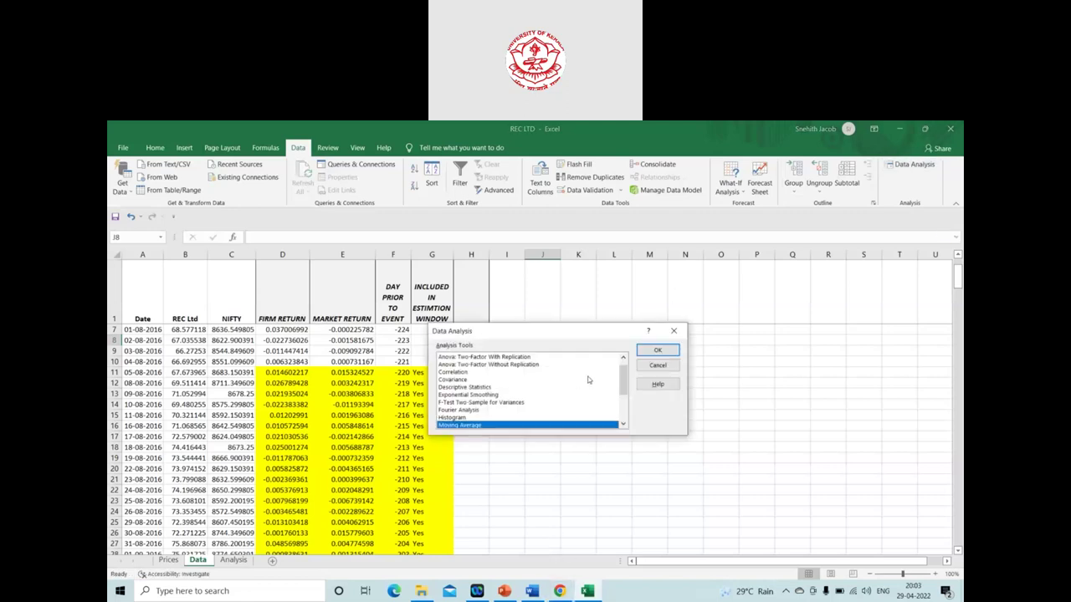
left_click_drag(623, 378, 623, 369)
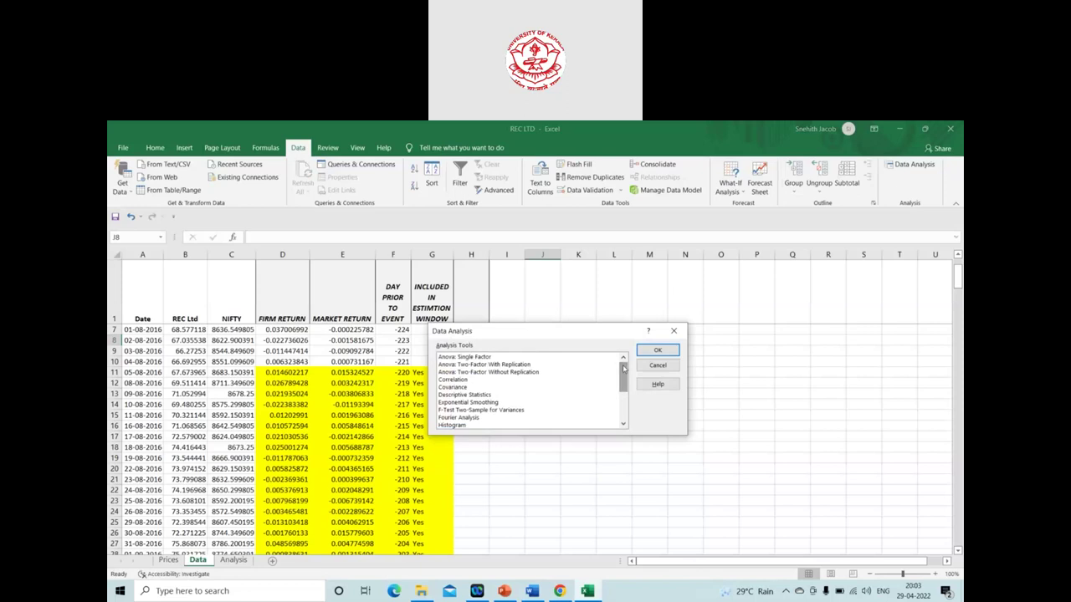
scroll(458, 399, "down", 2)
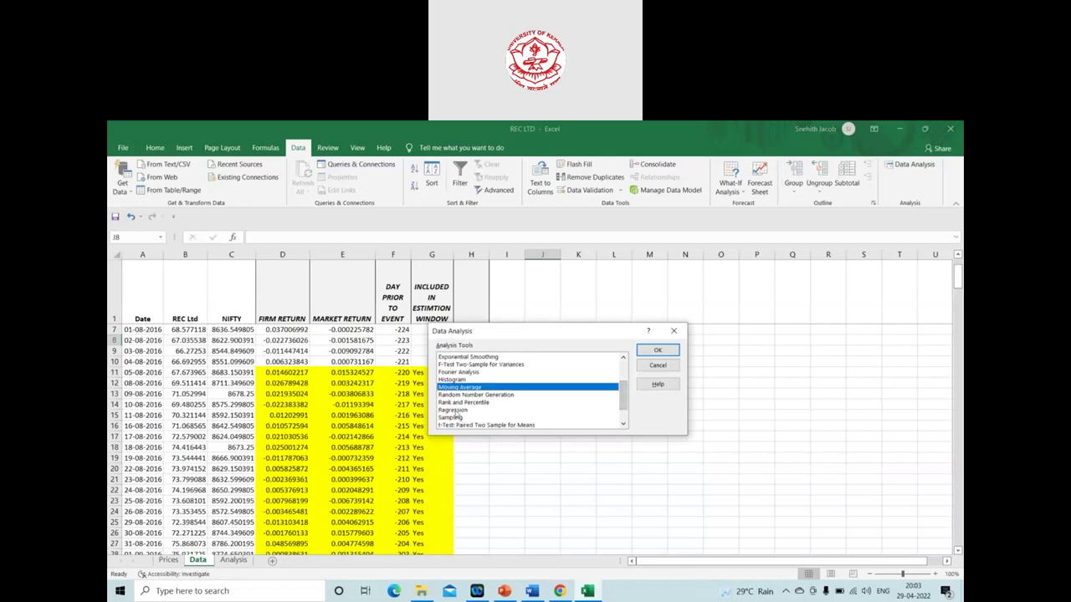
left_click(455, 410)
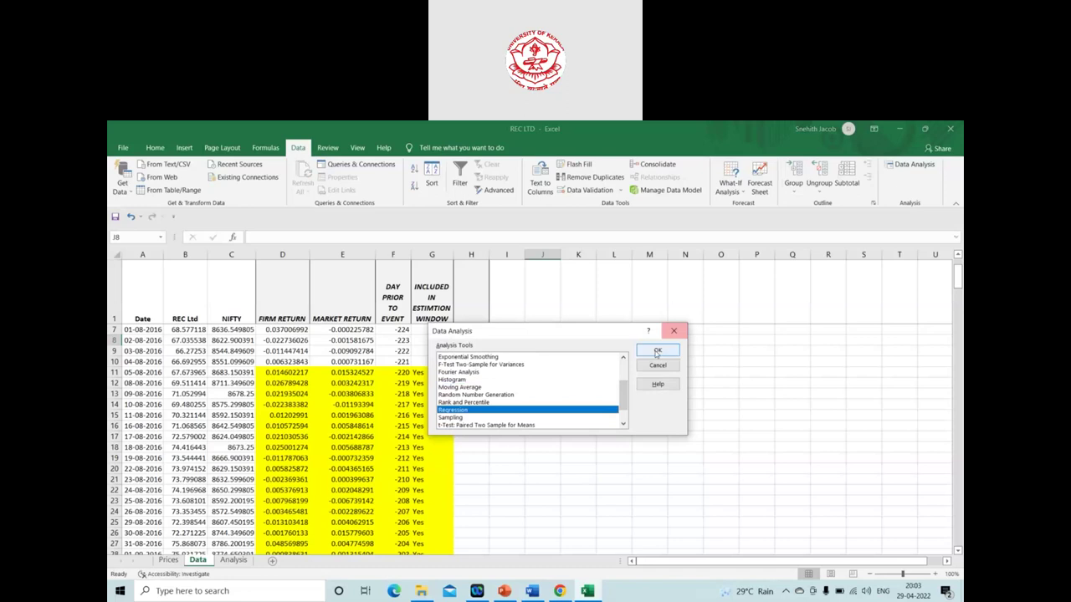
left_click(656, 350)
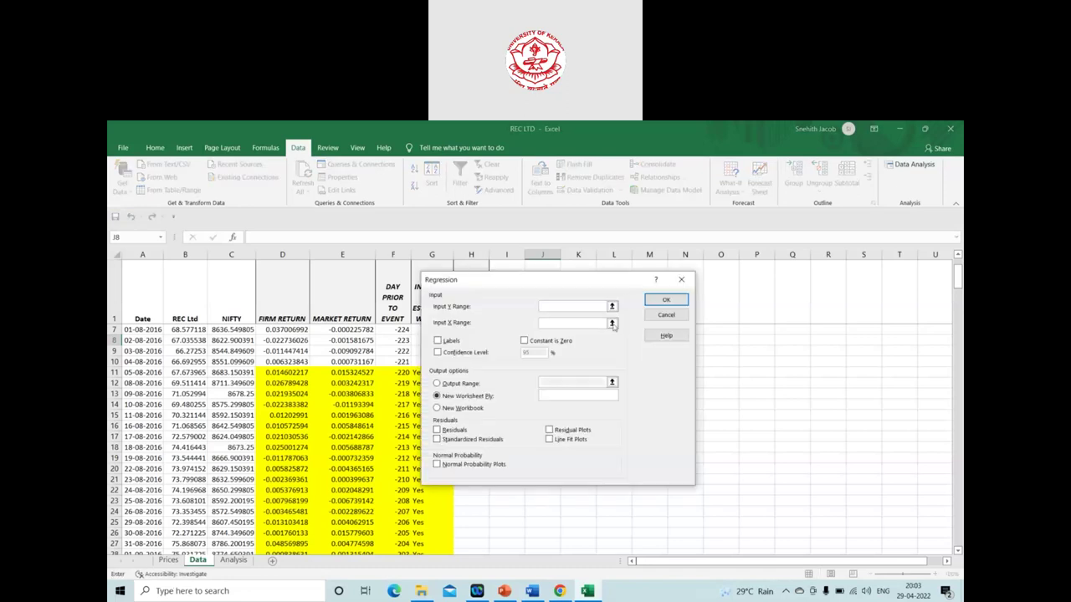
left_click_drag(551, 281, 679, 283)
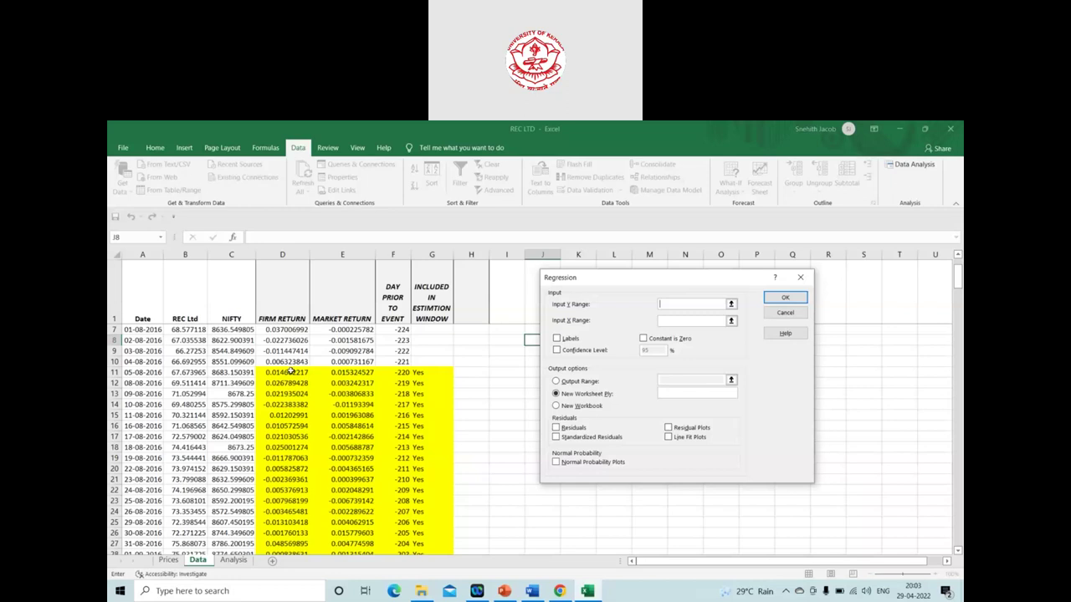
left_click_drag(289, 372, 271, 511)
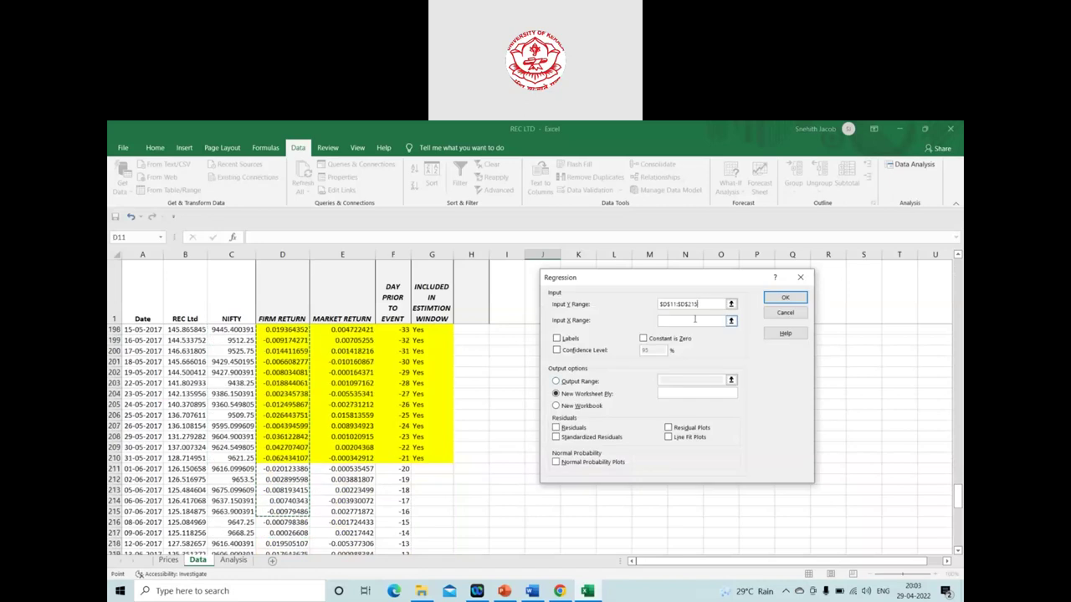
key("BackSpace")
key("BackSpace")
key("BackSpace")
key("BackSpace")
key("BackSpace")
key("BackSpace")
key("BackSpace")
key("BackSpace")
key("BackSpace")
key("BackSpace")
key("BackSpace")
key("BackSpace")
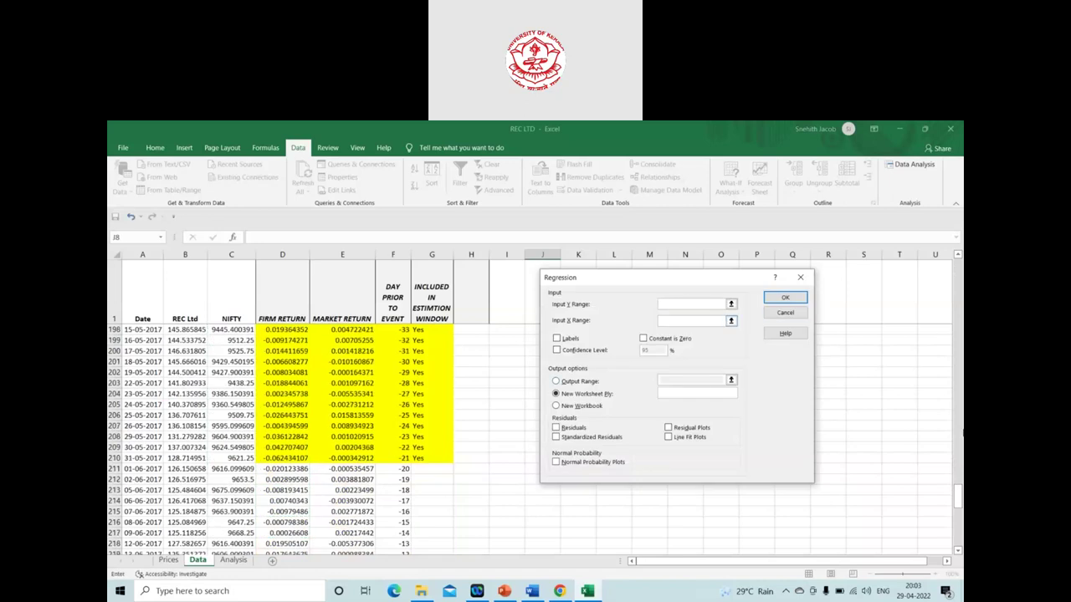
- Set the regression's Y range to the estimation window firm returns, $D$11:$D$210
left_click_drag(960, 492, 957, 263)
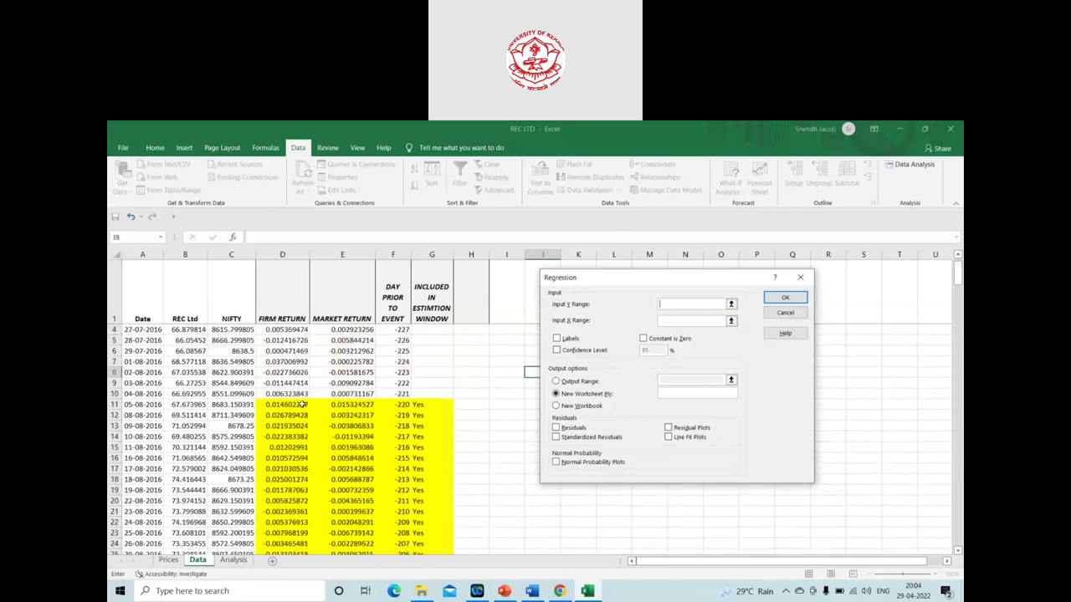
left_click(303, 404)
mouse_move(303, 404)
left_mouse_down()
mouse_move(308, 543)
mouse_move(299, 505)
mouse_move(323, 302)
mouse_move(304, 392)
left_mouse_up()
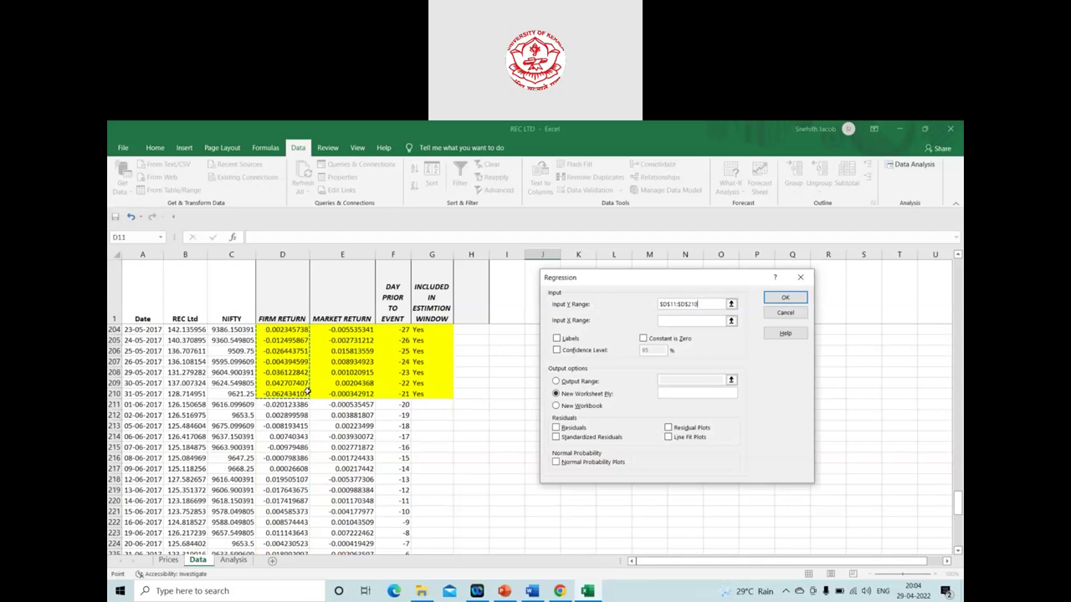
- Set the regression's X range to the estimation window market returns, $E$11:$E$210
left_click(729, 321)
left_click_drag(956, 500, 959, 269)
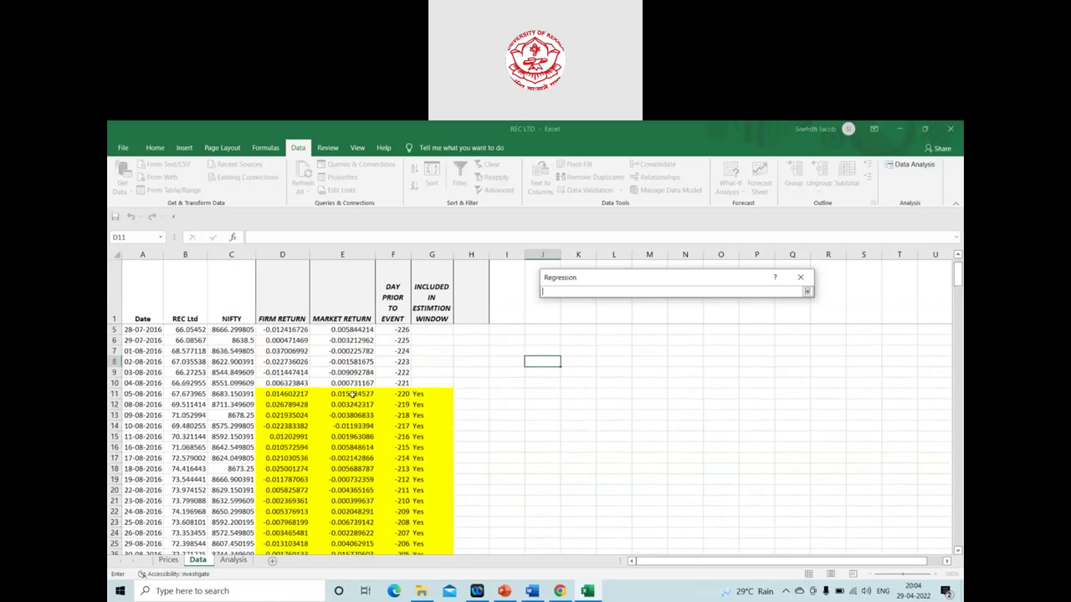
left_click_drag(352, 394, 357, 482)
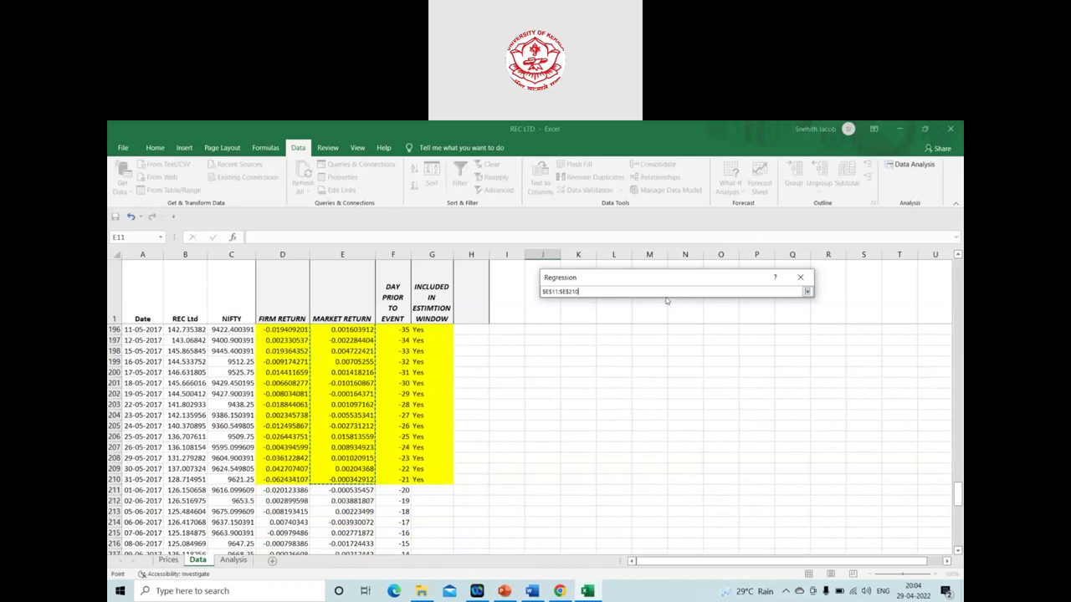
key("Return")
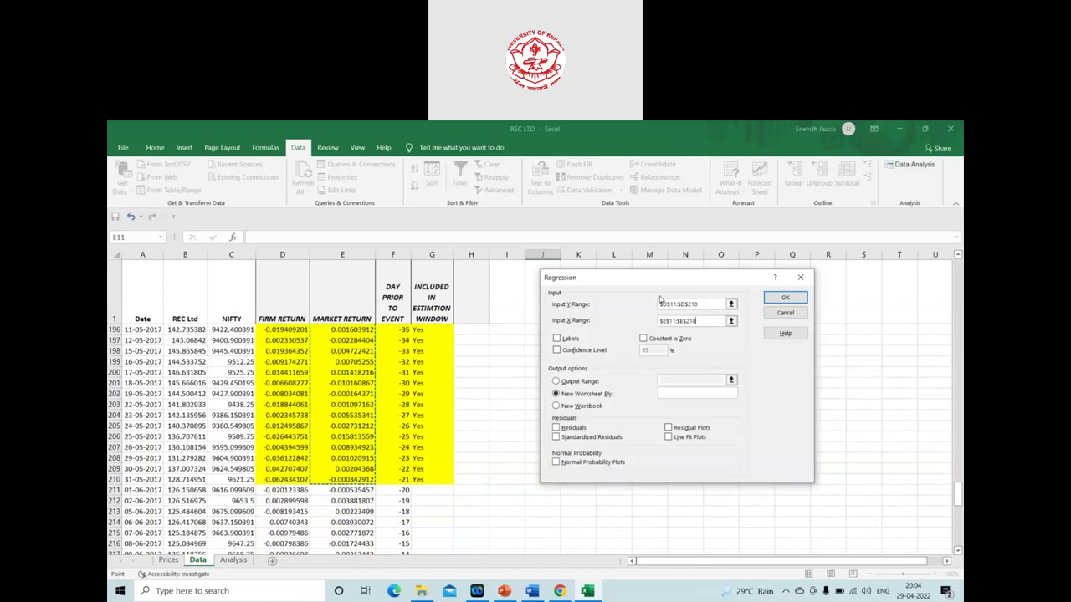
- Set the regression's output range to cell $J$10 on the Data sheet and run the regression
left_click(583, 383)
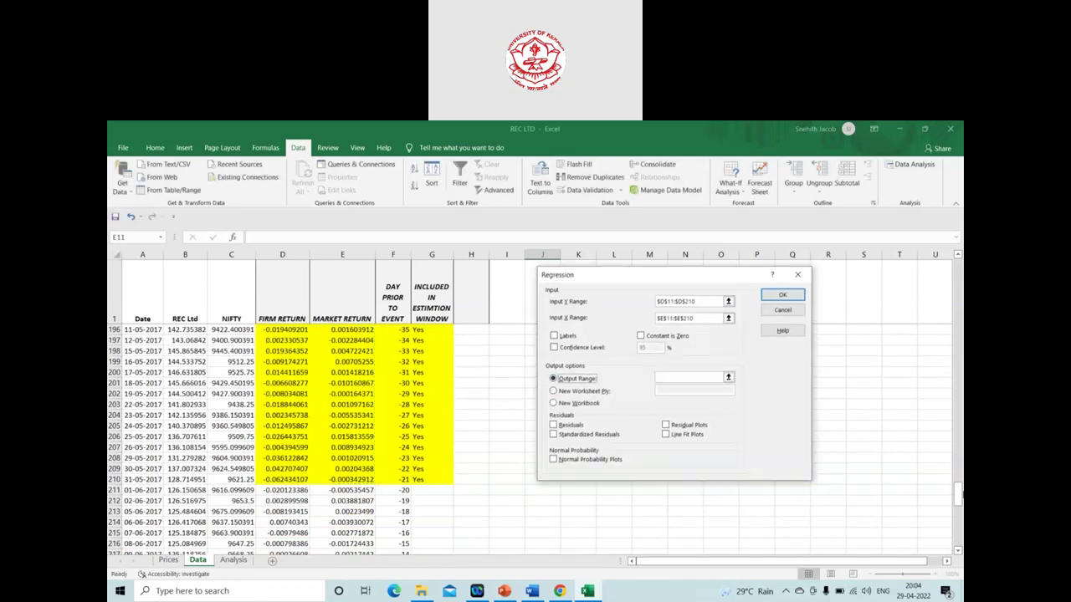
left_click(727, 378)
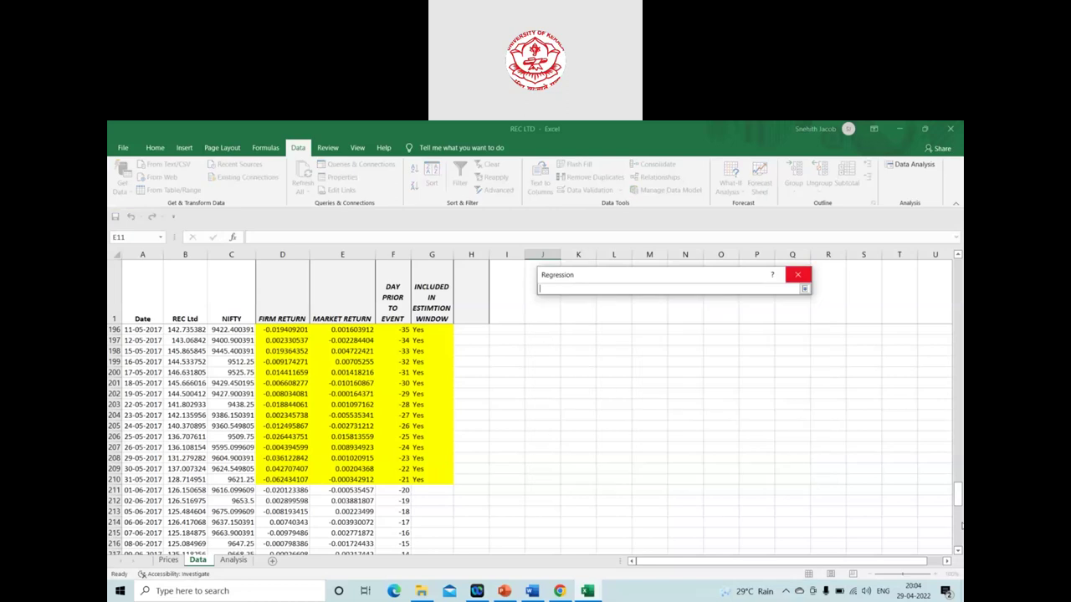
left_click_drag(959, 495, 958, 272)
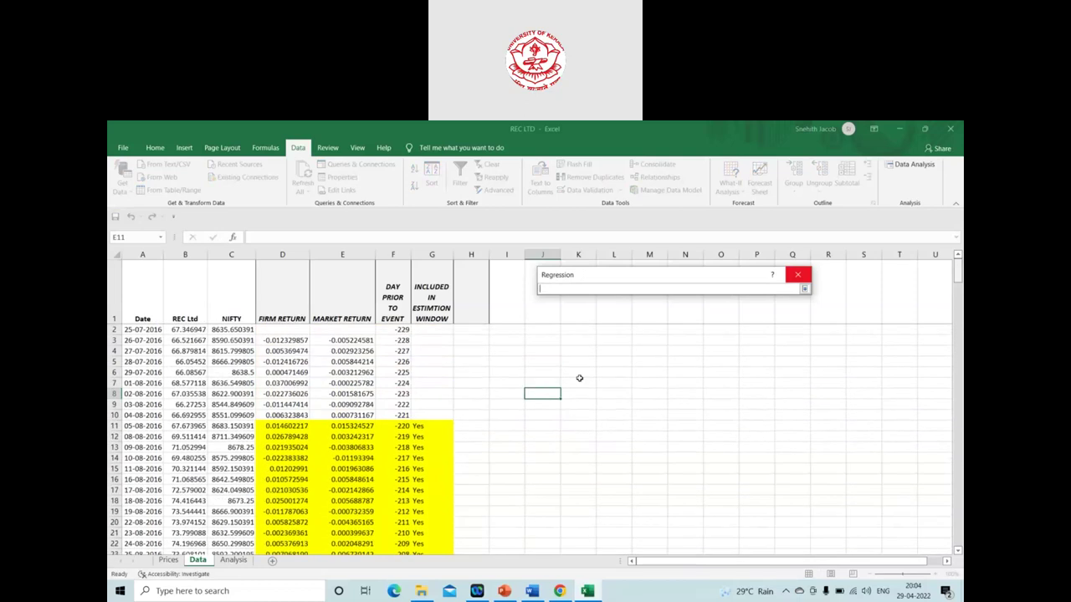
left_click(530, 417)
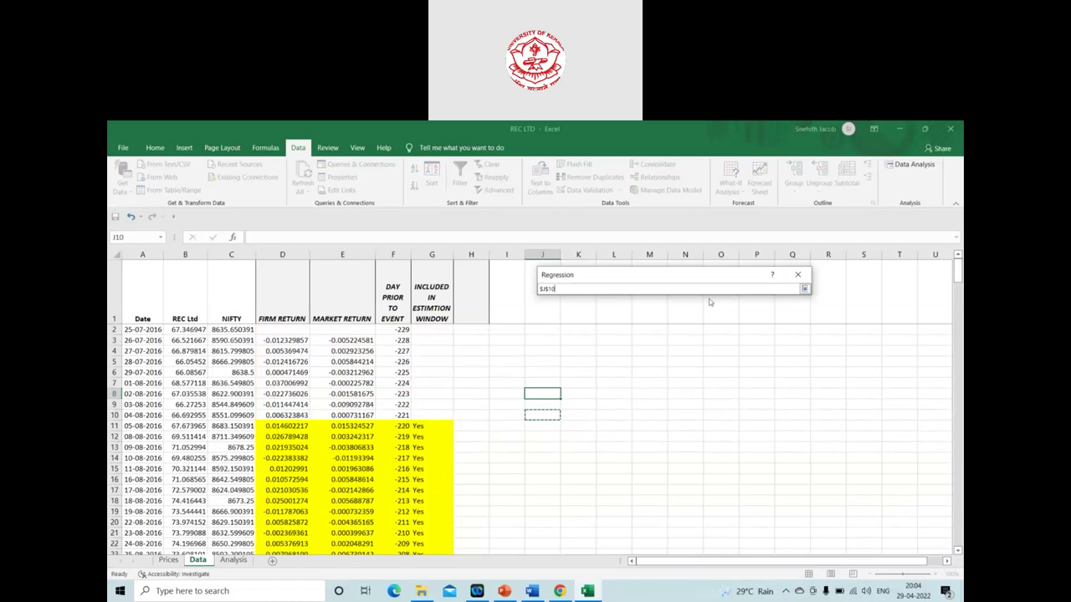
left_click(803, 288)
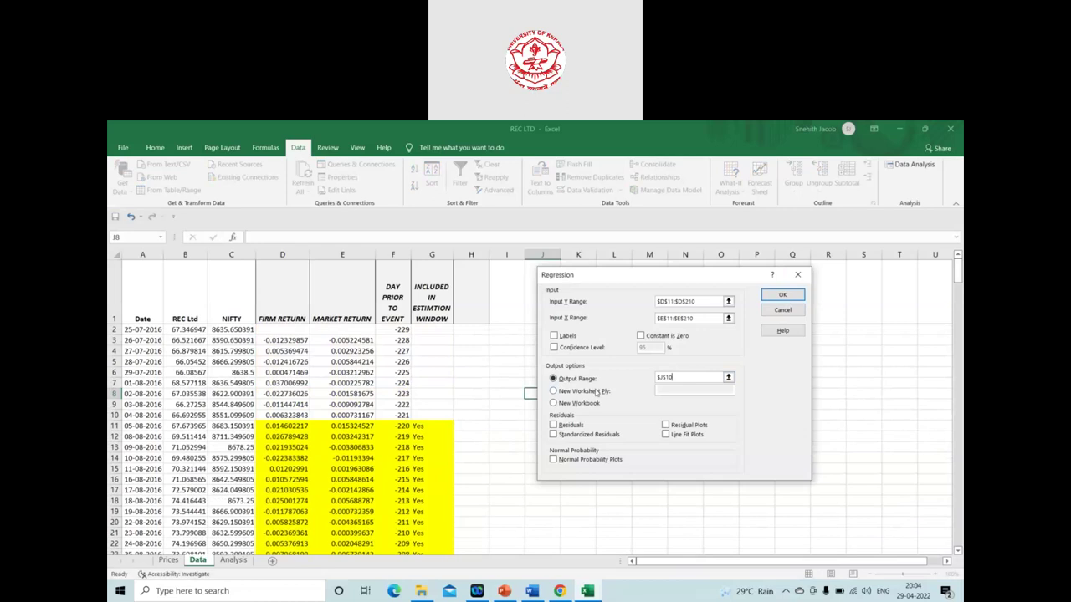
left_click(768, 301)
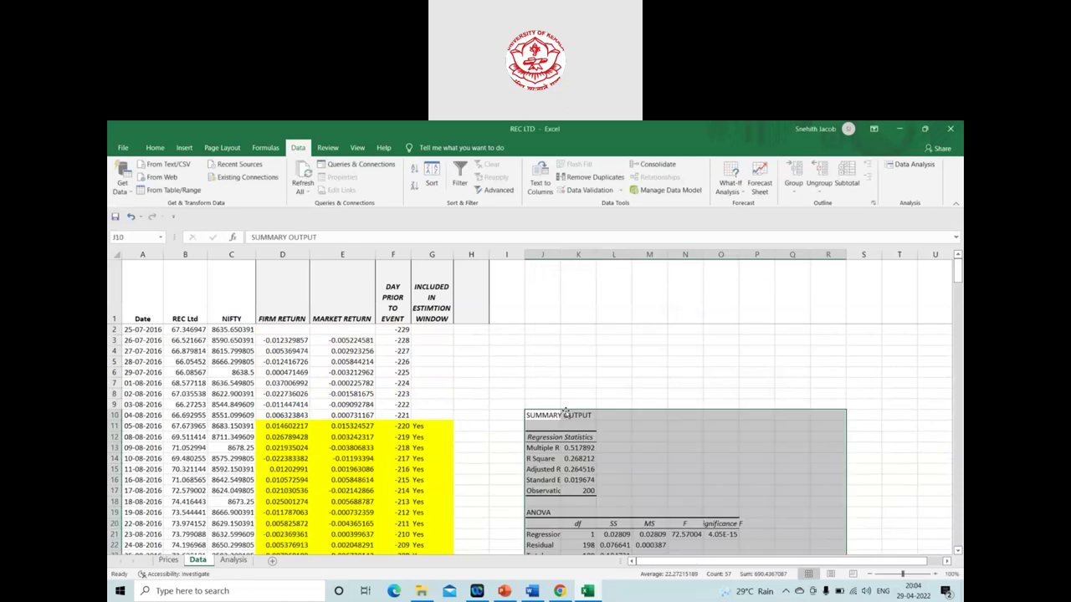
- Widen column J so the row labels of the regression summary output are easier to read
left_click_drag(960, 278, 960, 283)
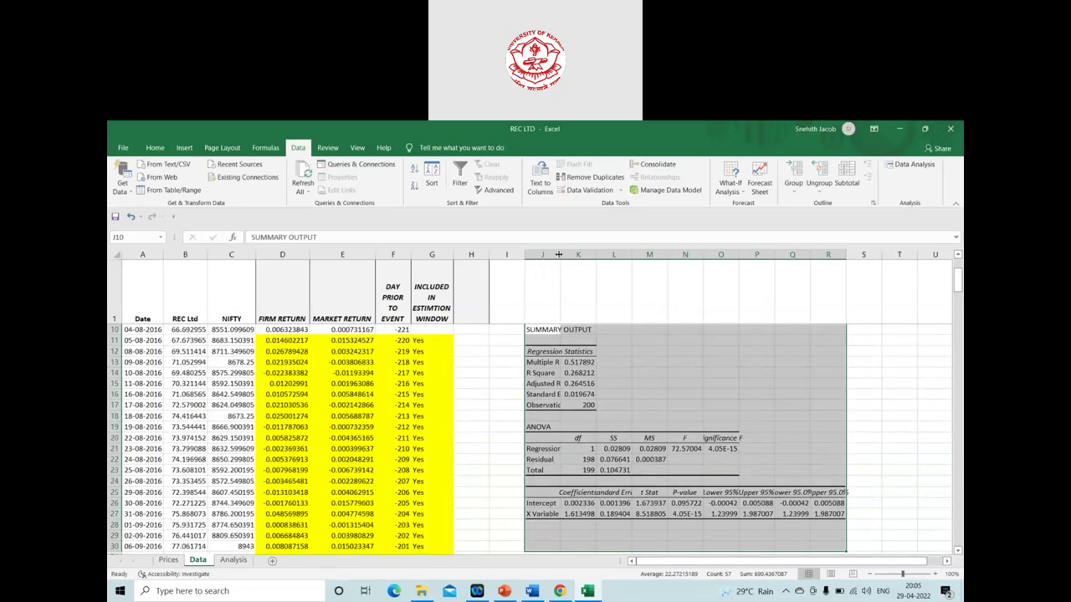
left_click_drag(558, 254, 573, 260)
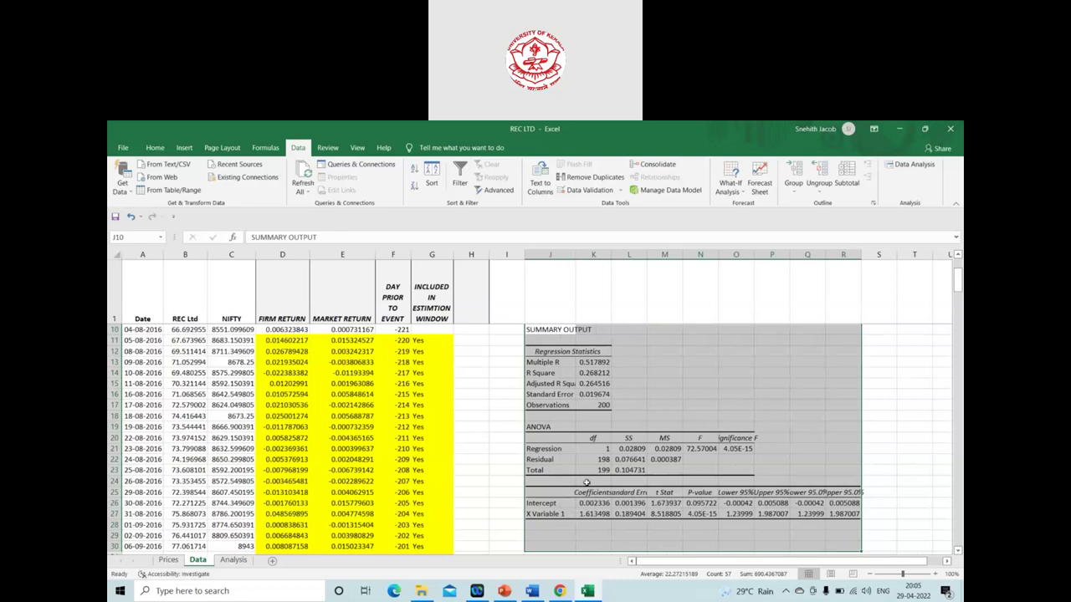
left_click(635, 394)
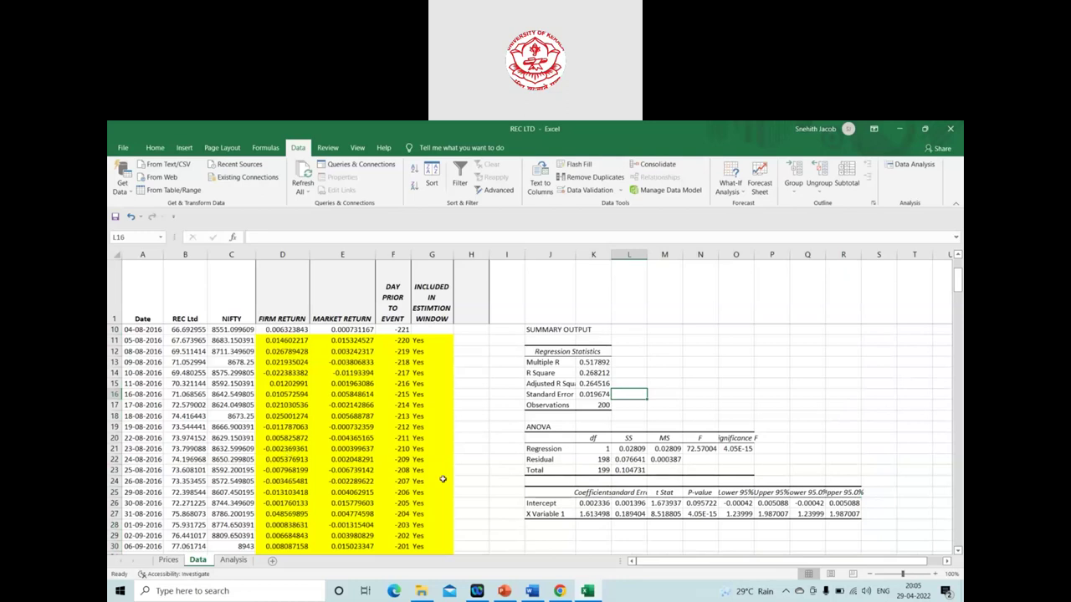
- Review the Analysis sheet layout against the event timeline in the Word project plan and the regression output on the Data sheet
left_click(240, 561)
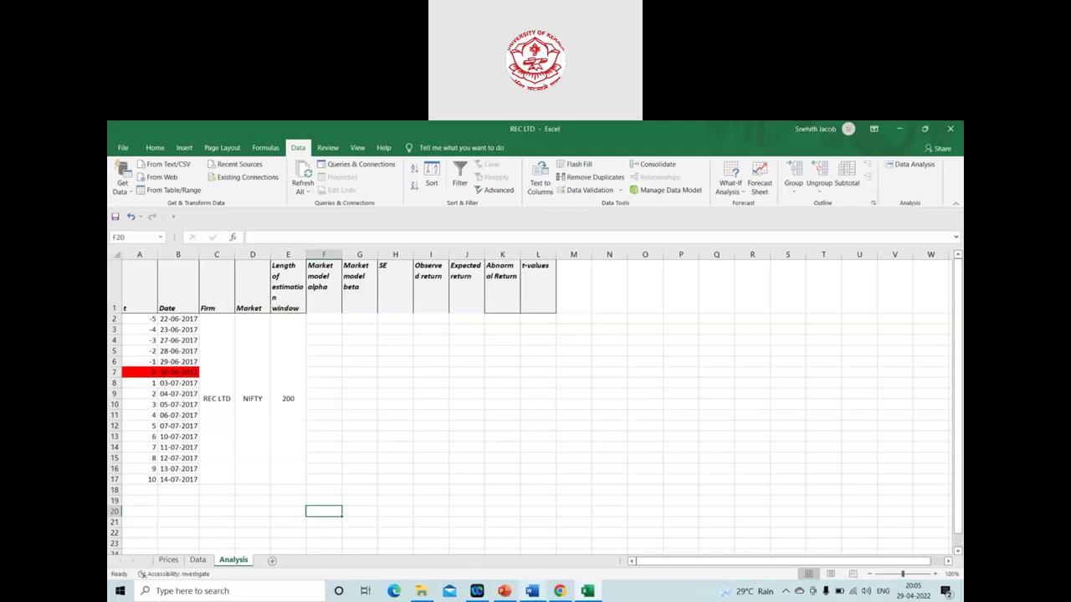
left_click(531, 593)
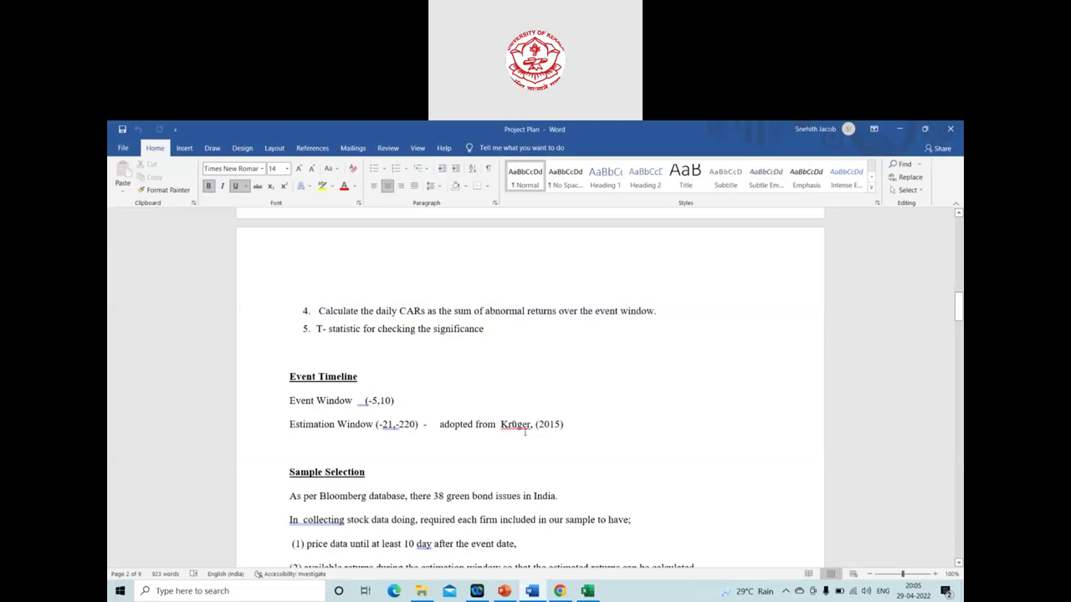
key("alt+Tab")
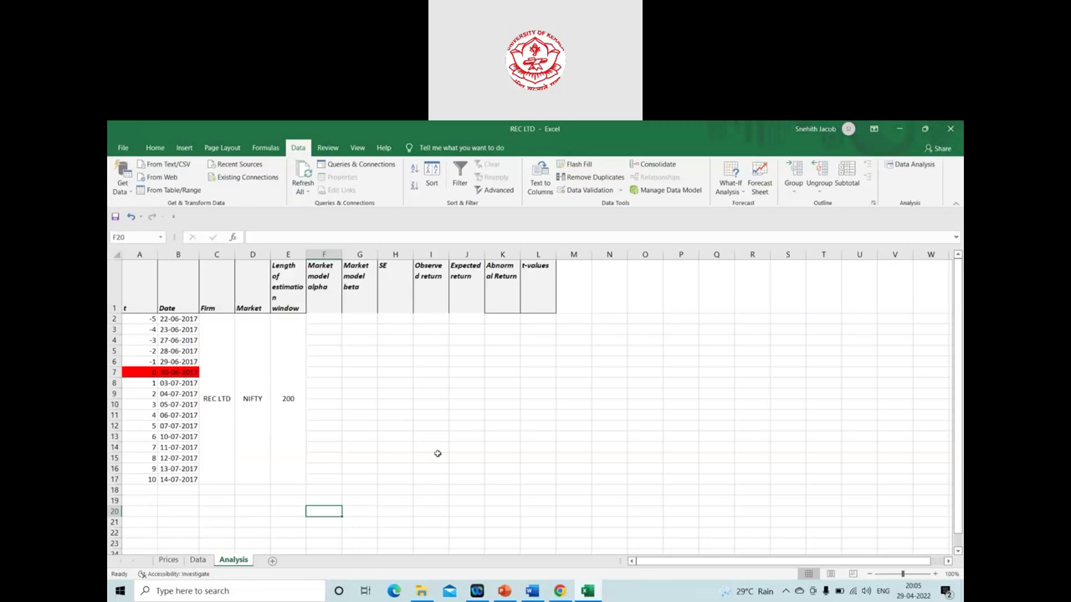
left_click(197, 560)
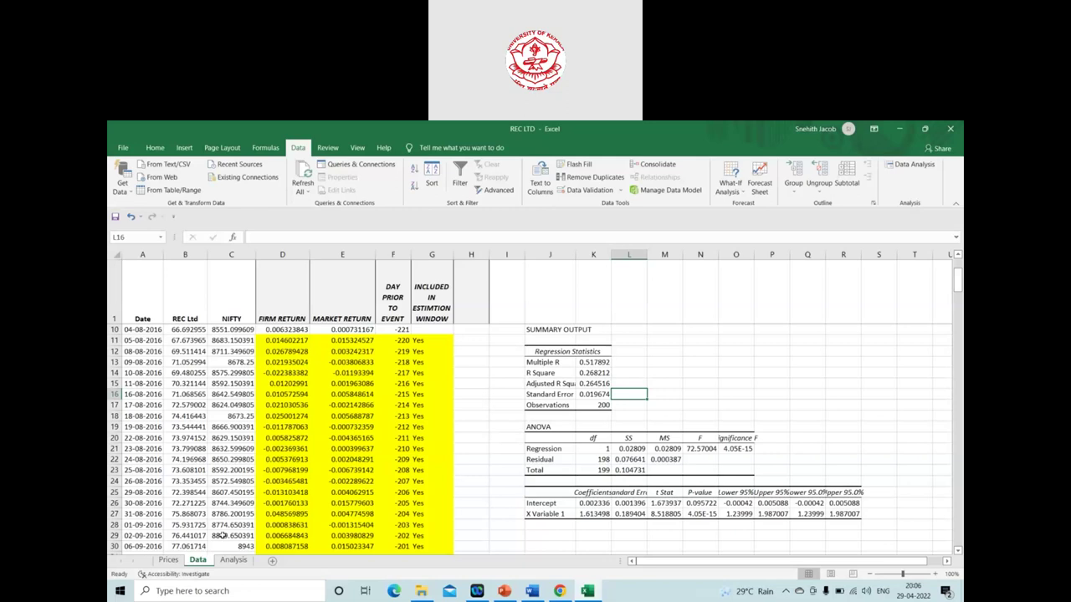
left_click(234, 561)
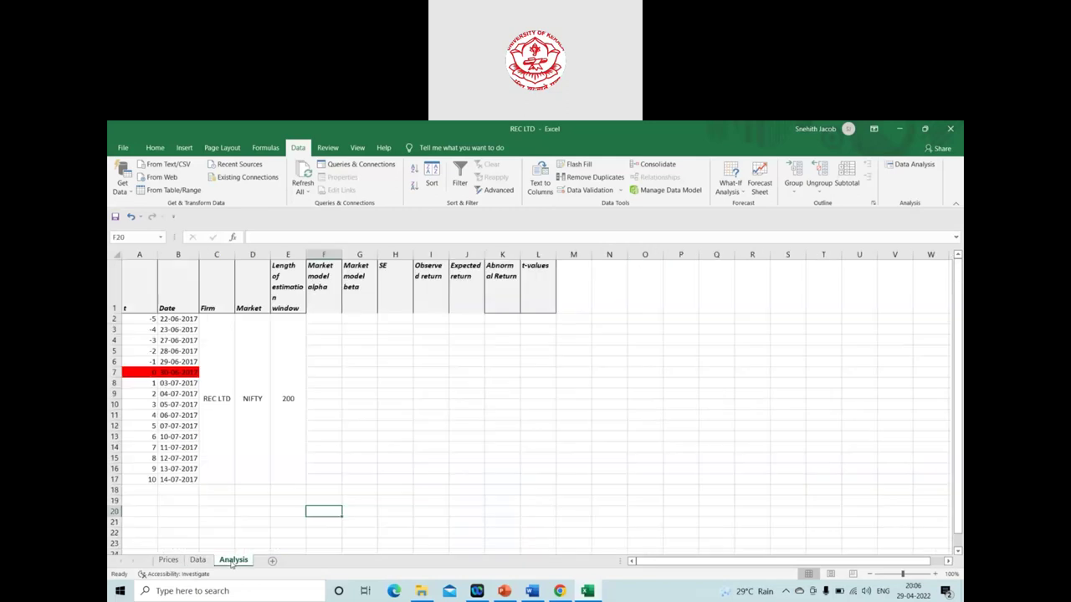
- Merge cells F2:F17 under Market model alpha on the Analysis sheet and link them to the regression intercept, ='Data '!K26
left_click_drag(330, 318, 320, 476)
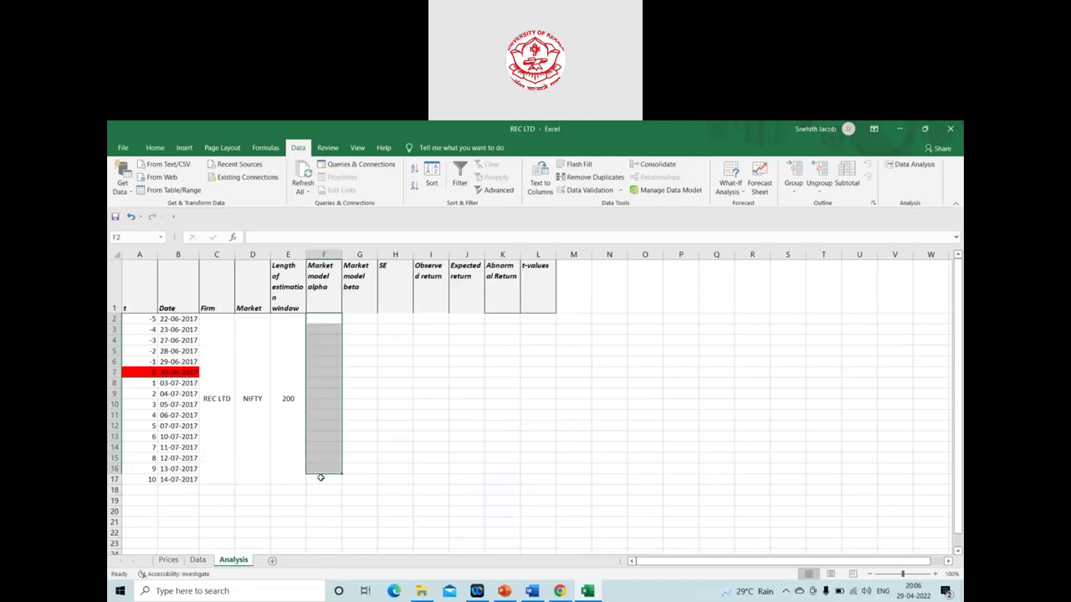
left_click(318, 480)
left_click_drag(339, 361, 327, 321)
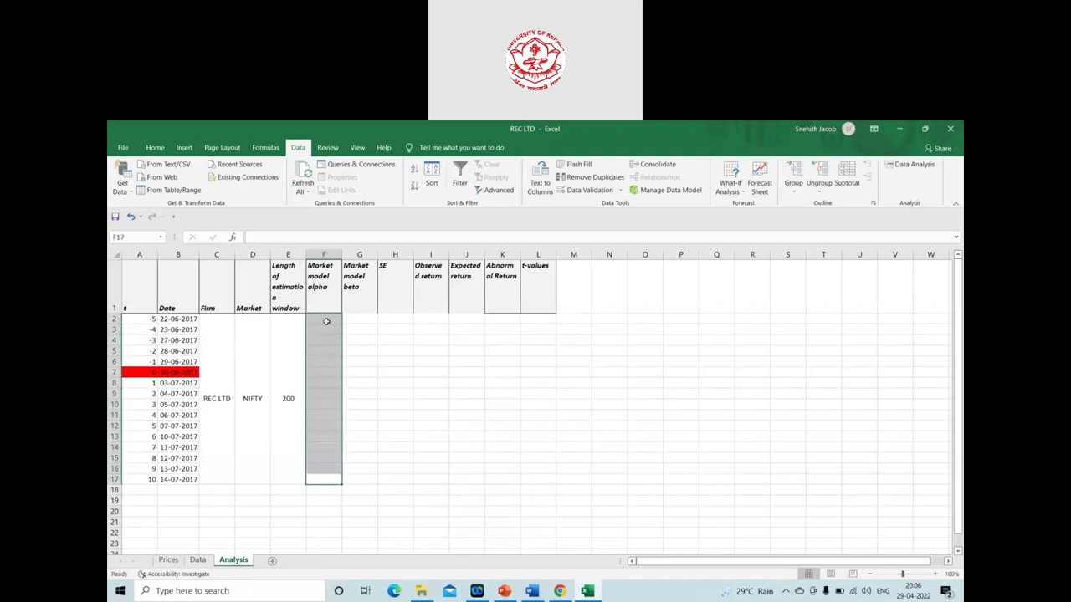
right_click(326, 321)
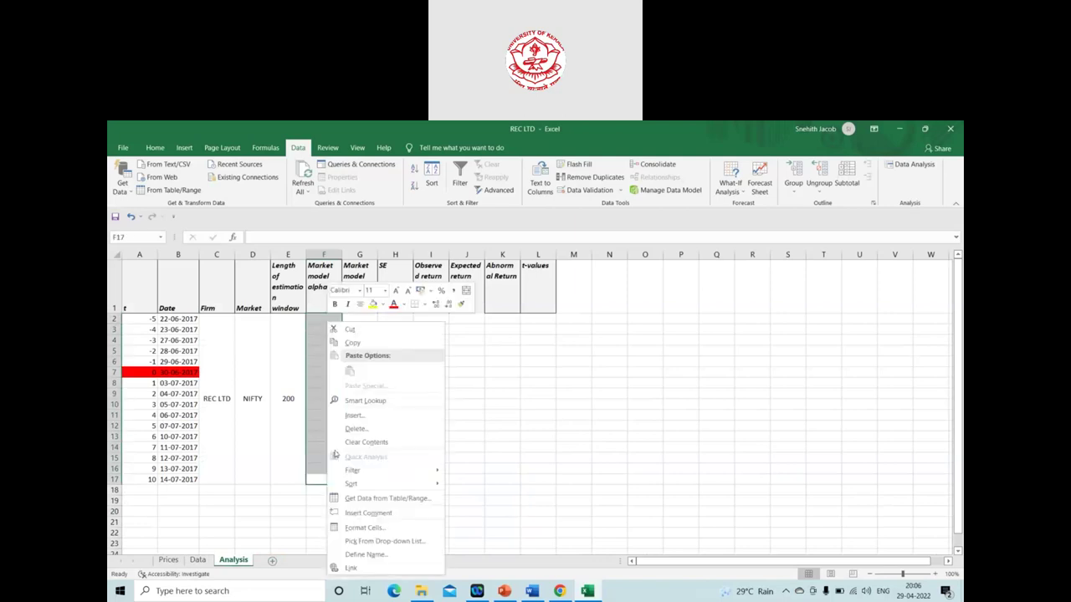
key("Escape")
left_click(332, 320)
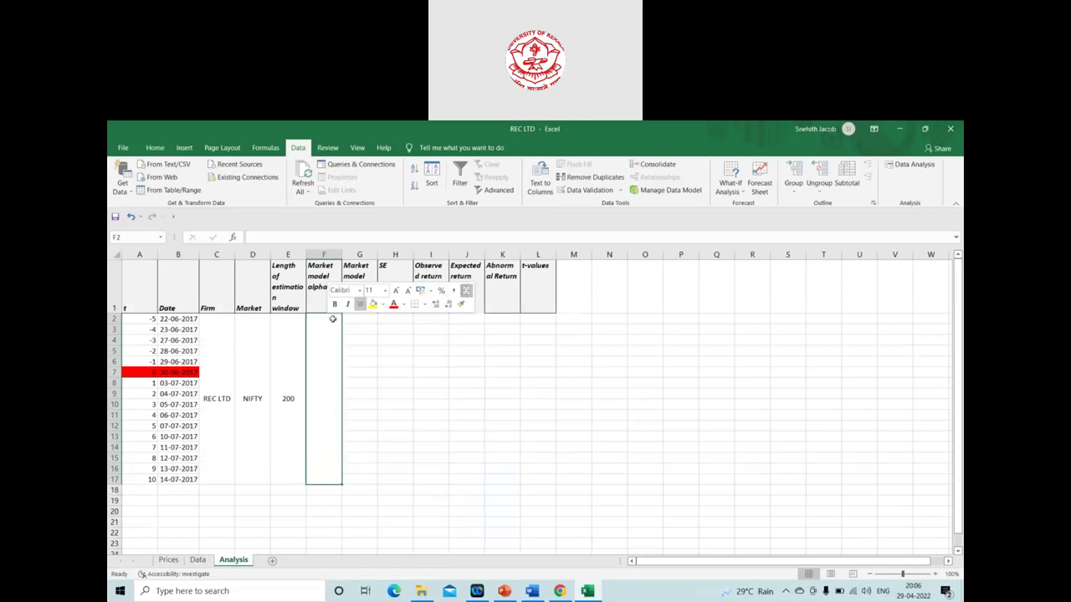
type("=")
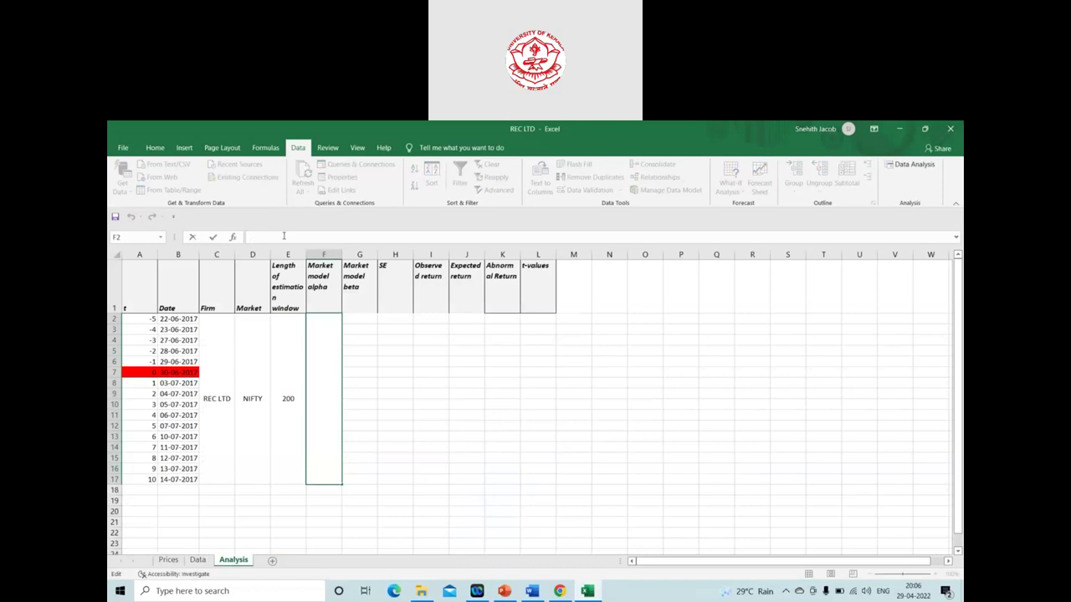
left_click(199, 559)
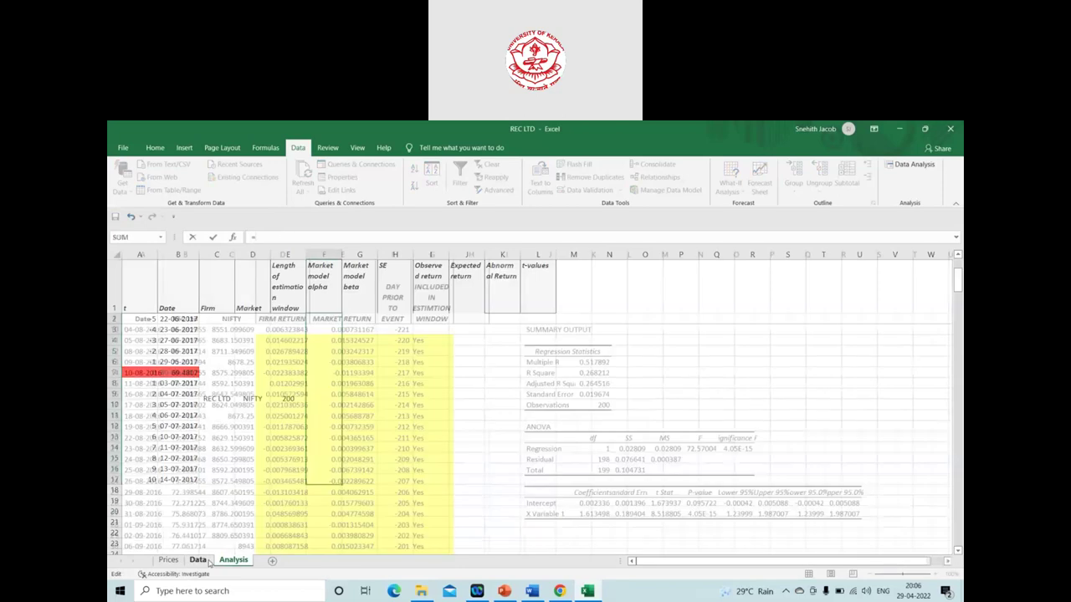
left_click(586, 503)
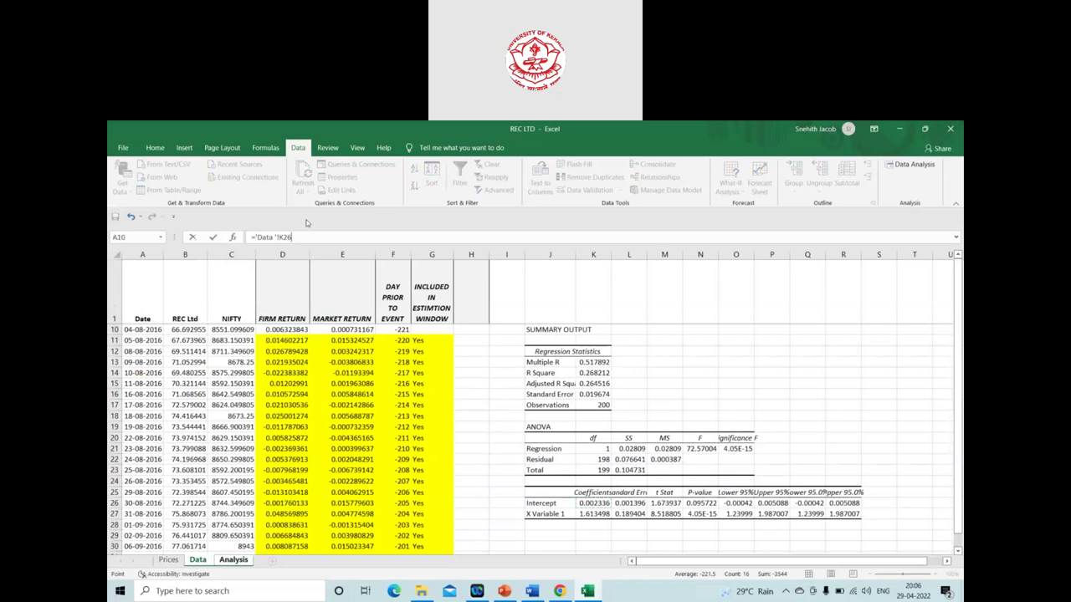
key("Return")
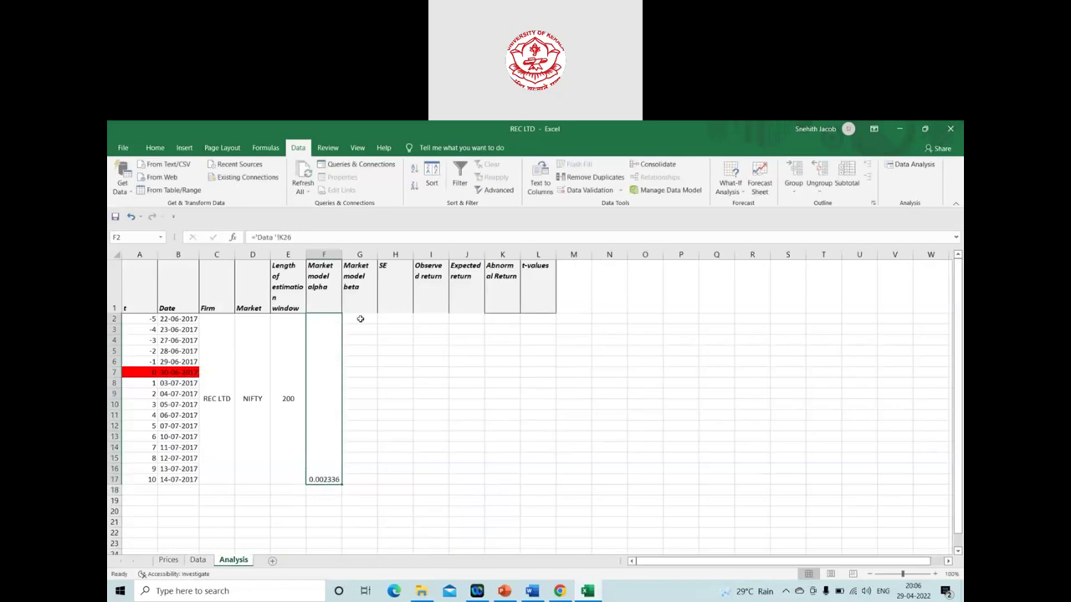
- Merge cells G2:G18 under Market model beta and link them to the X Variable 1 coefficient, ='Data '!K27
left_click_drag(358, 318, 361, 492)
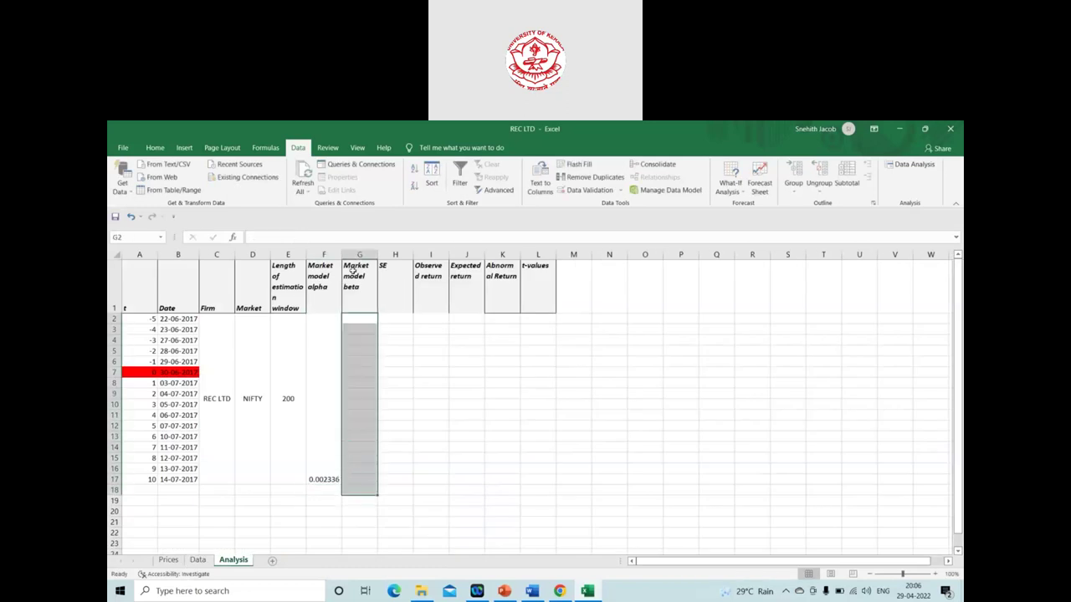
right_click(360, 376)
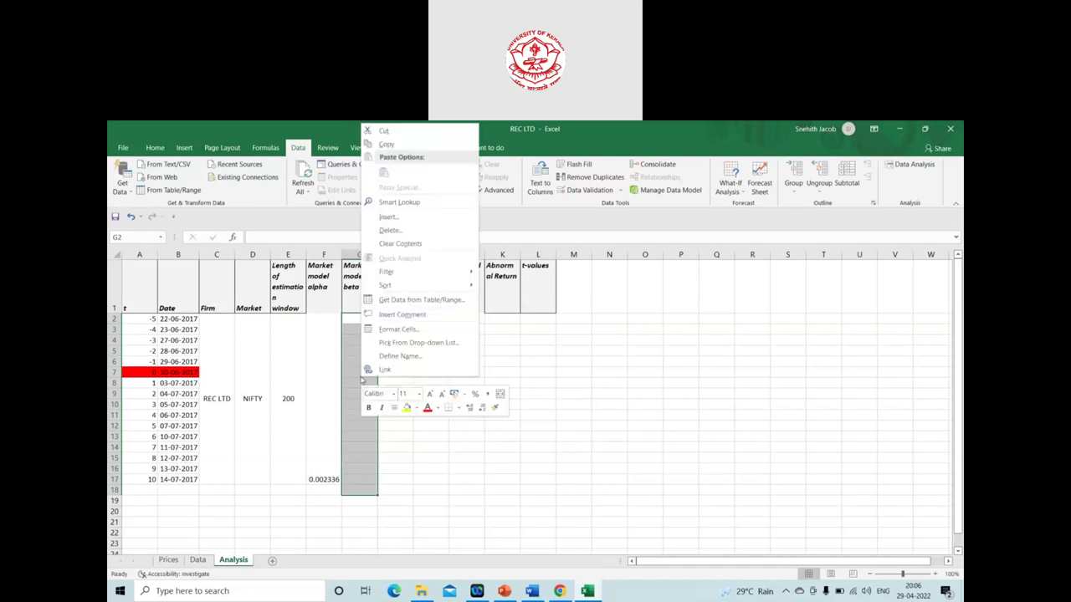
key("Escape")
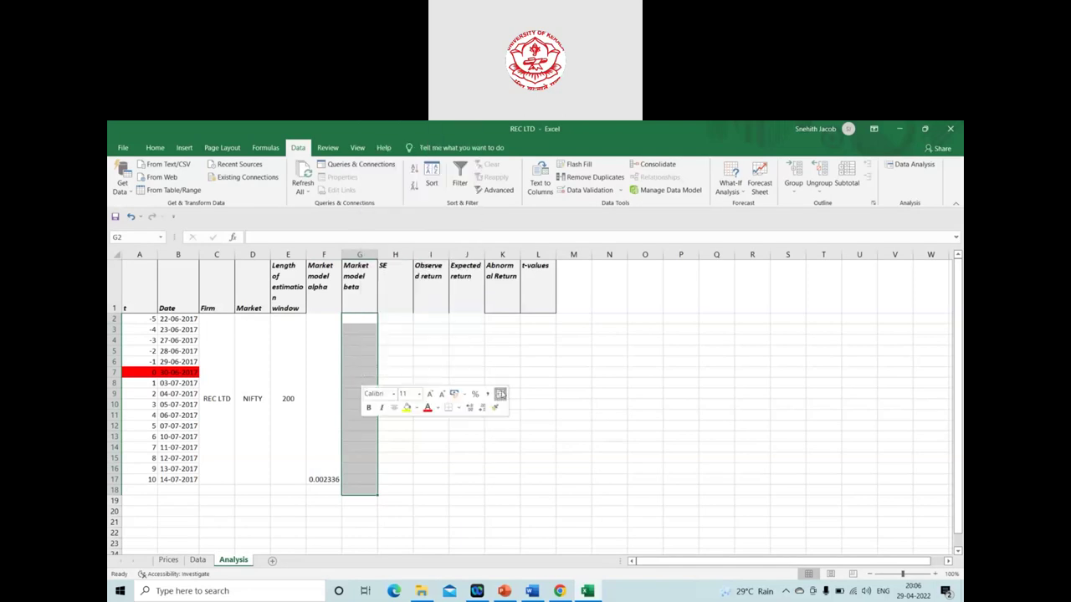
left_click(281, 241)
type("=")
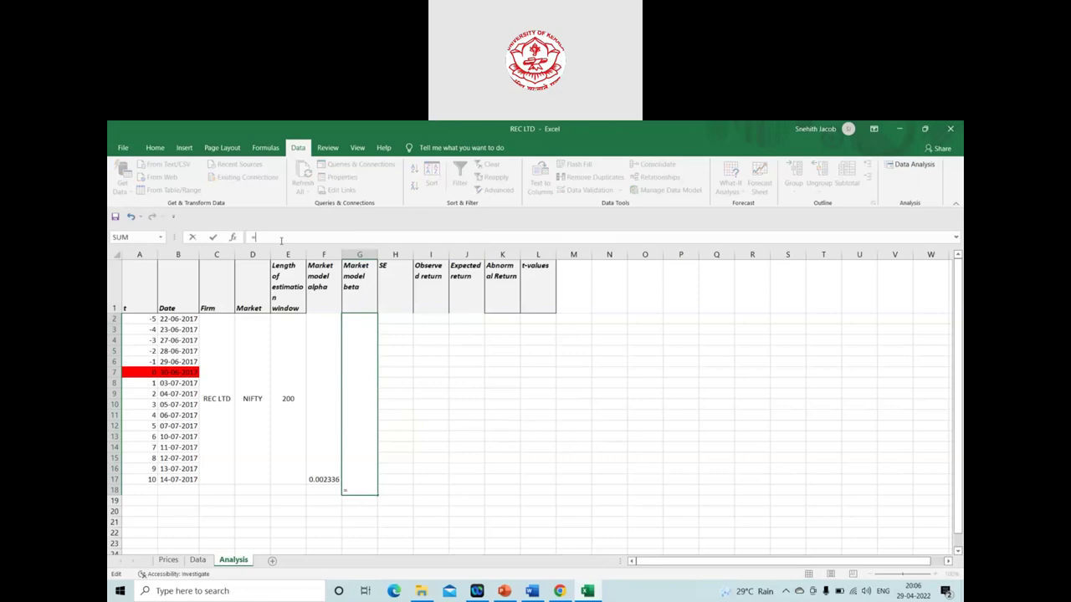
left_click(198, 560)
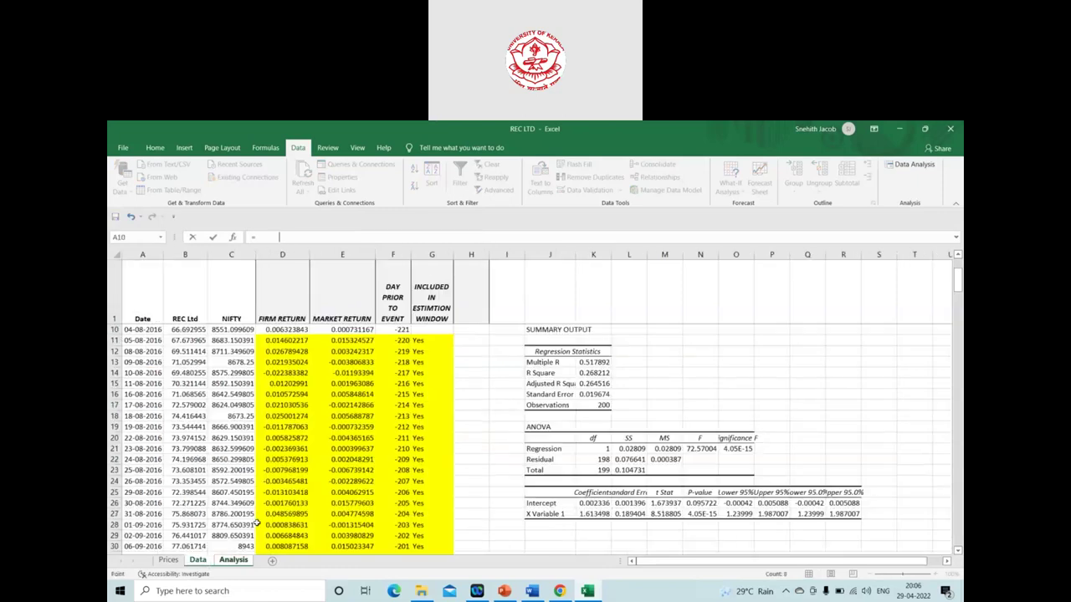
left_click(586, 513)
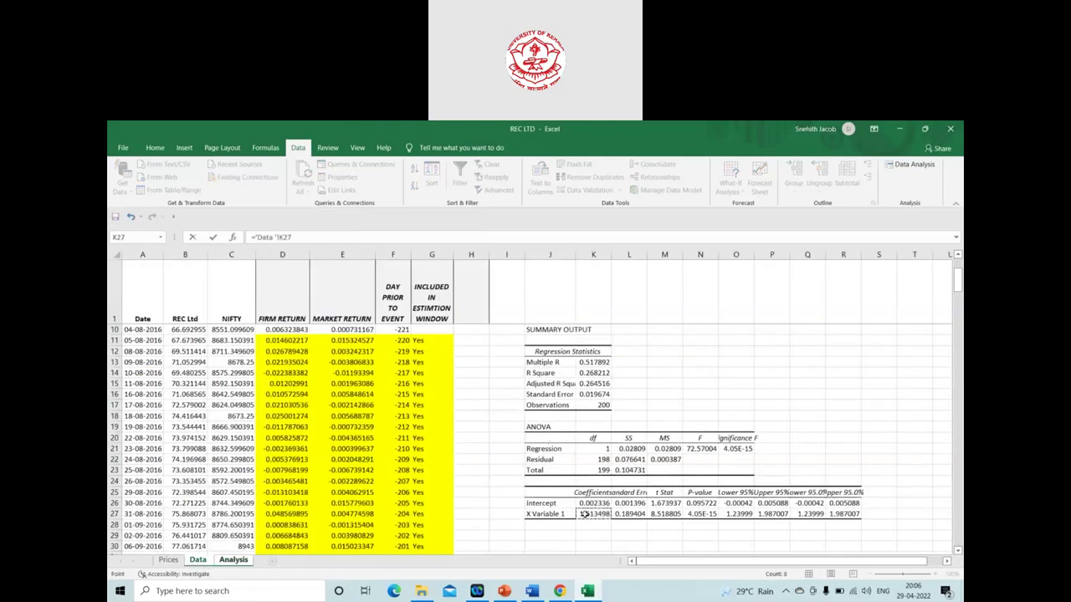
key("Return")
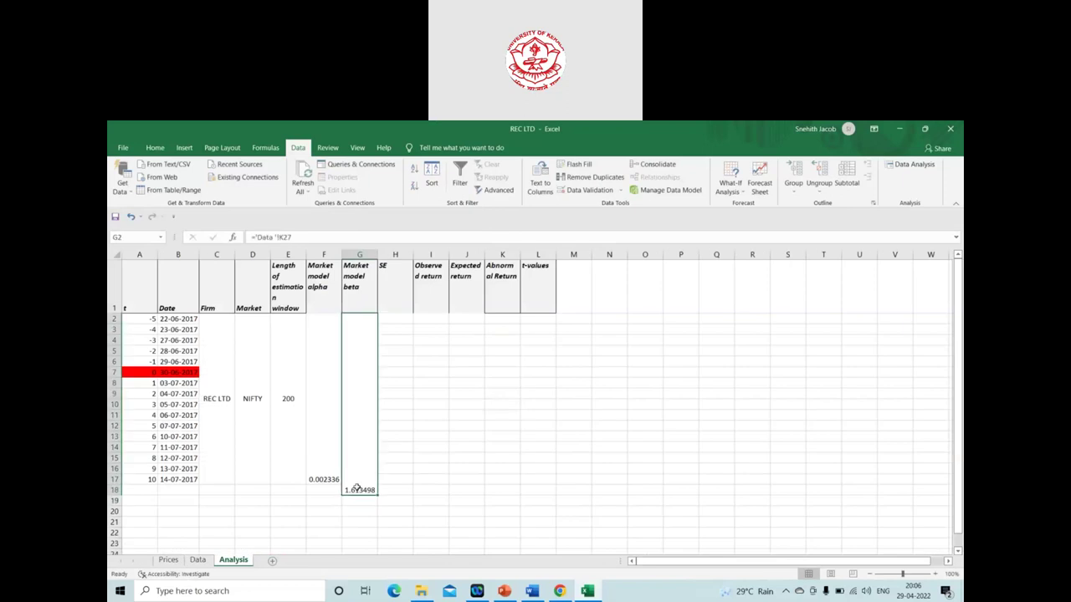
double_click(357, 490)
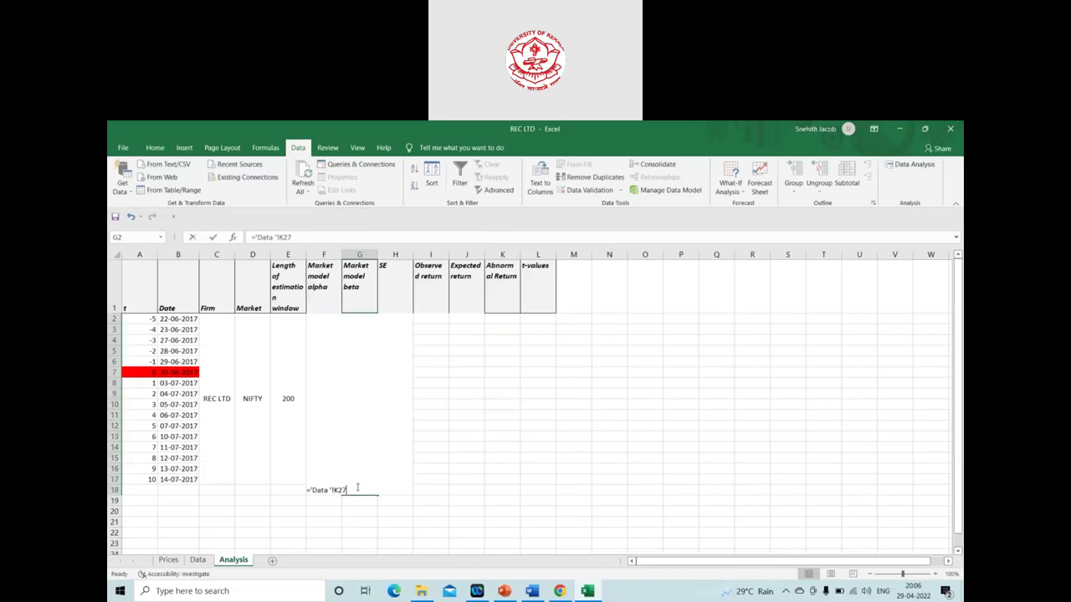
left_click(462, 360)
- Merge cells H2:H17 under SE and link them to the regression's standard error, ='Data '!K16
left_click_drag(382, 318, 408, 482)
right_click(402, 469)
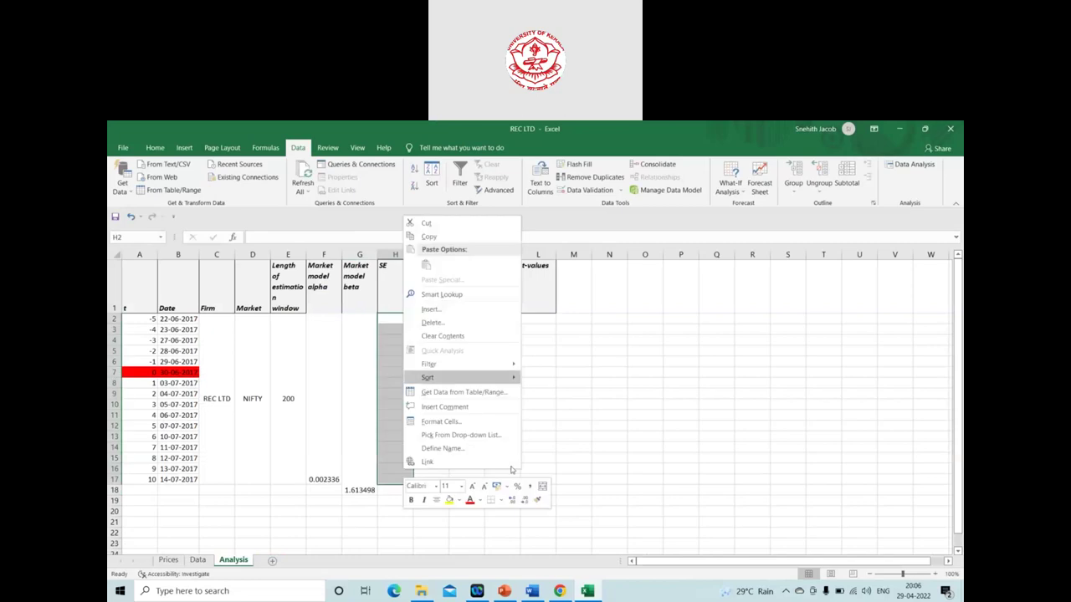
left_click(481, 453)
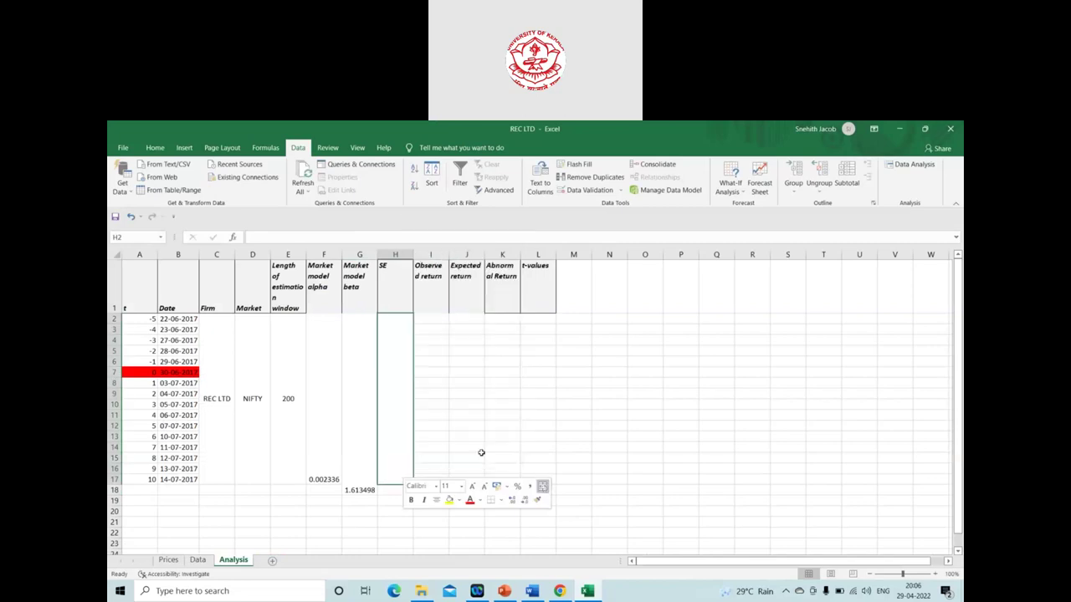
left_click(325, 235)
type("=")
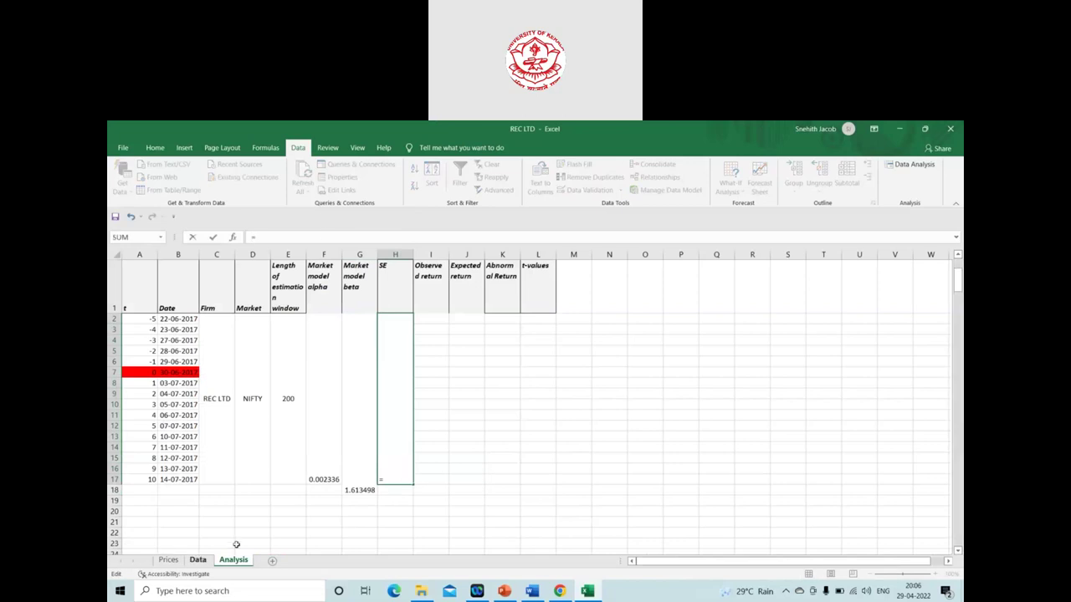
left_click(198, 559)
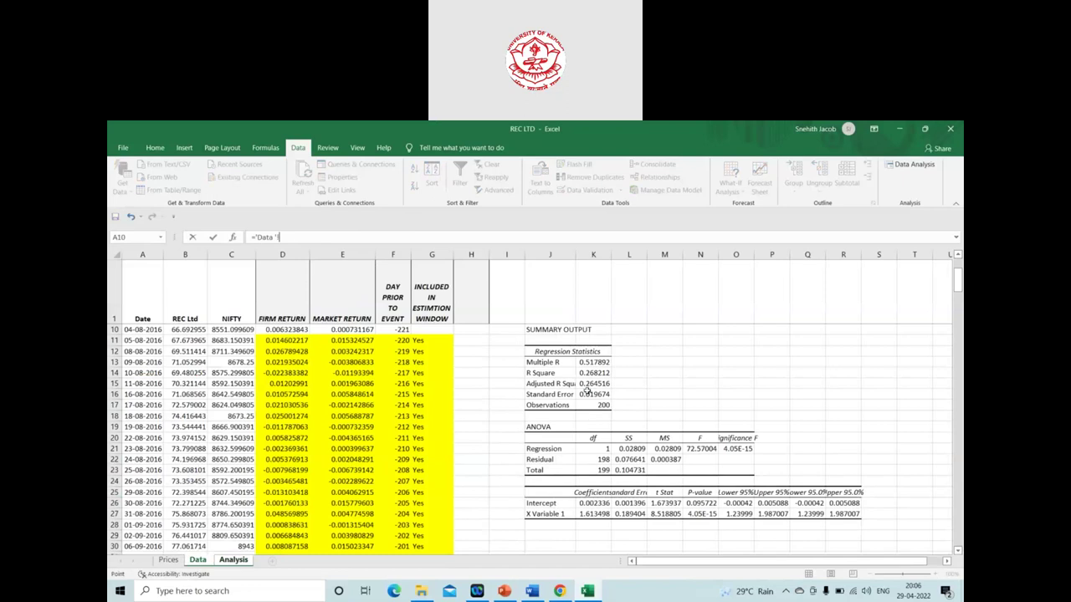
left_click(593, 393)
key("Return")
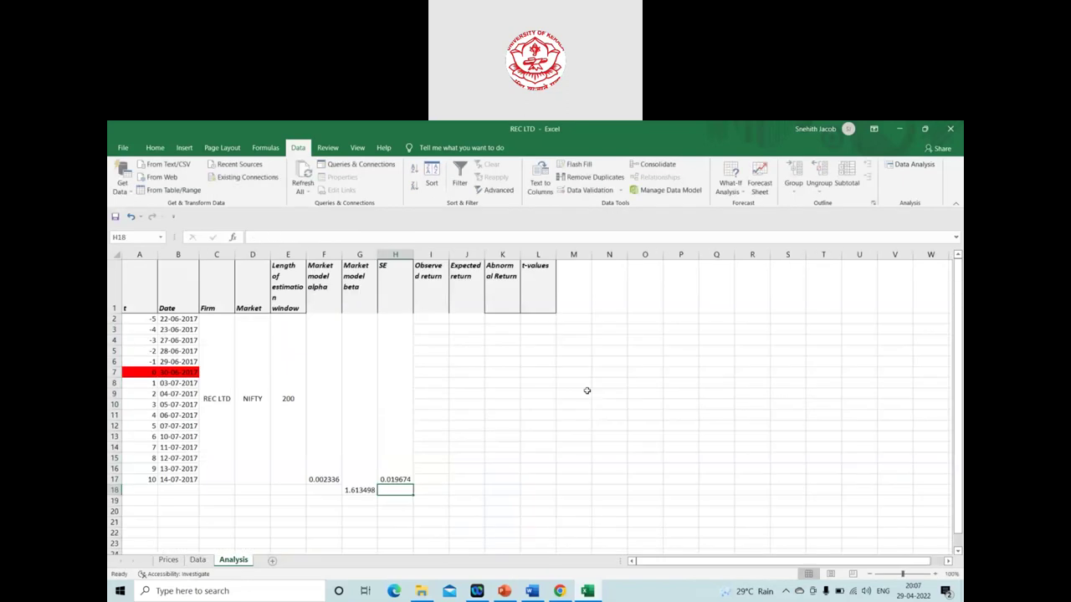
- Vertically center the values in the merged alpha, beta and SE cells of the Analysis sheet
left_click(324, 393)
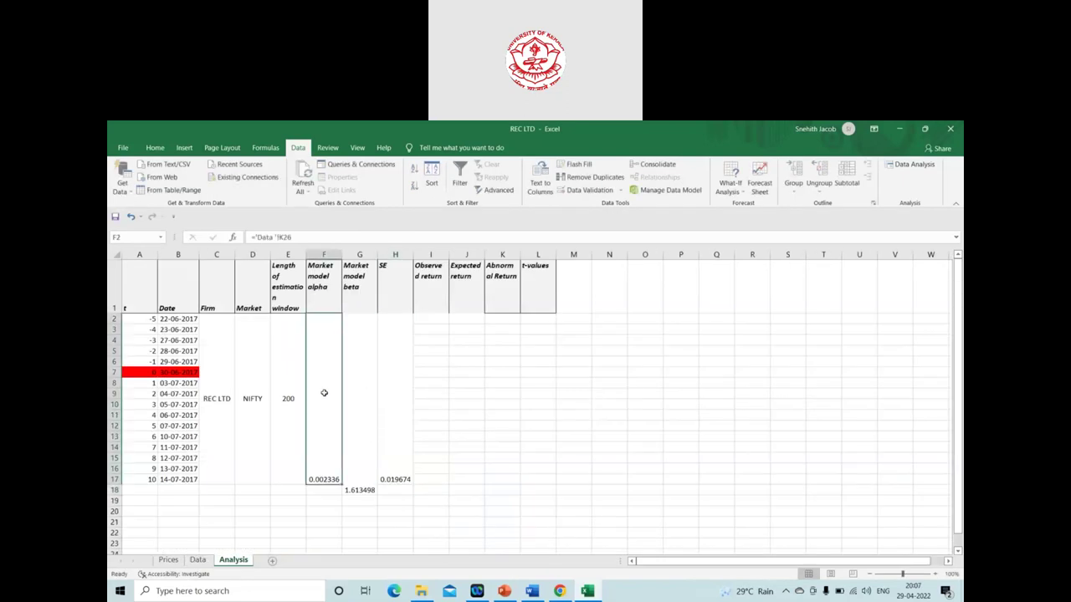
left_click(152, 147)
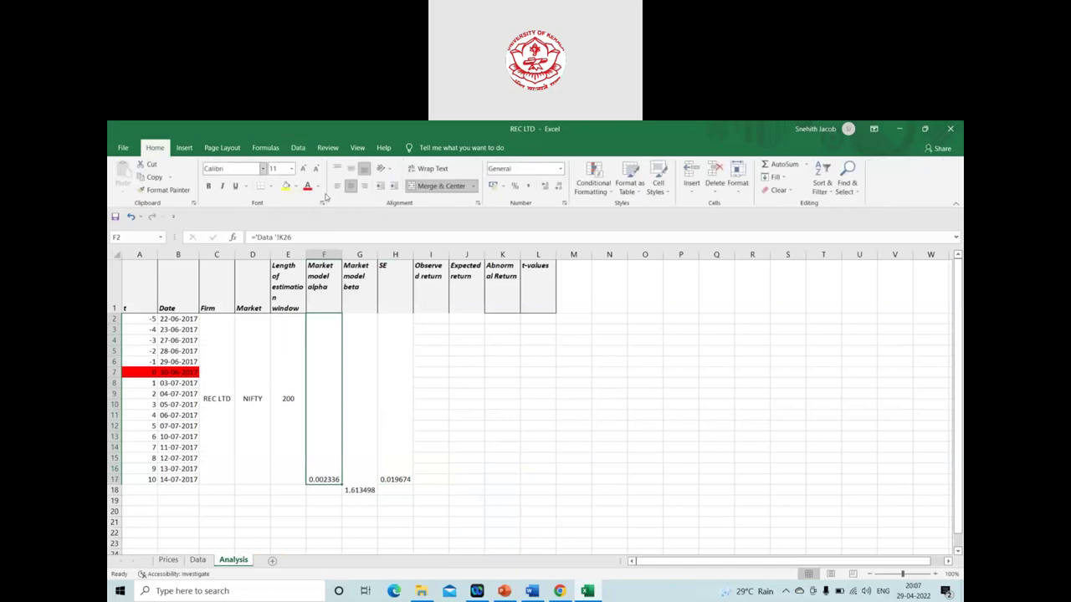
left_click(350, 170)
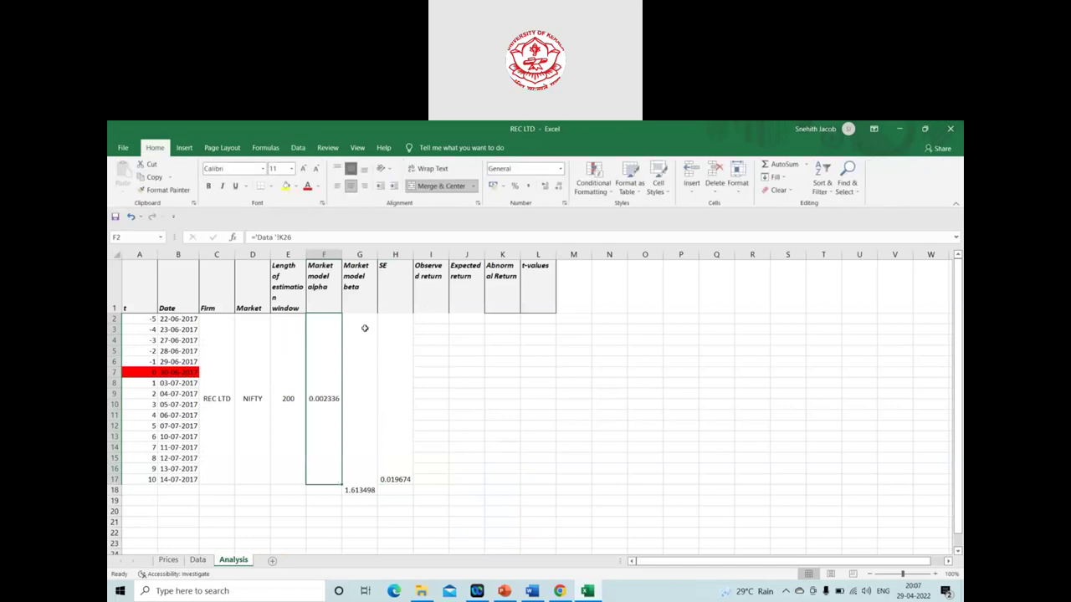
left_click(363, 339)
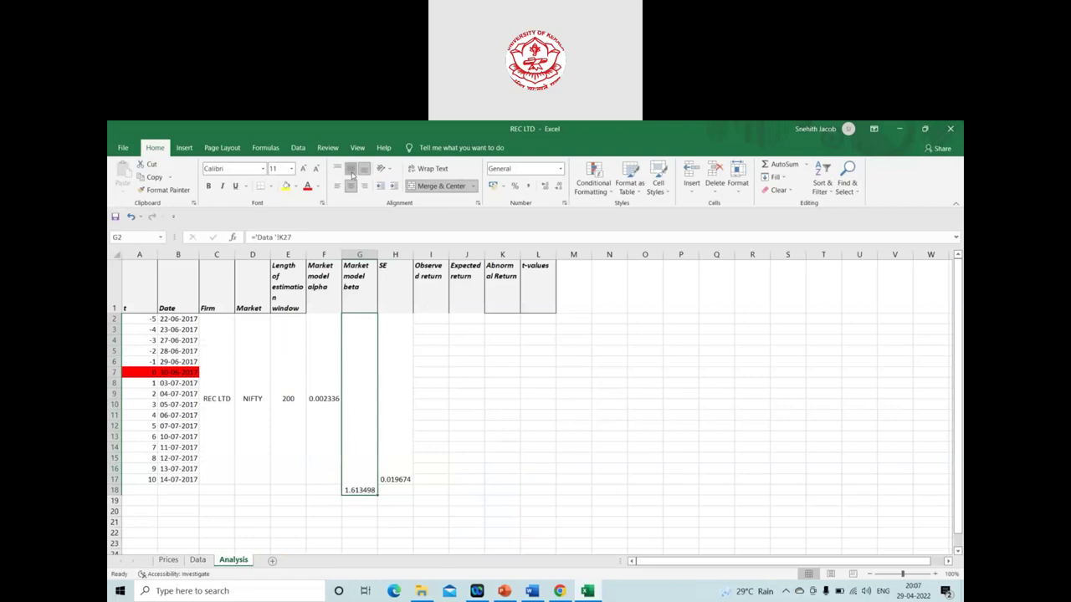
left_click(350, 169)
left_click(396, 359)
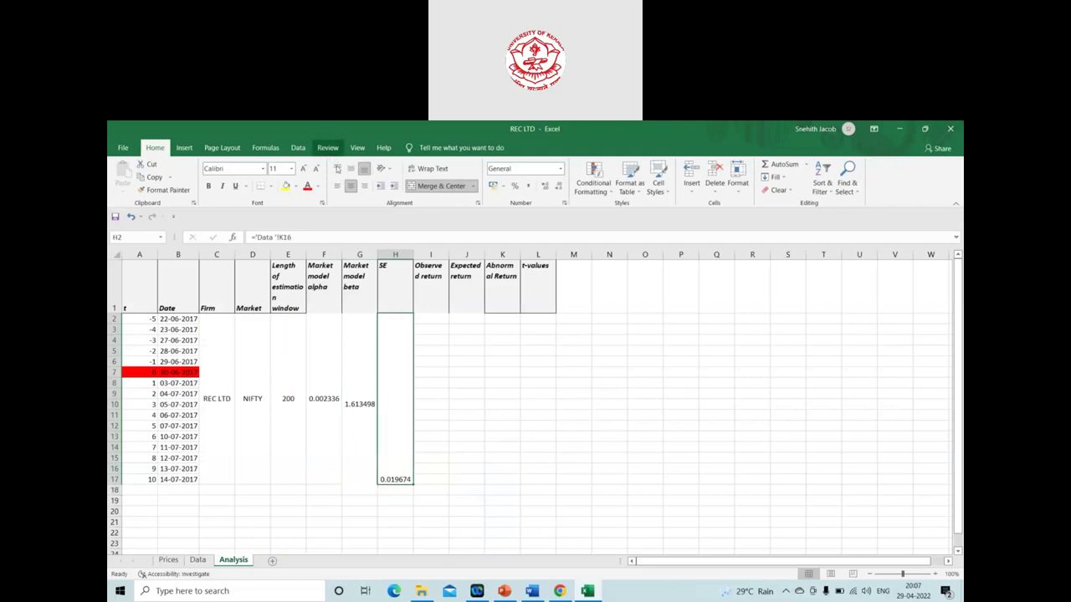
left_click(351, 172)
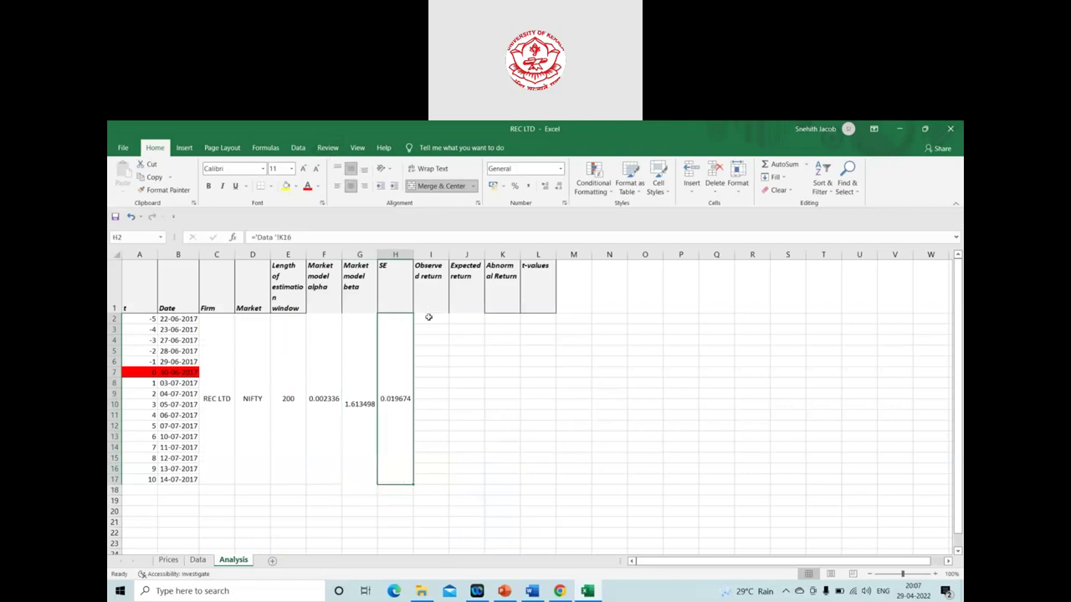
- Highlight the market returns and day numbers for event days -5 to 10, E226:F241 on the Data sheet, in yellow
left_click(427, 316)
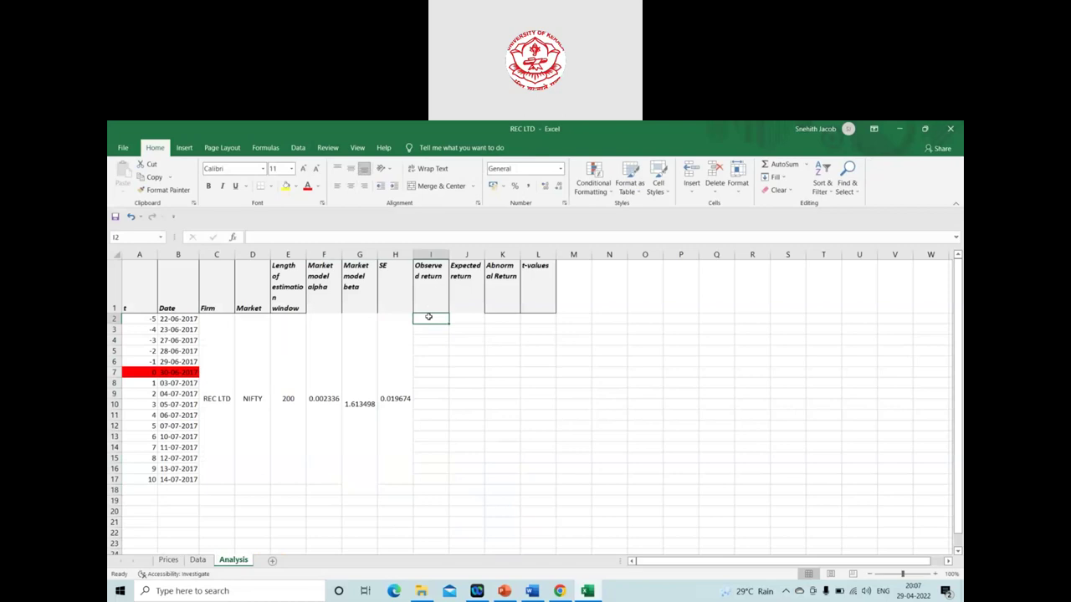
left_click(199, 561)
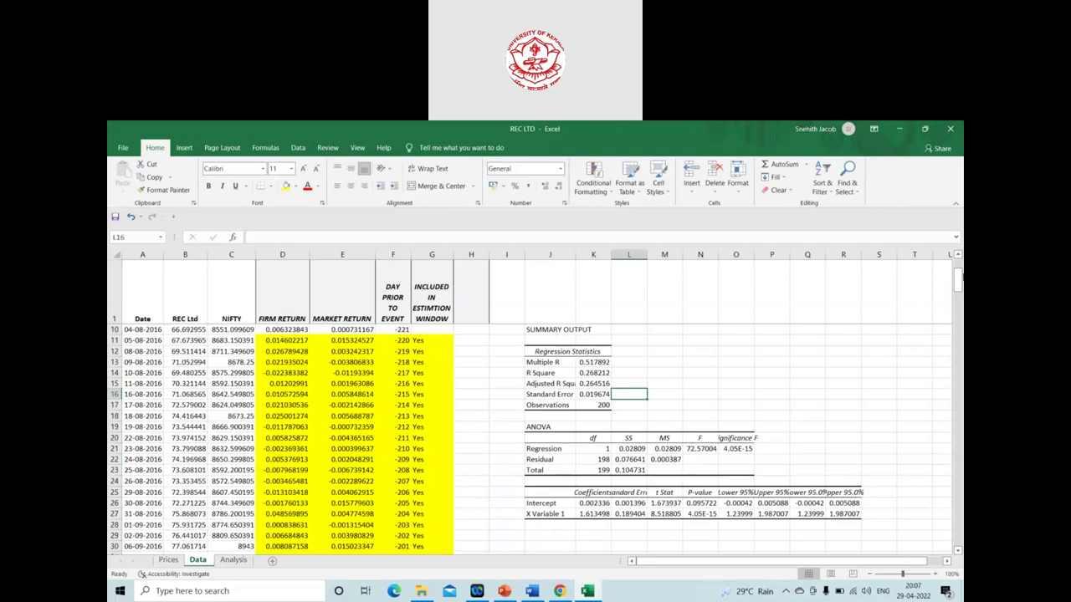
left_click_drag(958, 281, 958, 521)
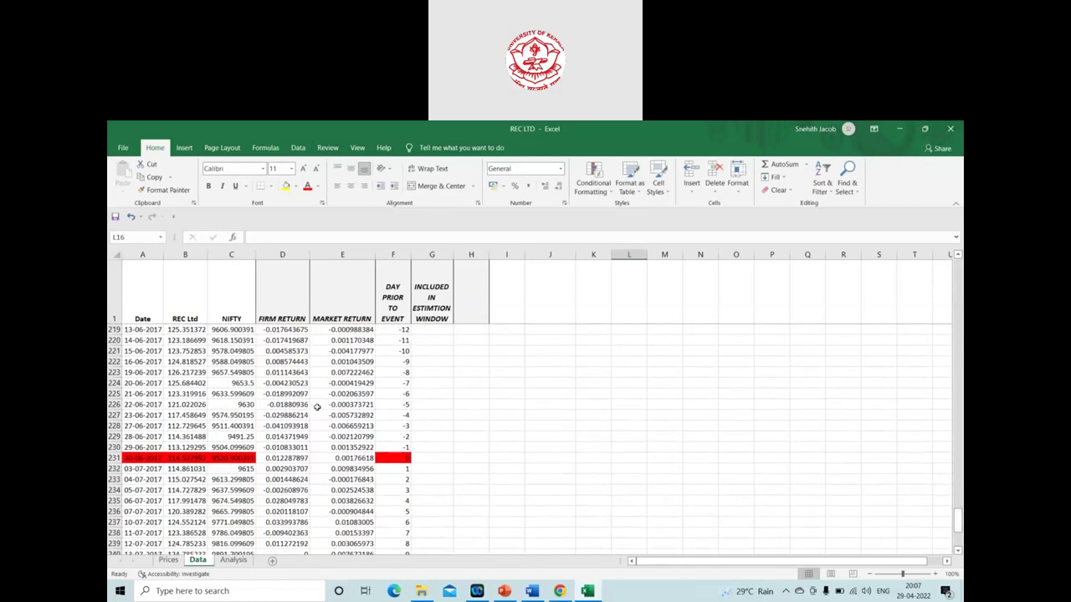
left_click_drag(319, 408, 393, 513)
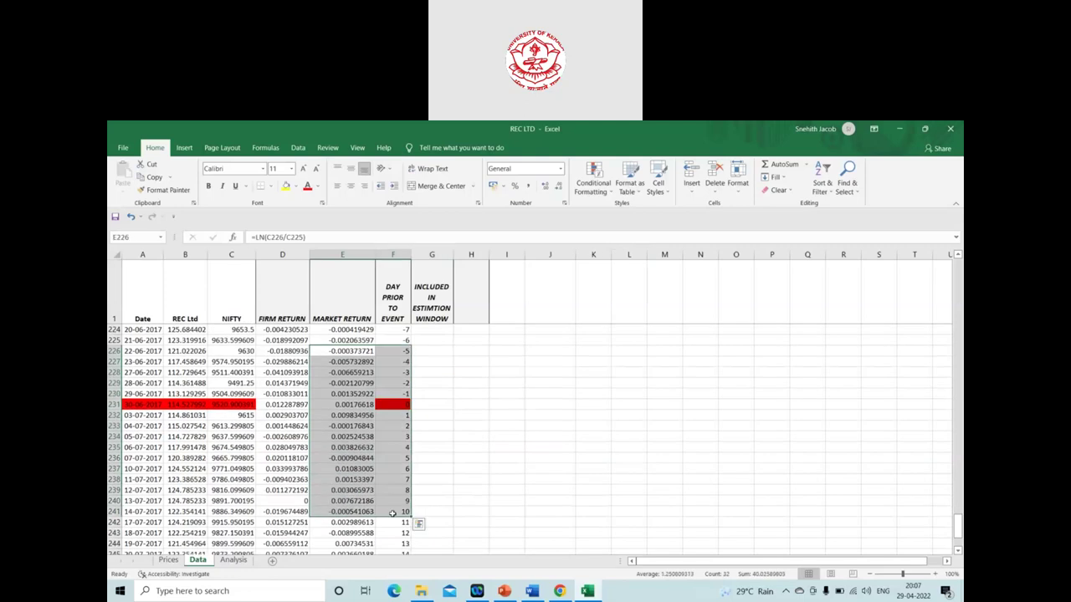
left_click(286, 185)
left_click(507, 499)
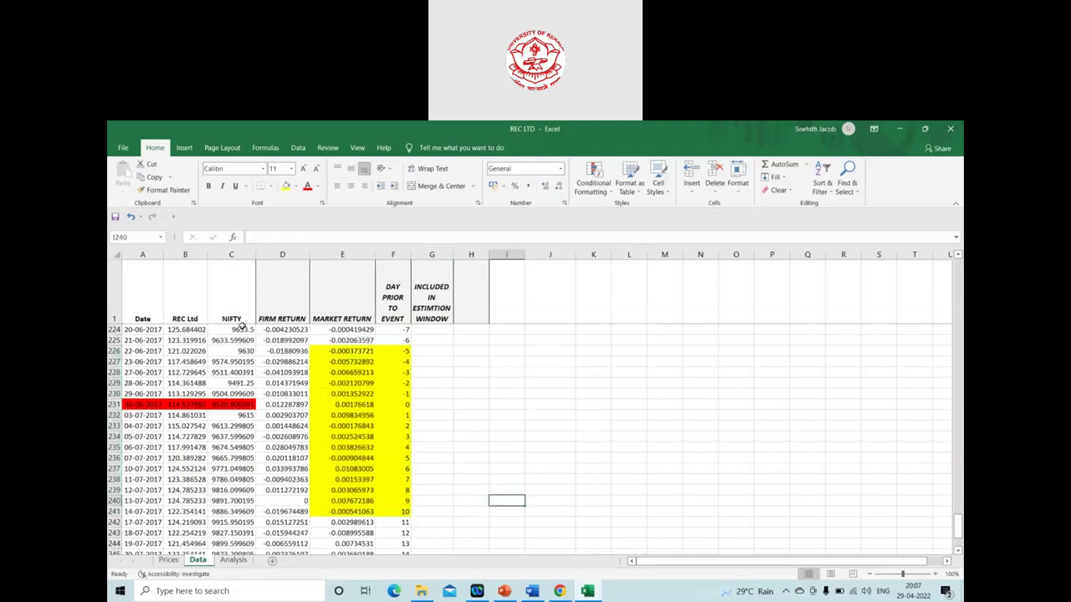
- Highlight the firm returns for the same event window, D226:D241, in yellow
left_click_drag(265, 351, 289, 511)
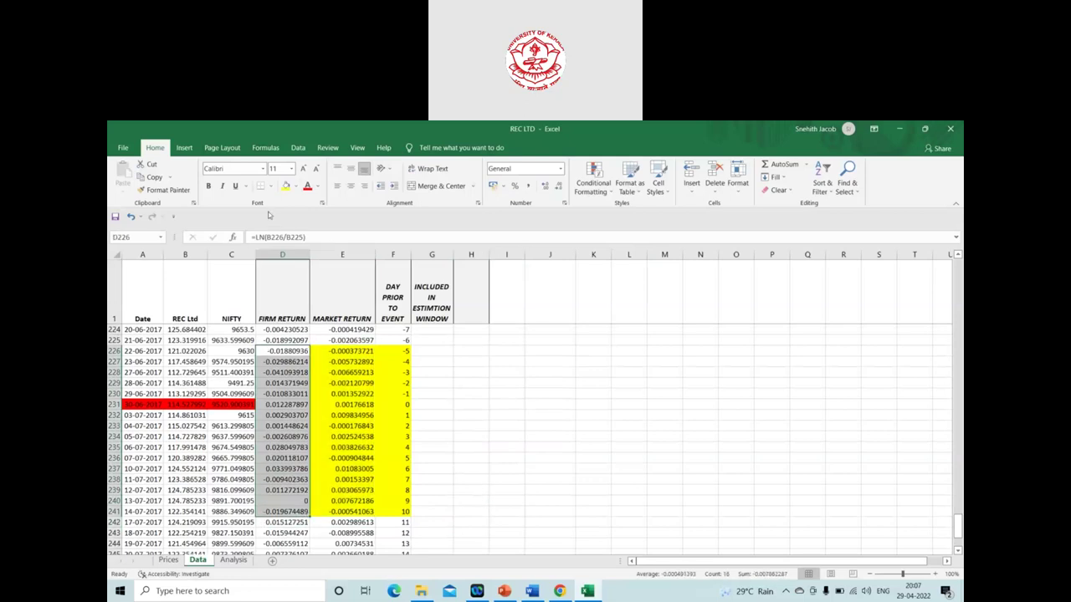
left_click(285, 185)
left_click(582, 546)
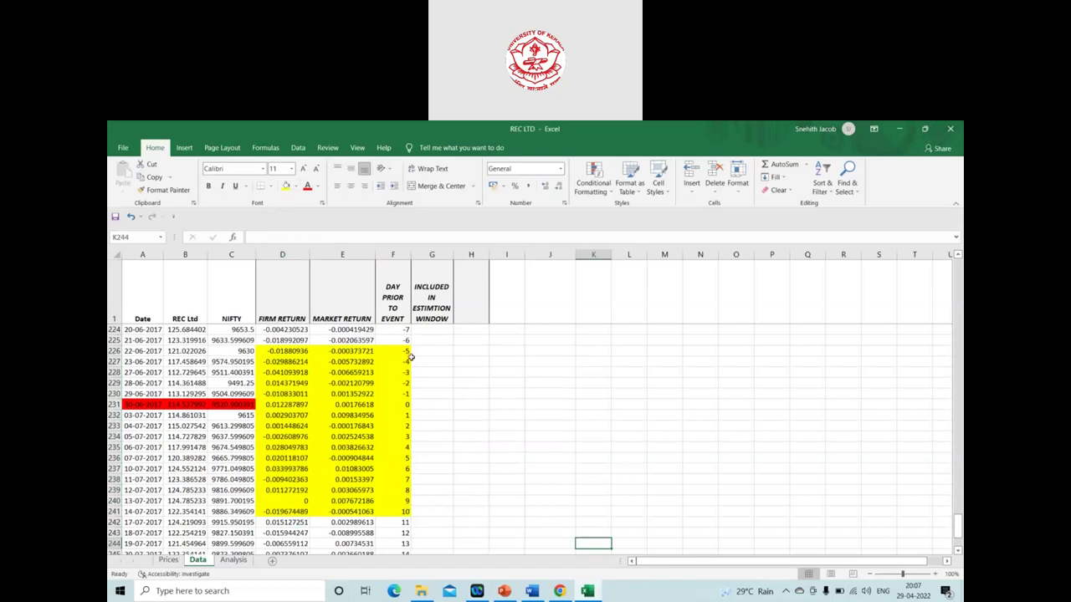
left_click(447, 404)
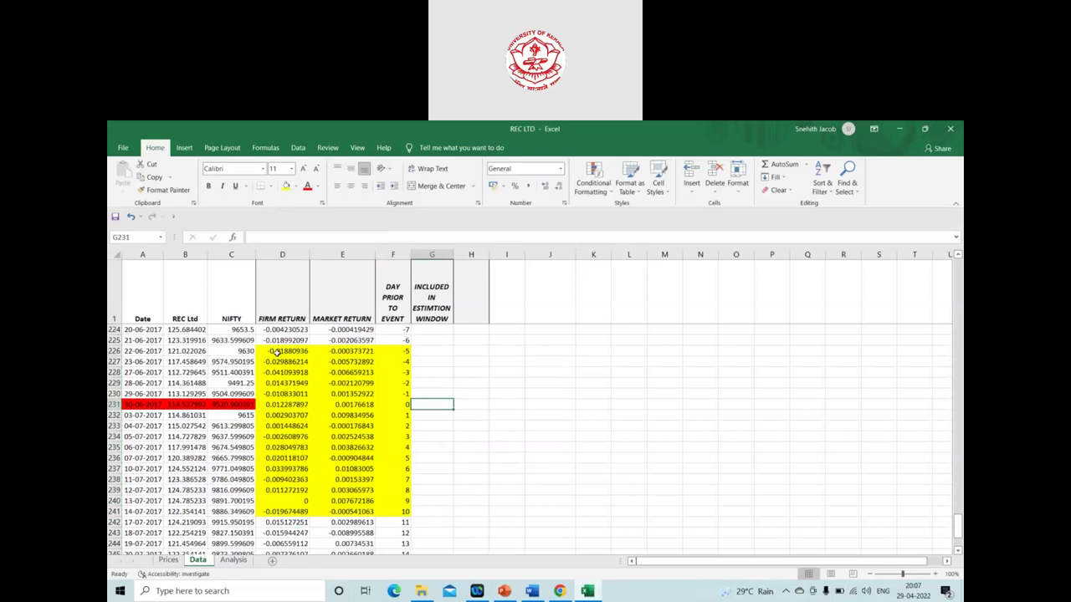
left_click_drag(277, 351, 290, 511)
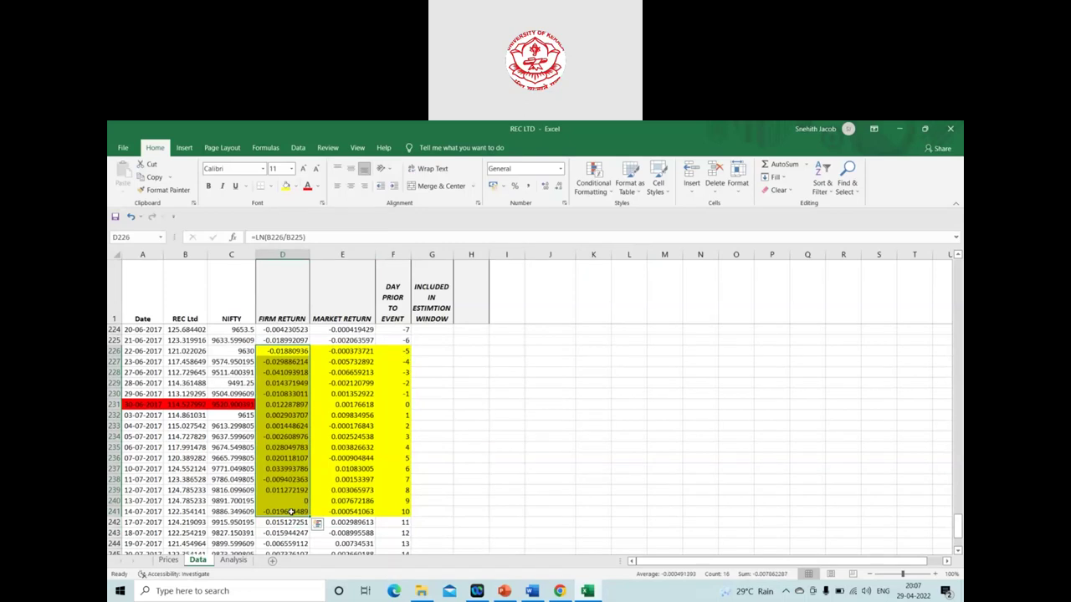
key("ctrl+q")
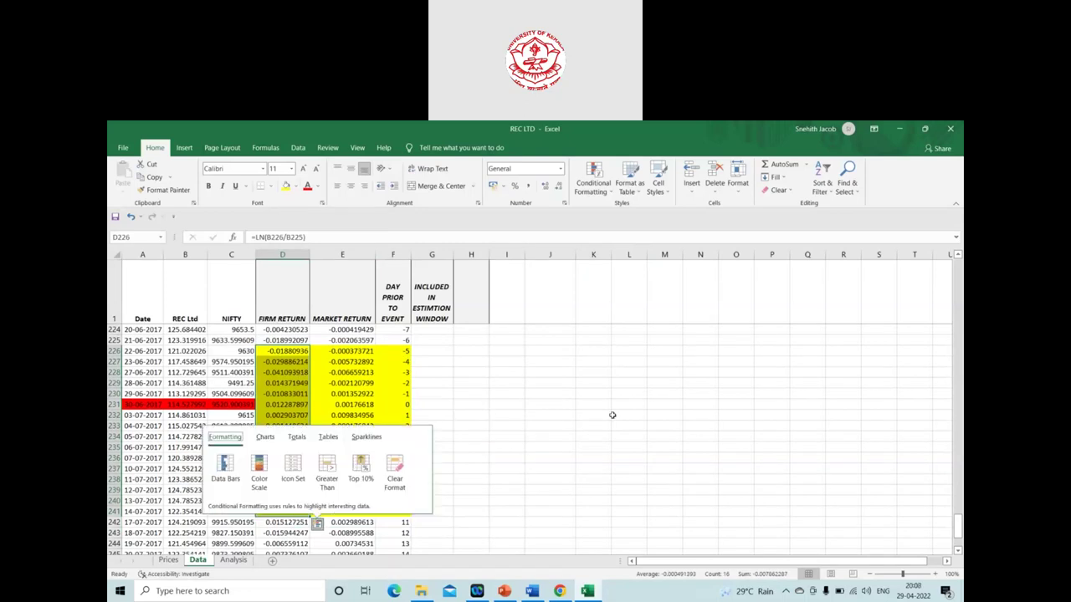
left_click(613, 415)
- Copy the highlighted firm returns D226:D241 from the Data sheet and return to the Analysis sheet
left_click_drag(281, 352, 303, 511)
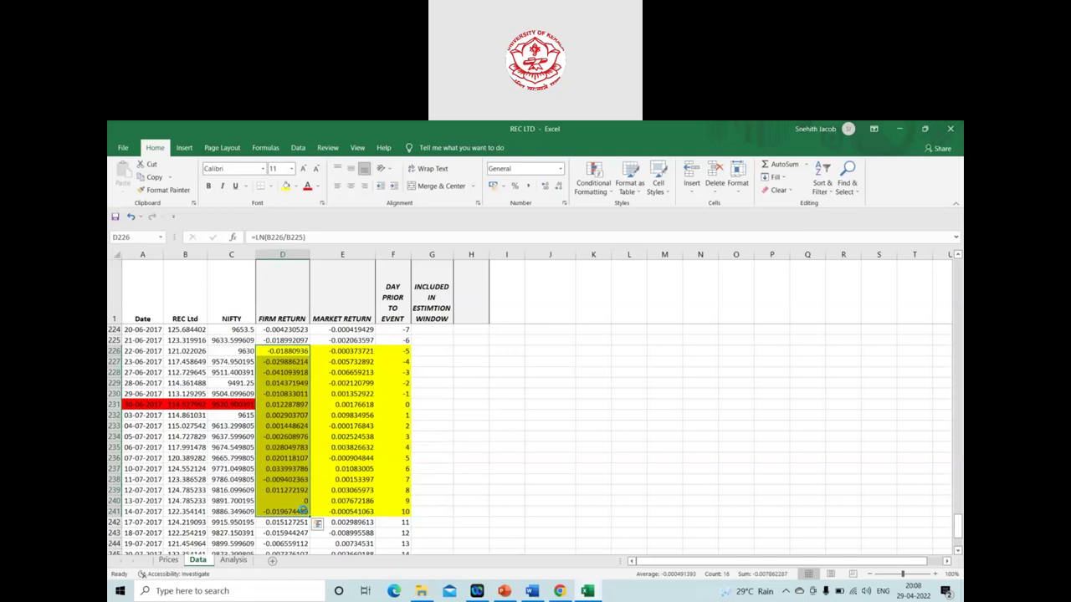
key("ctrl+c")
left_click(232, 560)
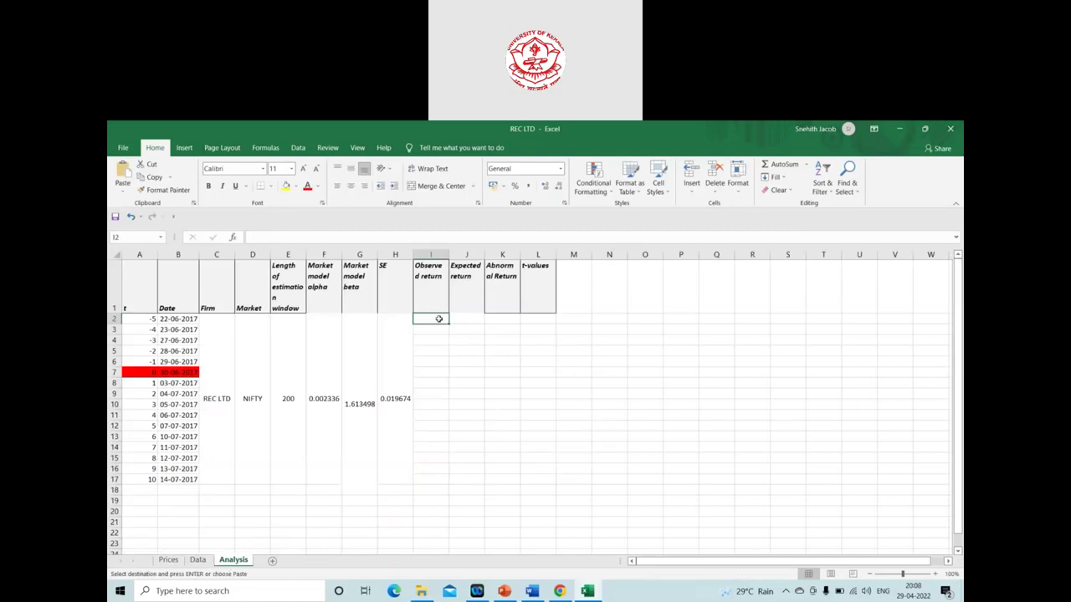
right_click(438, 319)
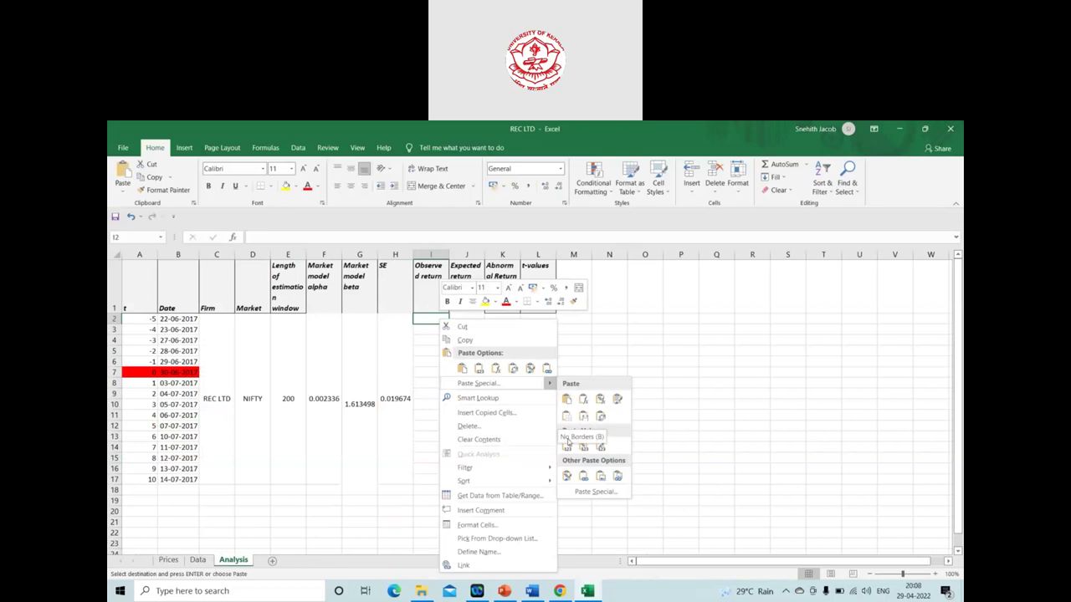
left_click(567, 445)
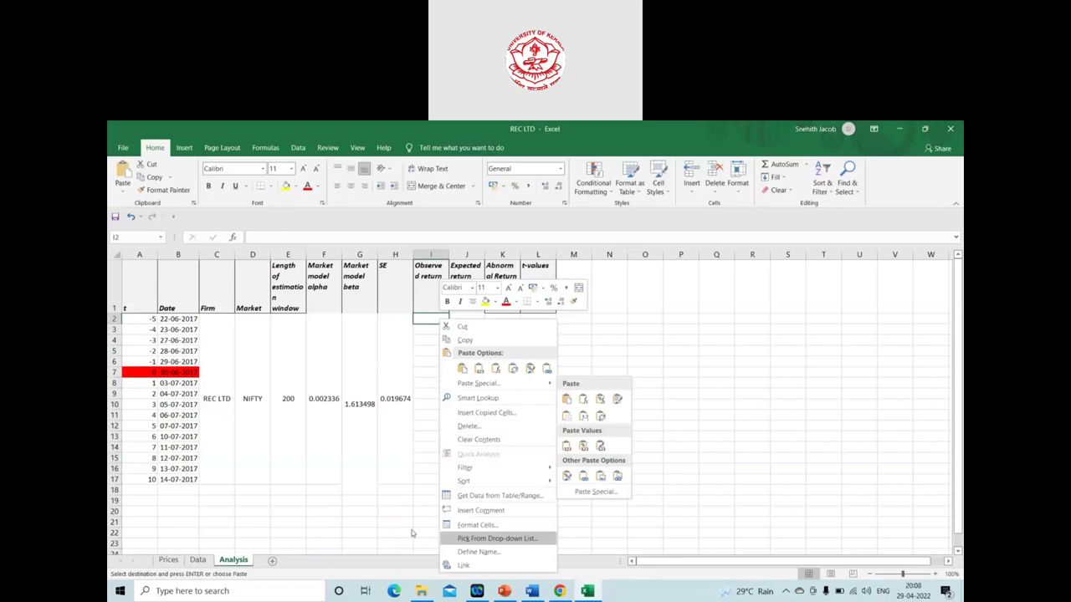
key("Escape")
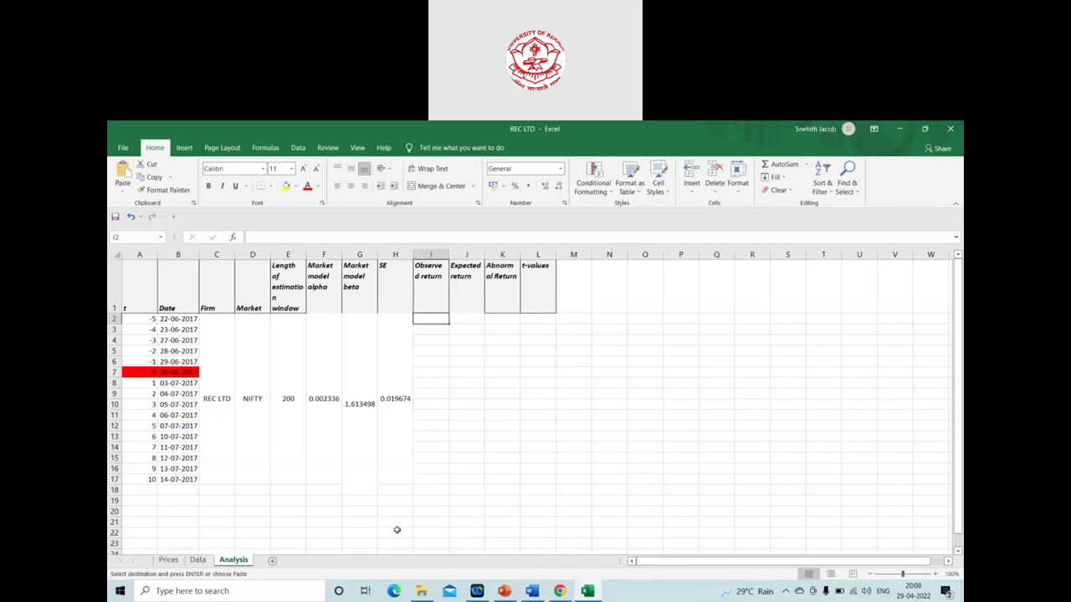
- Paste the copied firm returns as values only into the Observed return column, starting at I2
right_click(425, 318)
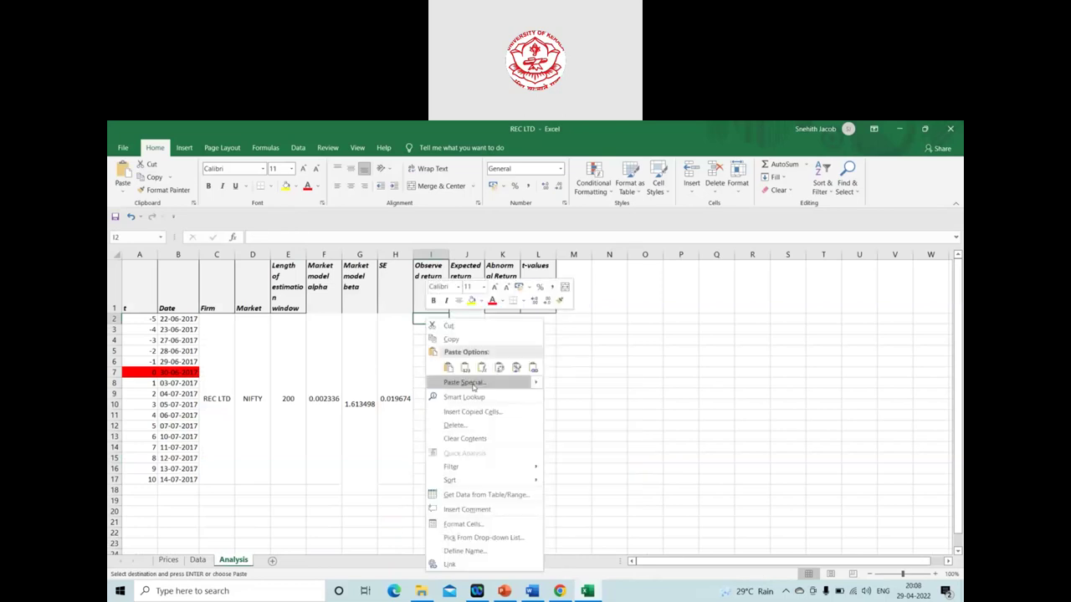
mouse_move(538, 384)
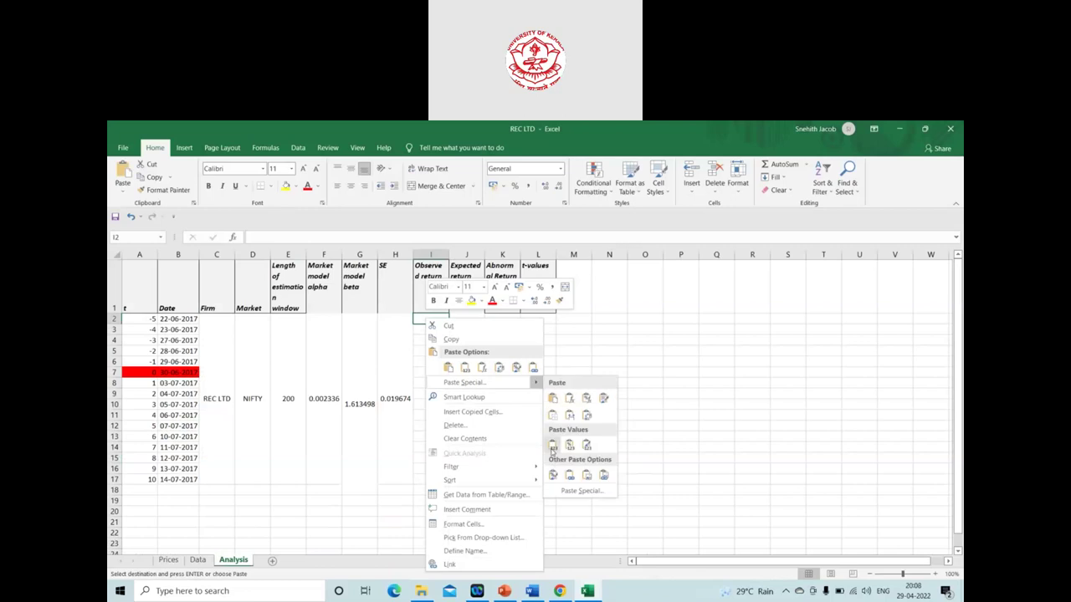
left_click(552, 445)
left_click(655, 360)
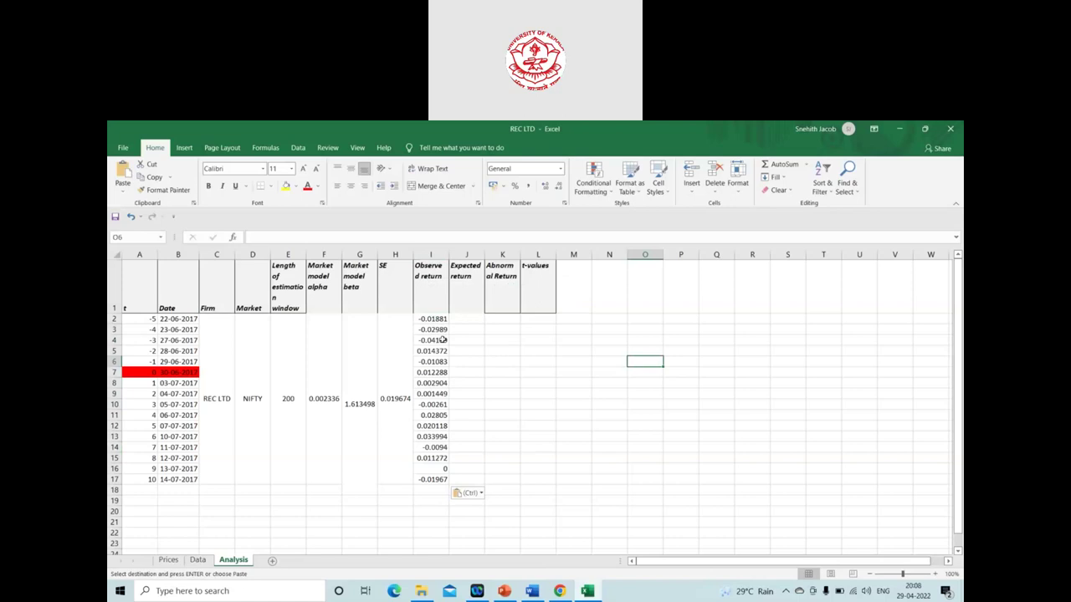
- Switch to the Event Study presentation in PowerPoint to review the expected return formula on slide 6, and return to Excel
left_click(460, 320)
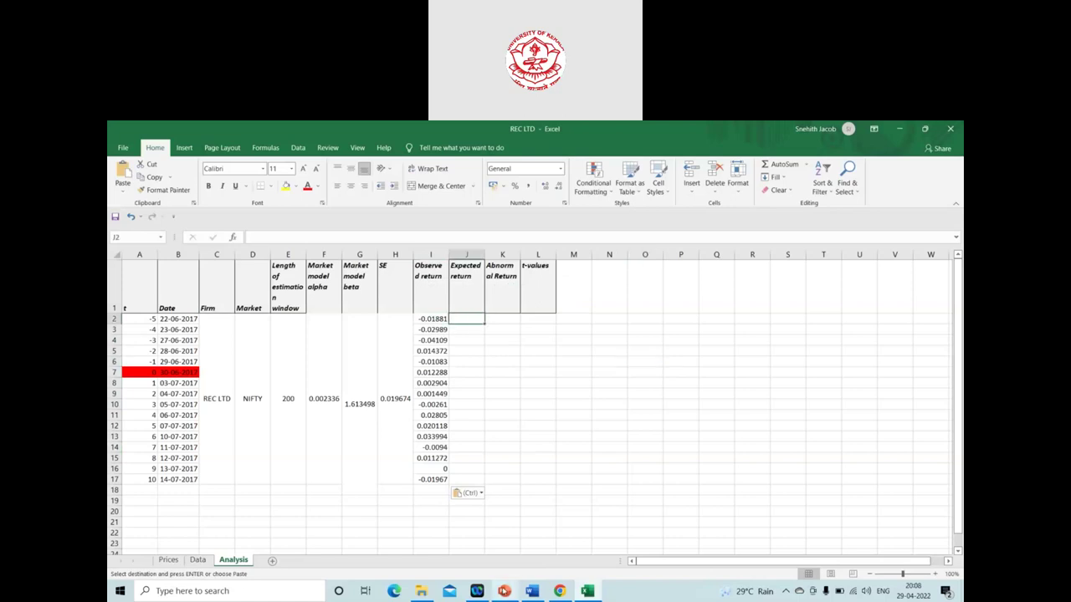
left_click(504, 591)
scroll(619, 352, "up", 1)
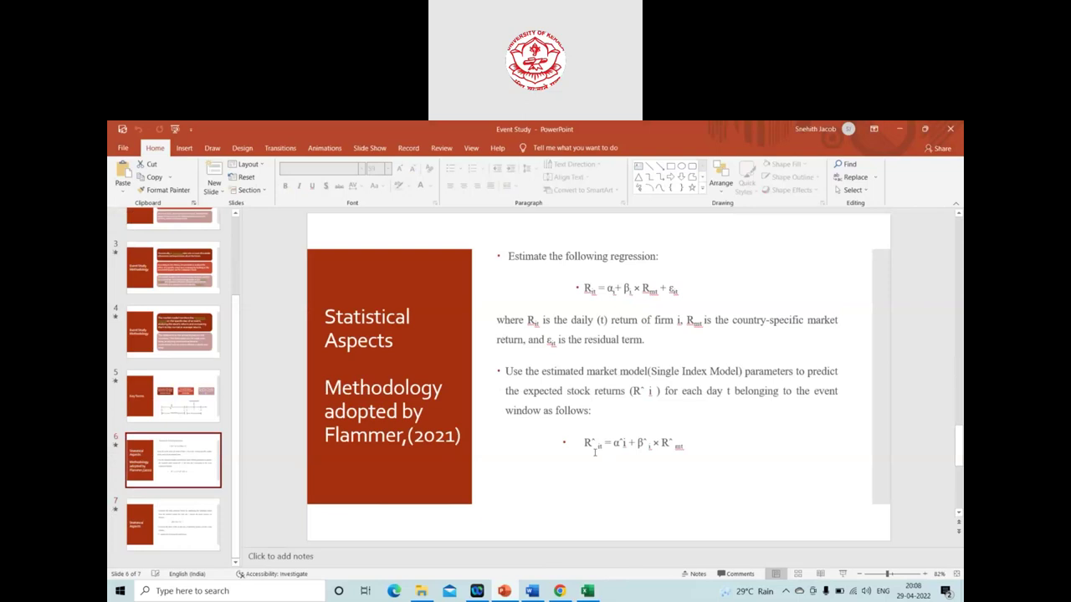
left_click(588, 593)
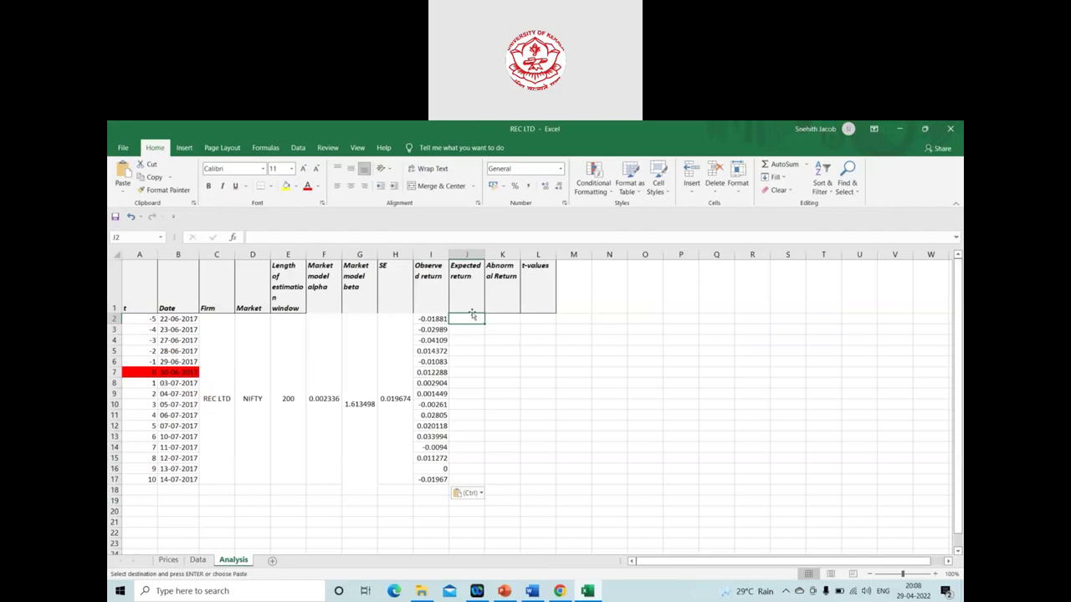
- Calculate the expected return for day -5 in J2 from alpha, beta and the market return with =F2+G2*'Data '!E226
type("=")
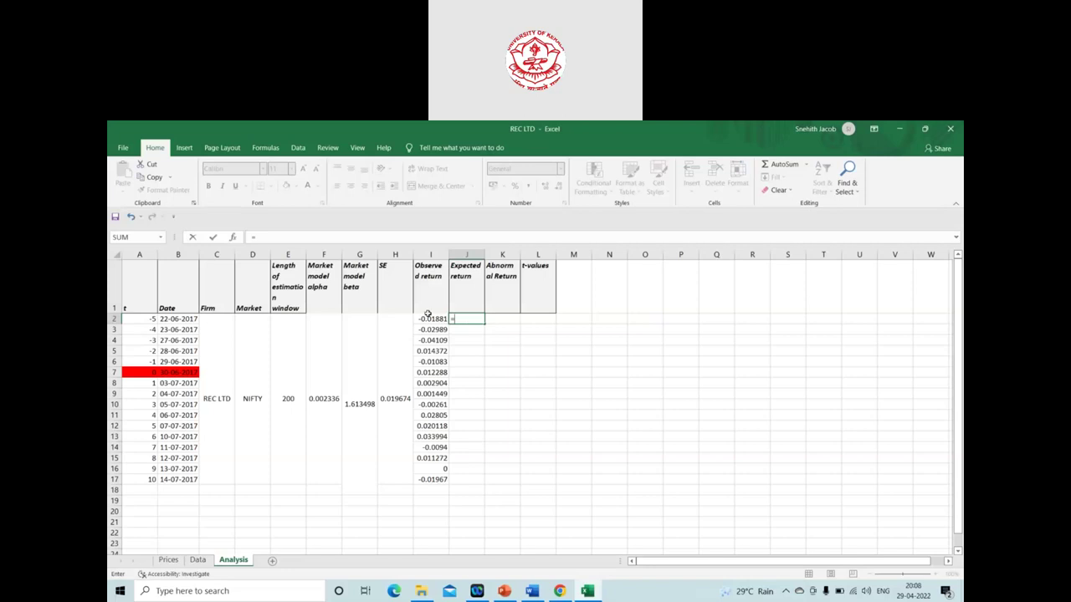
left_click(334, 326)
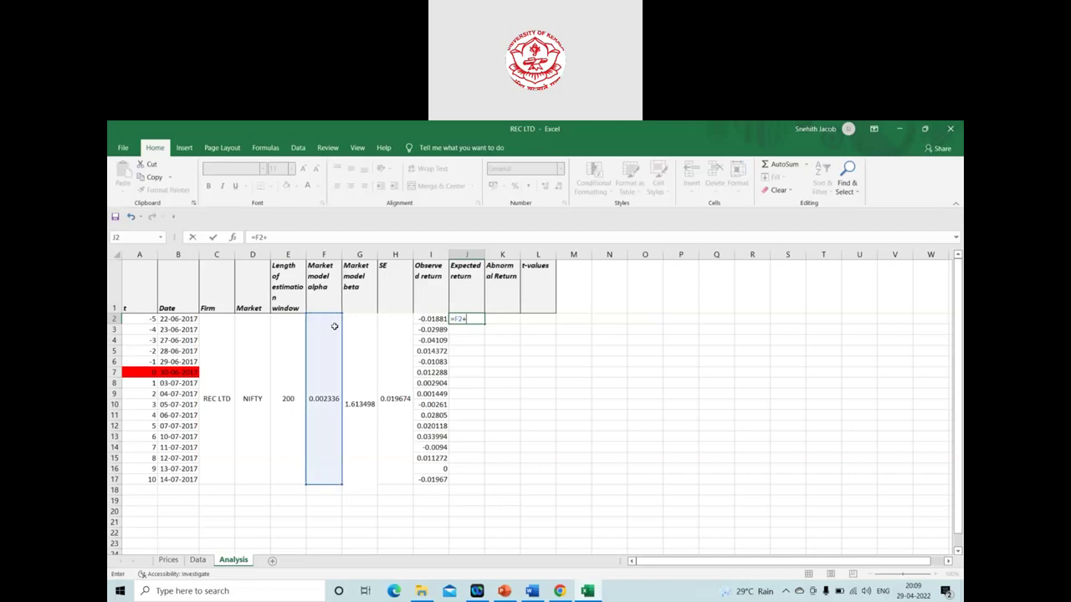
type("+")
left_click(353, 329)
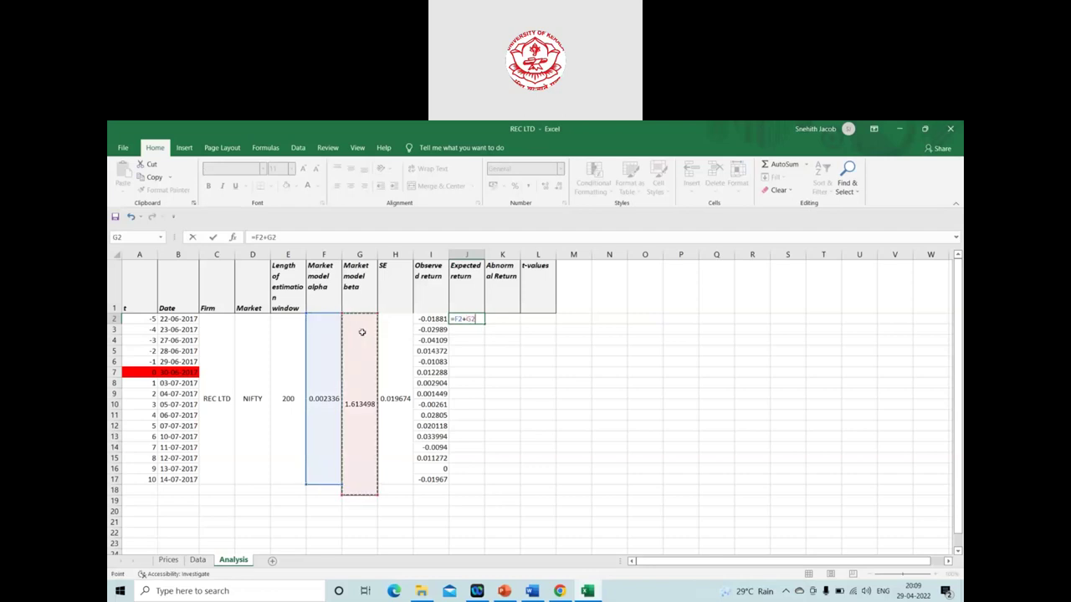
type("*")
left_click(197, 561)
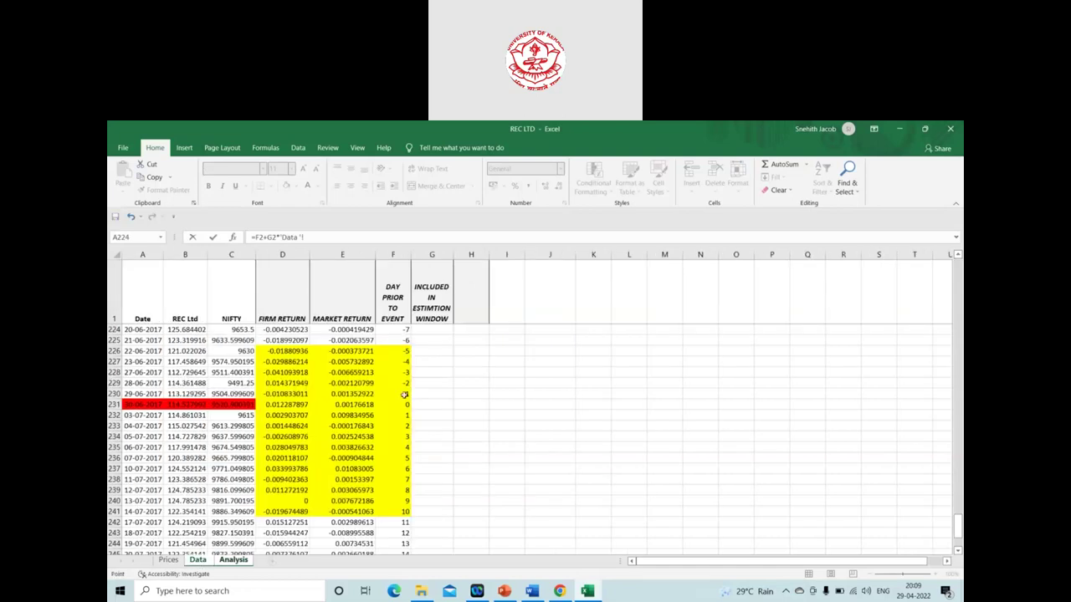
left_click(365, 353)
key("Return")
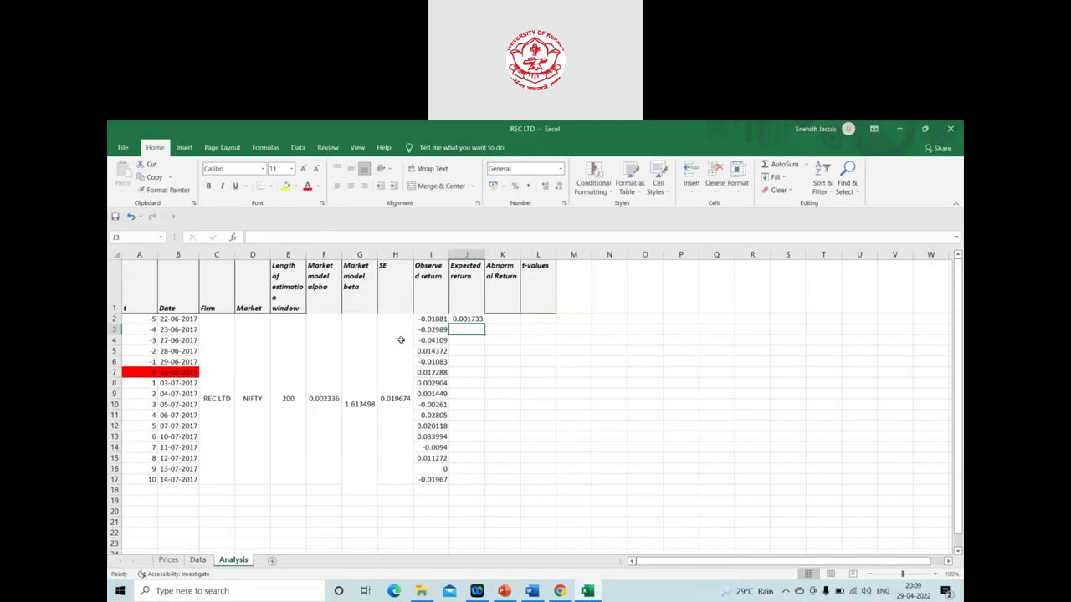
- Make the alpha and beta references in J2 absolute, so the formula reads =$F$2+$G$2*'Data '!E226
left_click(479, 317)
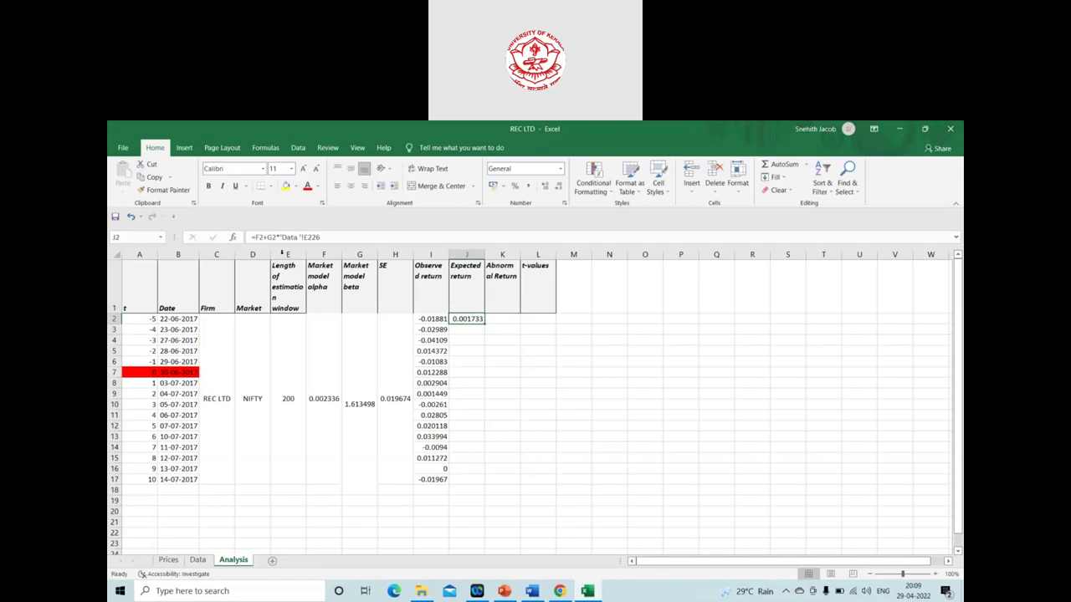
left_click(310, 351)
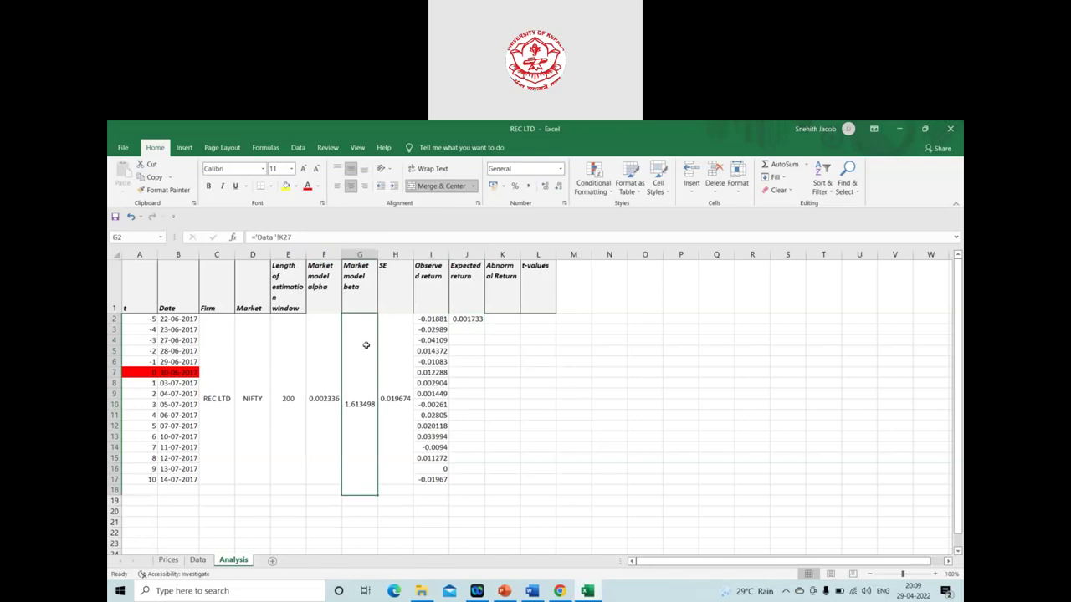
left_click(457, 319)
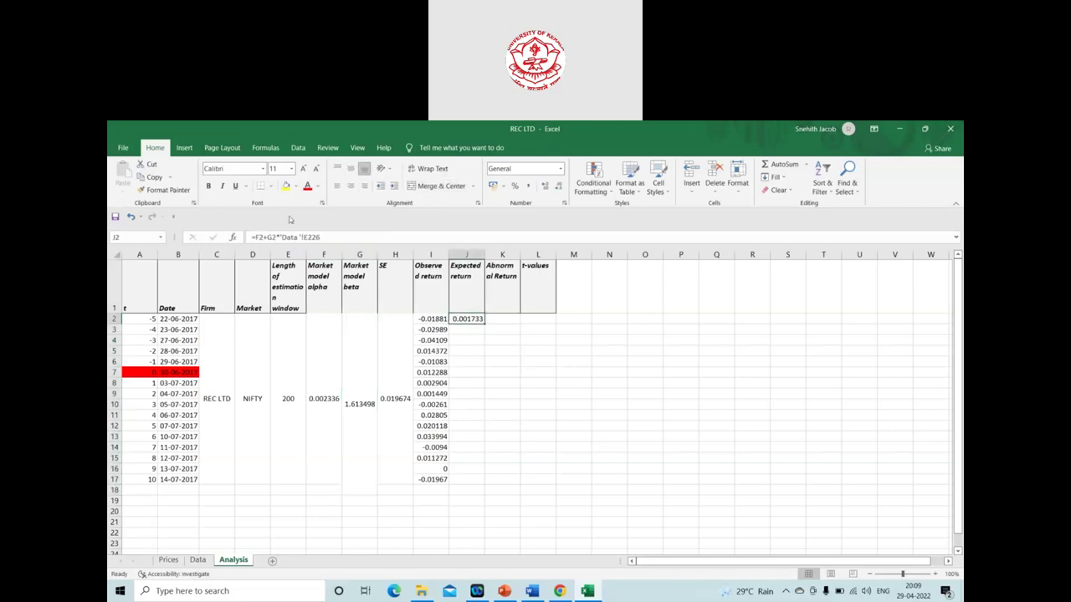
left_click(254, 237)
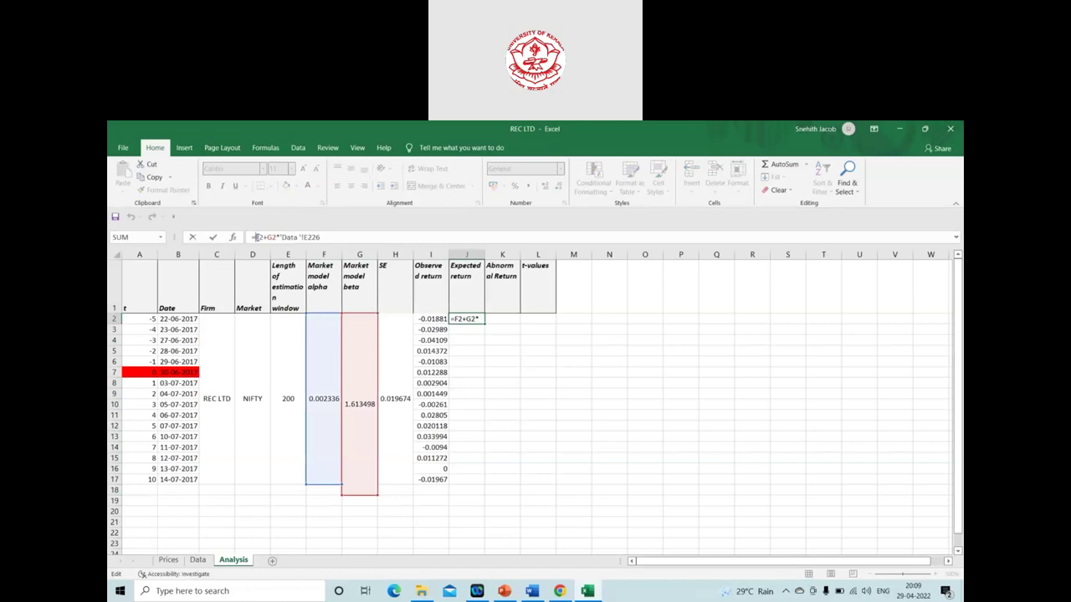
type("$")
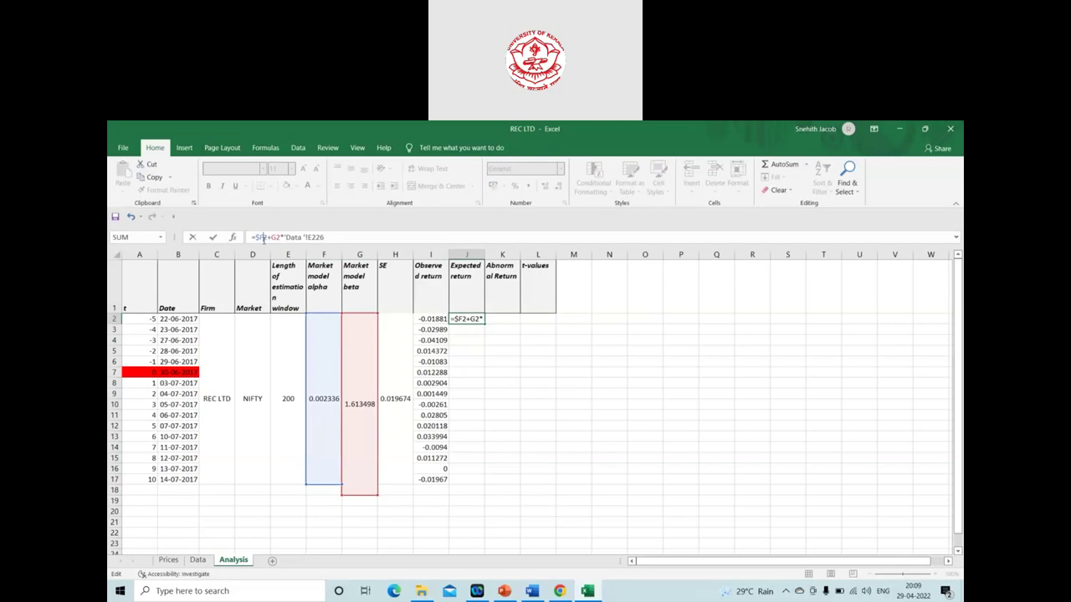
type("$")
left_click(279, 237)
type("$")
left_click(284, 238)
type("$G$")
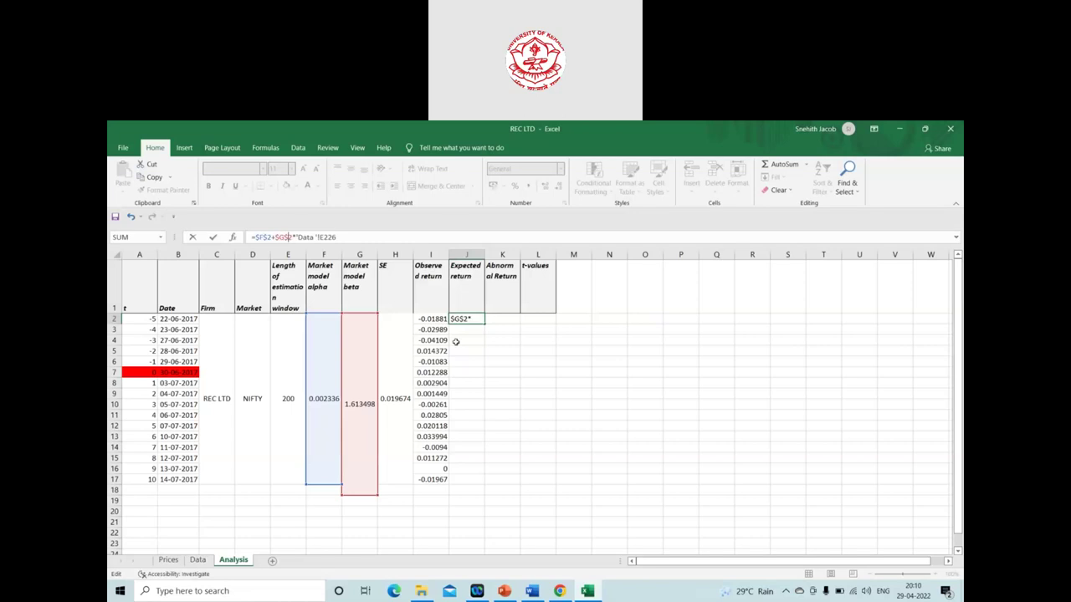
key("Return")
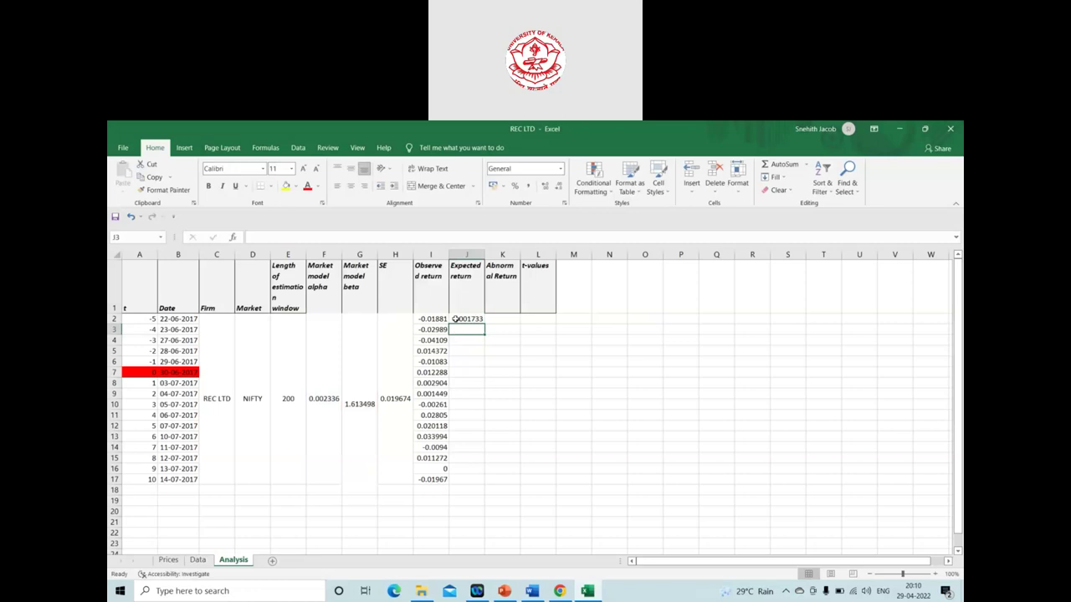
- Fill the expected return formula from J2 down to J17 for the remaining event days
left_click(476, 322)
left_click_drag(484, 324, 466, 485)
left_click(588, 473)
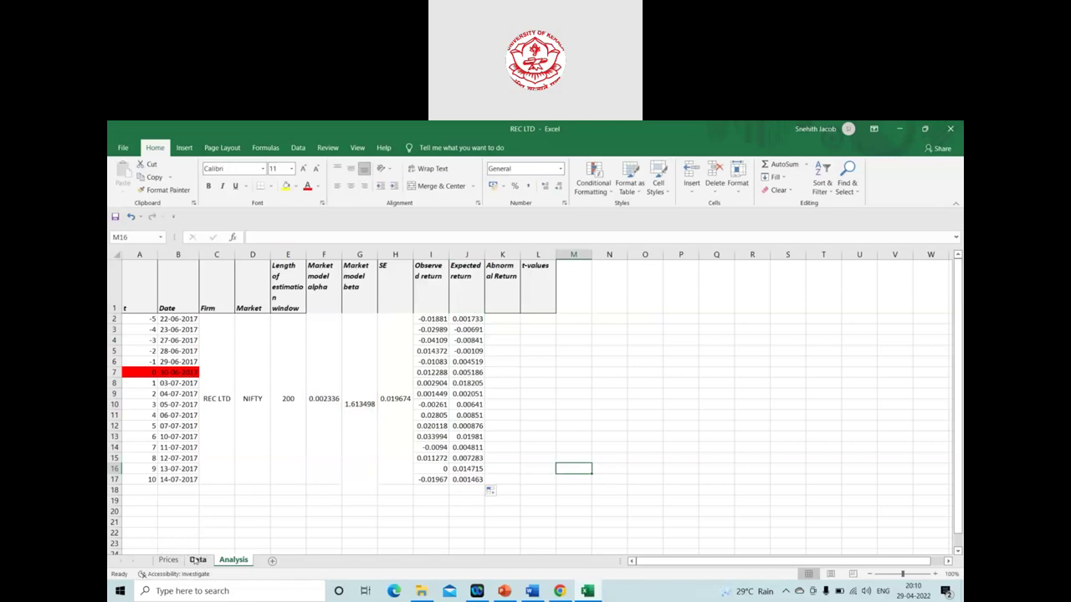
- Switch to PowerPoint to review the abnormal return formula on slide 7, and return to the Excel workbook
left_click(505, 591)
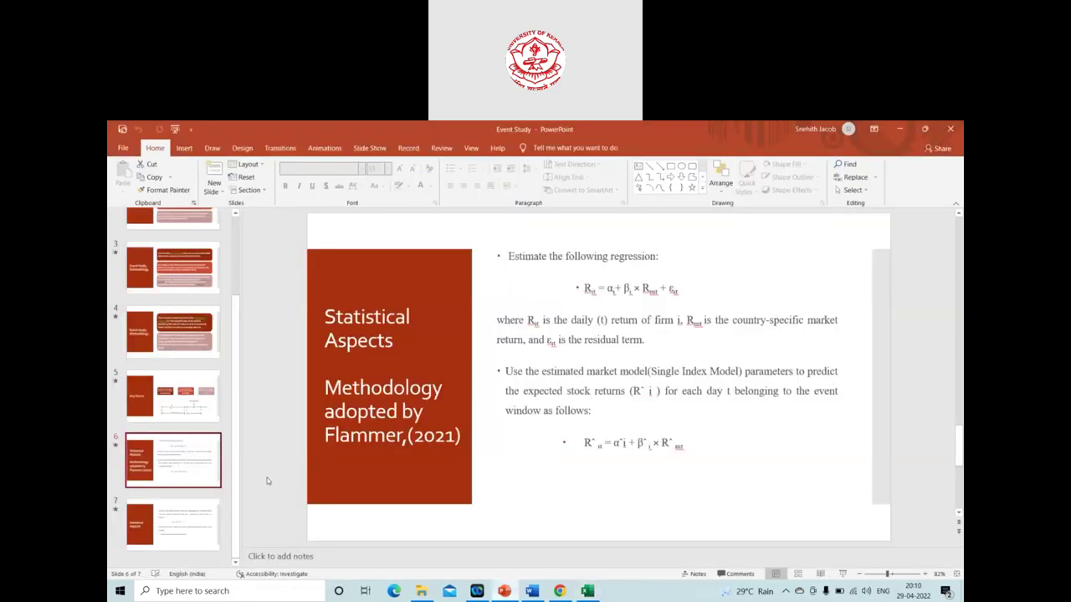
left_click(195, 507)
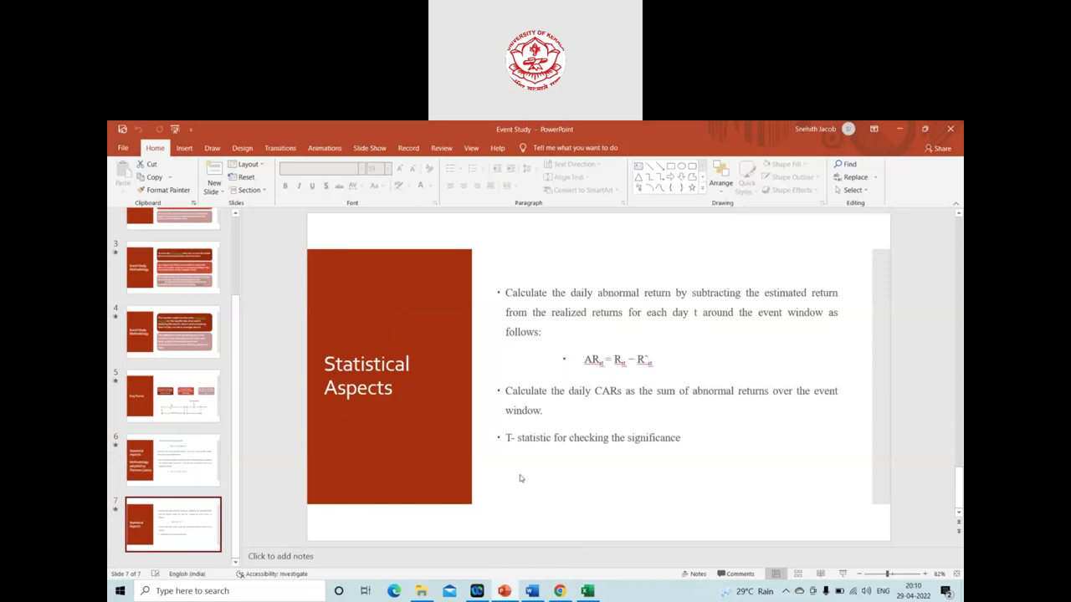
left_click(587, 590)
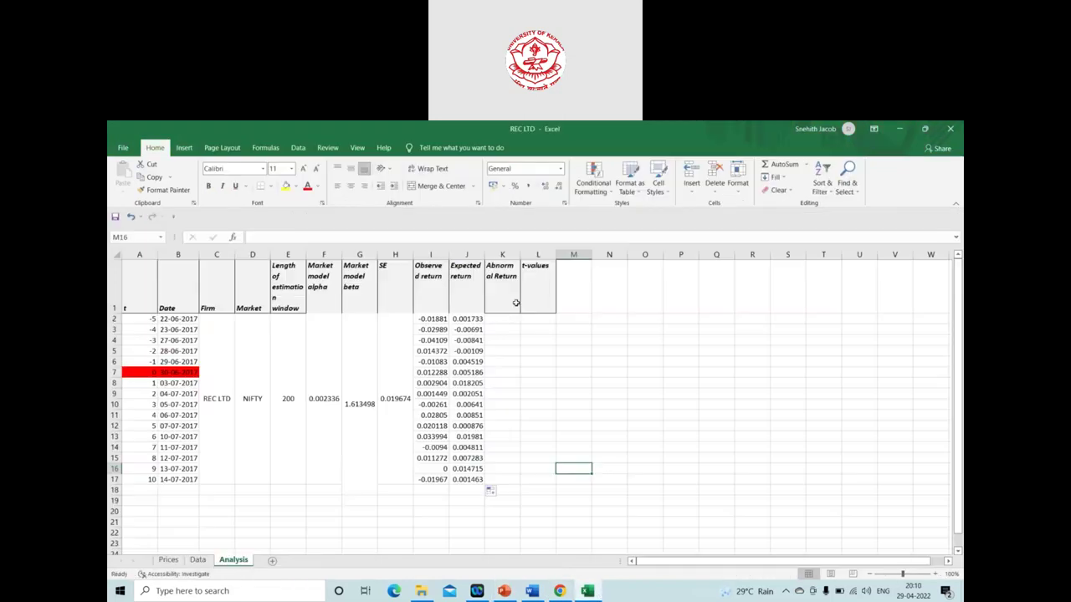
- Calculate the abnormal return in K2 as observed minus expected return, =I2-J2, and fill it down to K17
left_click(506, 319)
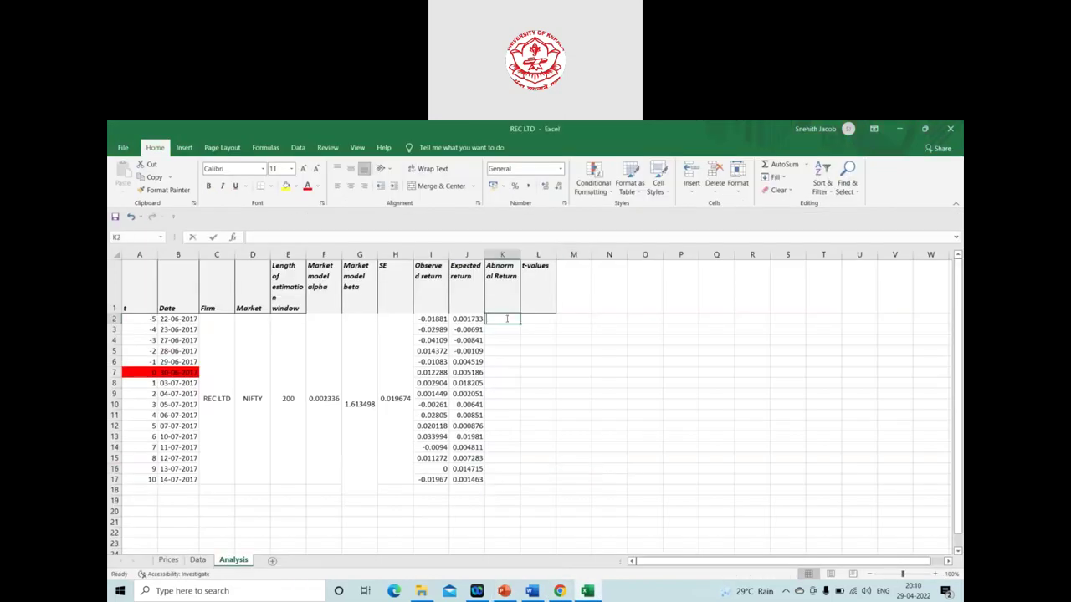
type("=")
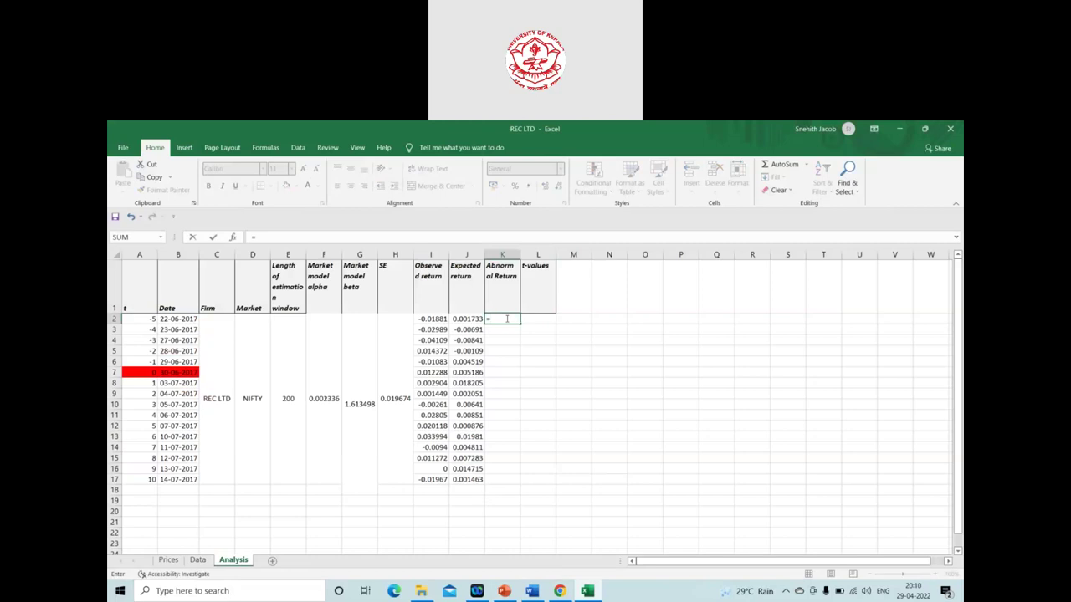
type("i")
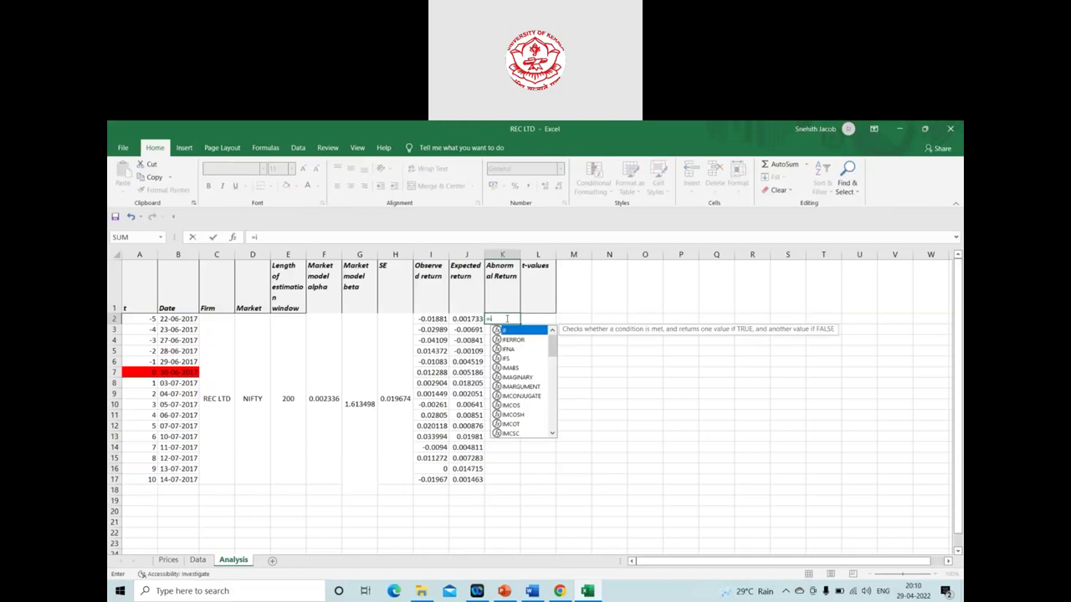
type("2-")
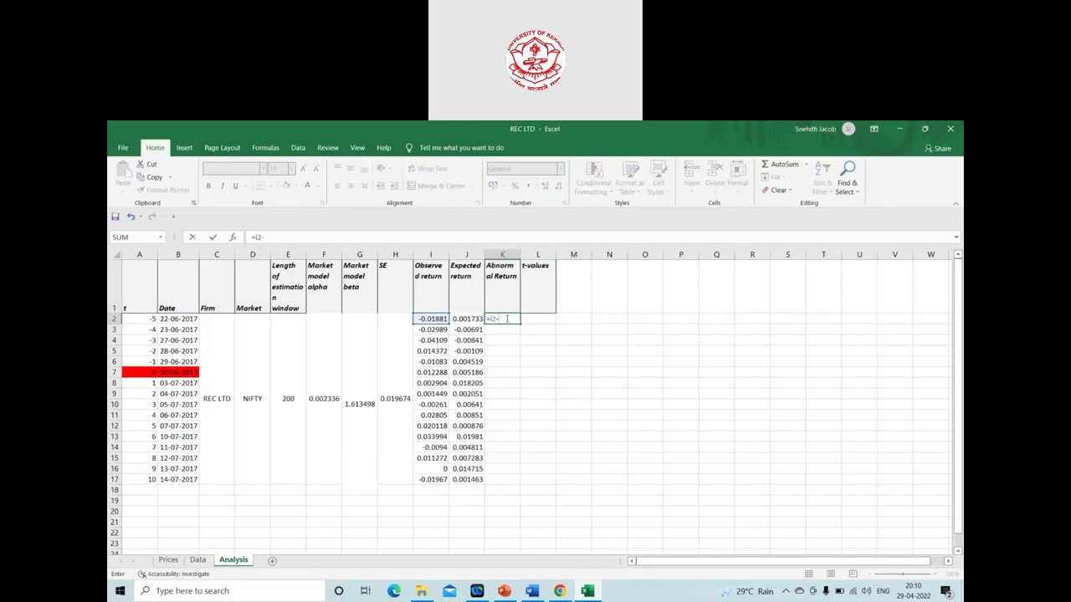
type("j2")
key("Return")
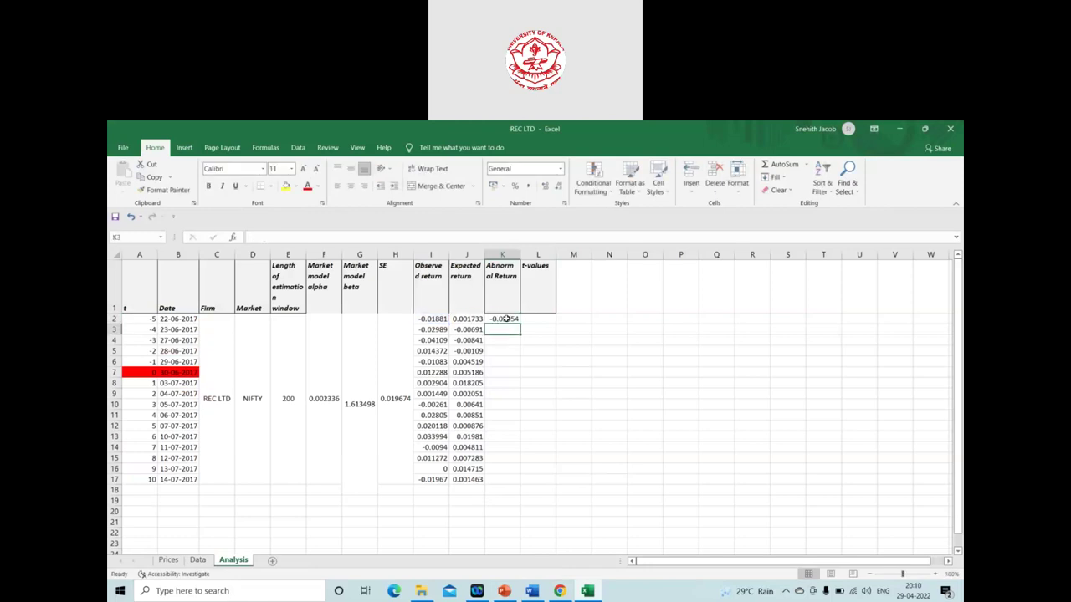
left_click(505, 319)
left_click_drag(519, 323, 512, 484)
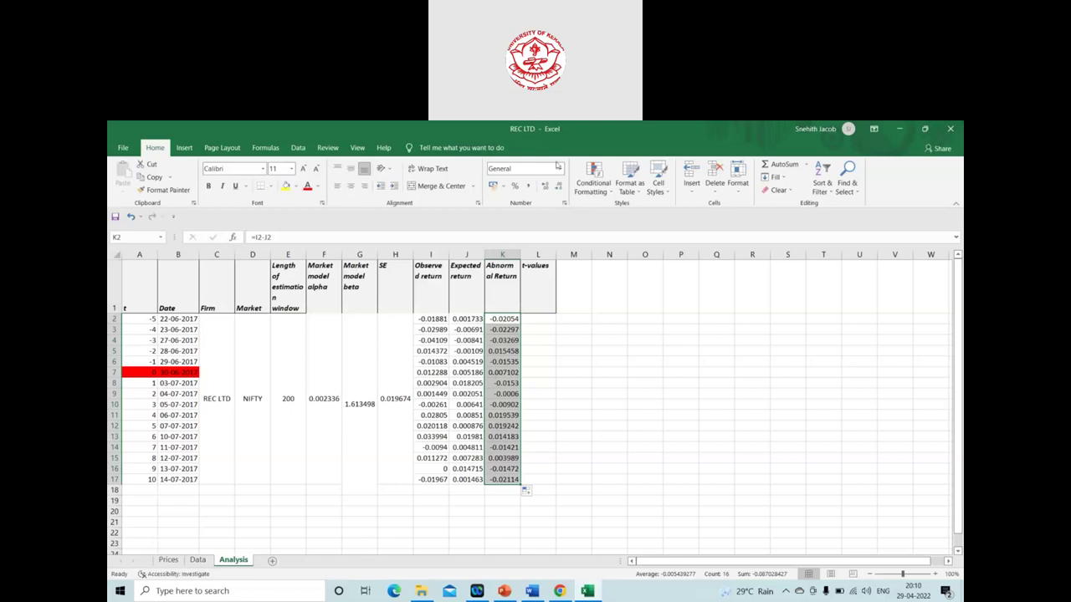
- Insert the recommended scatter chart plotting the abnormal returns in K2:K17 against the event days in A2:A17
left_click(185, 148)
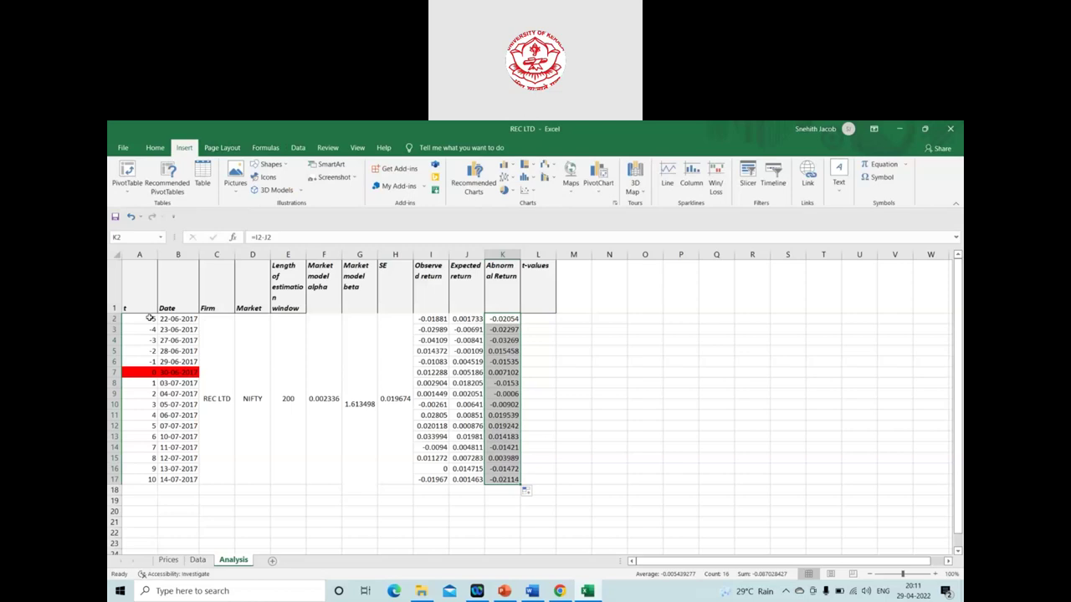
left_click_drag(150, 319, 153, 482)
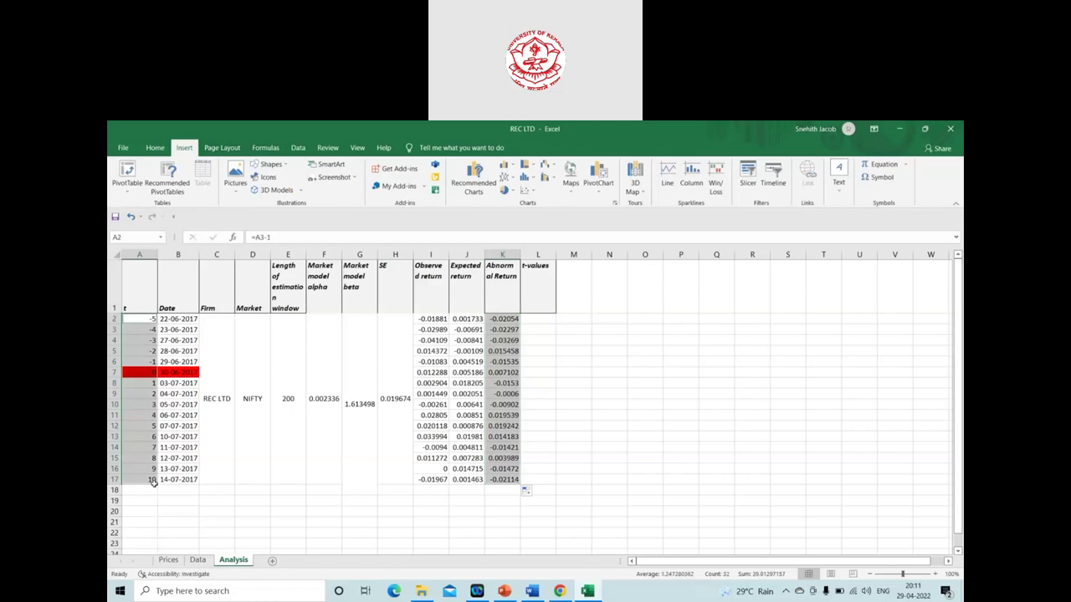
left_click(233, 532)
left_click_drag(142, 324, 147, 481)
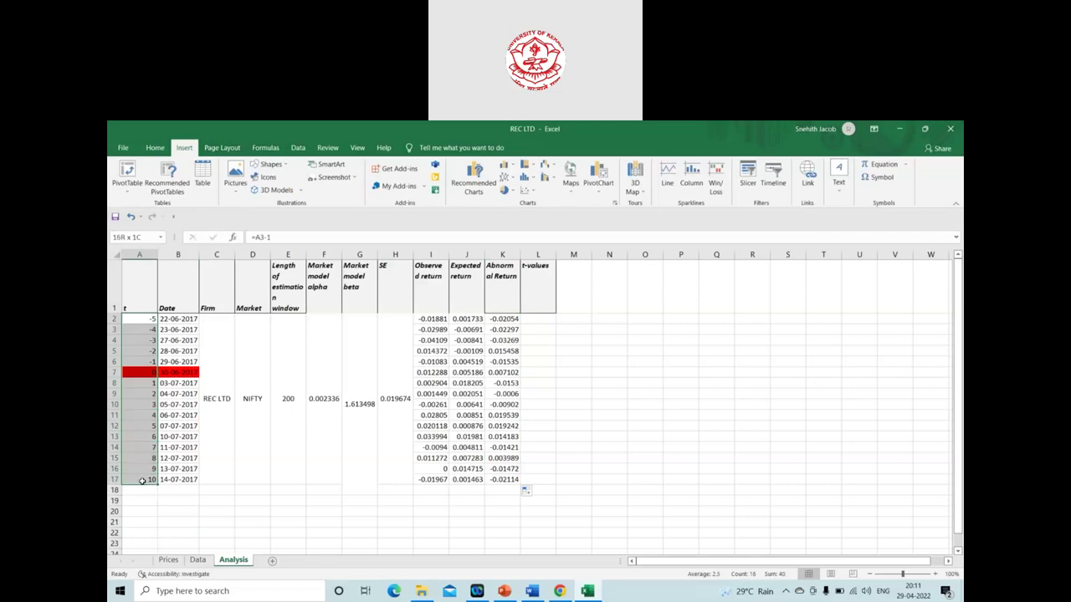
left_click_drag(502, 319, 508, 482)
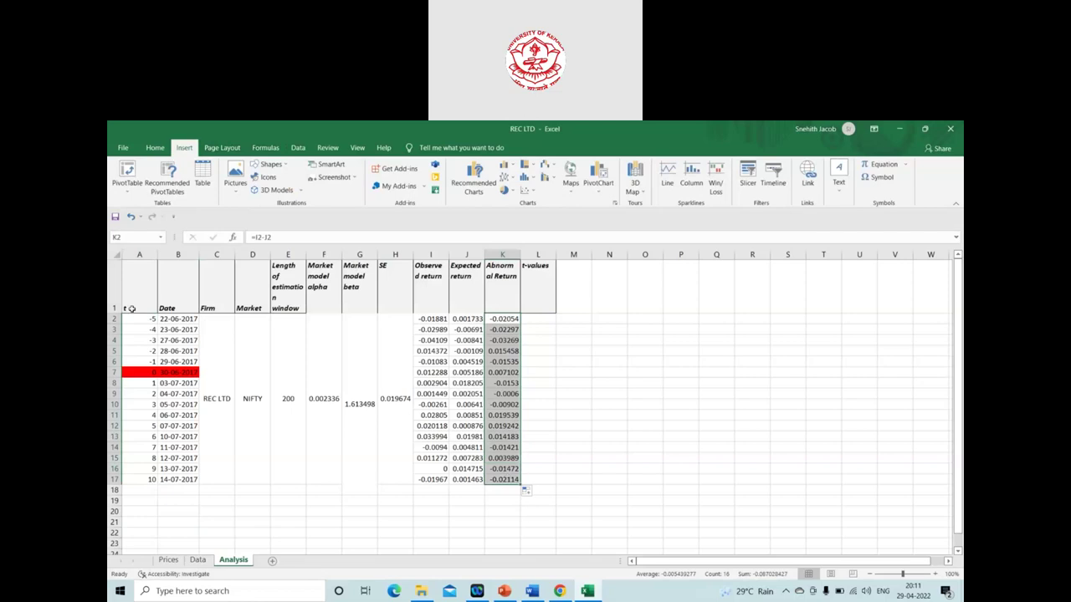
left_click_drag(135, 319, 144, 482, "ctrl")
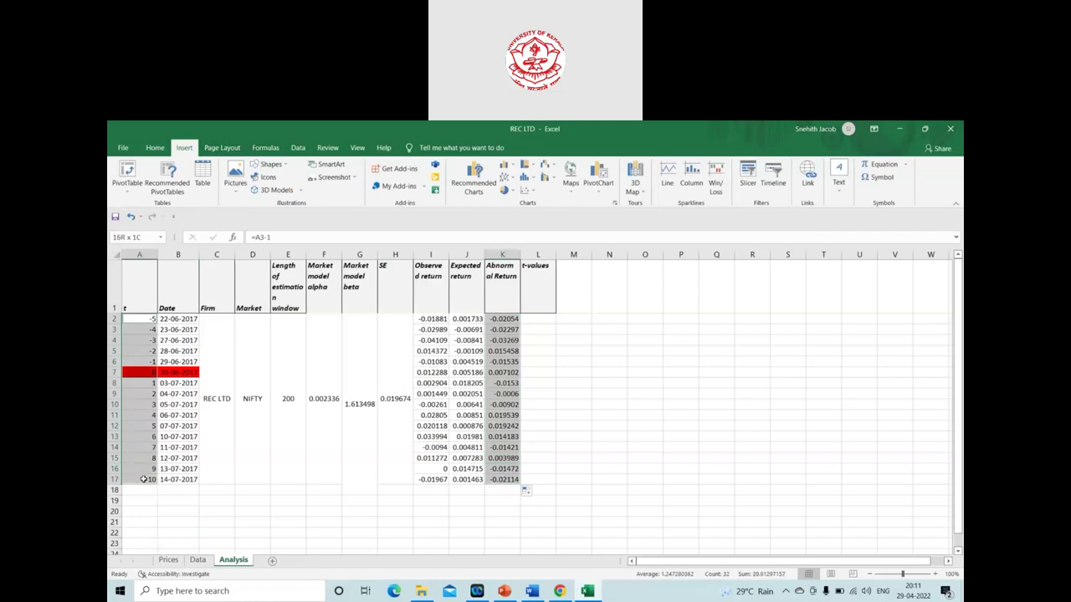
left_click(457, 188)
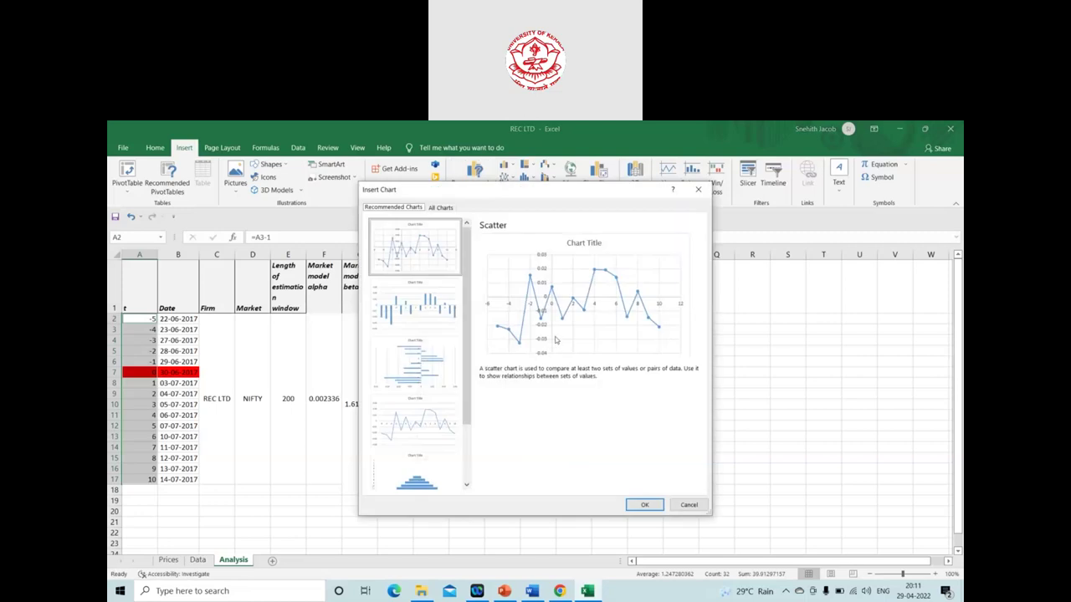
left_click(642, 507)
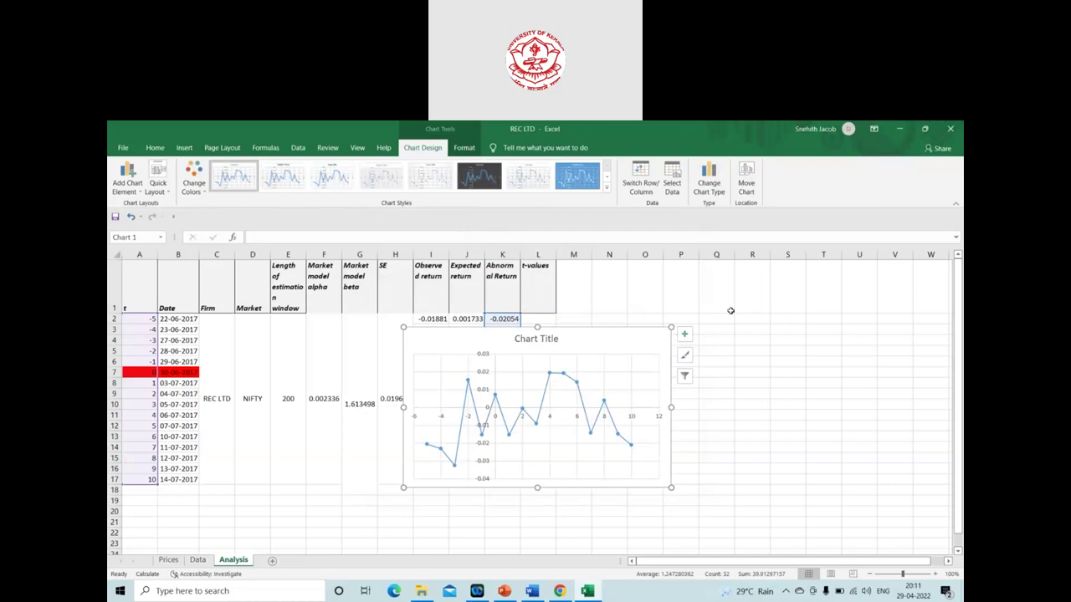
- Move the chart off the data into the empty cells beside the t-values column
left_click_drag(590, 328, 824, 322)
double_click(784, 332)
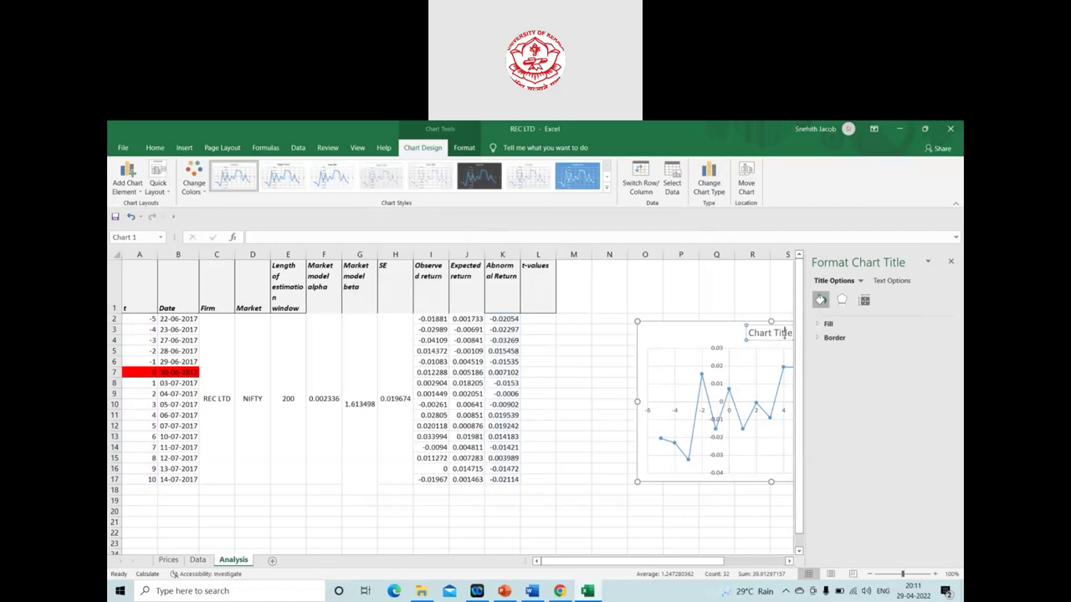
left_click_drag(642, 320, 599, 314)
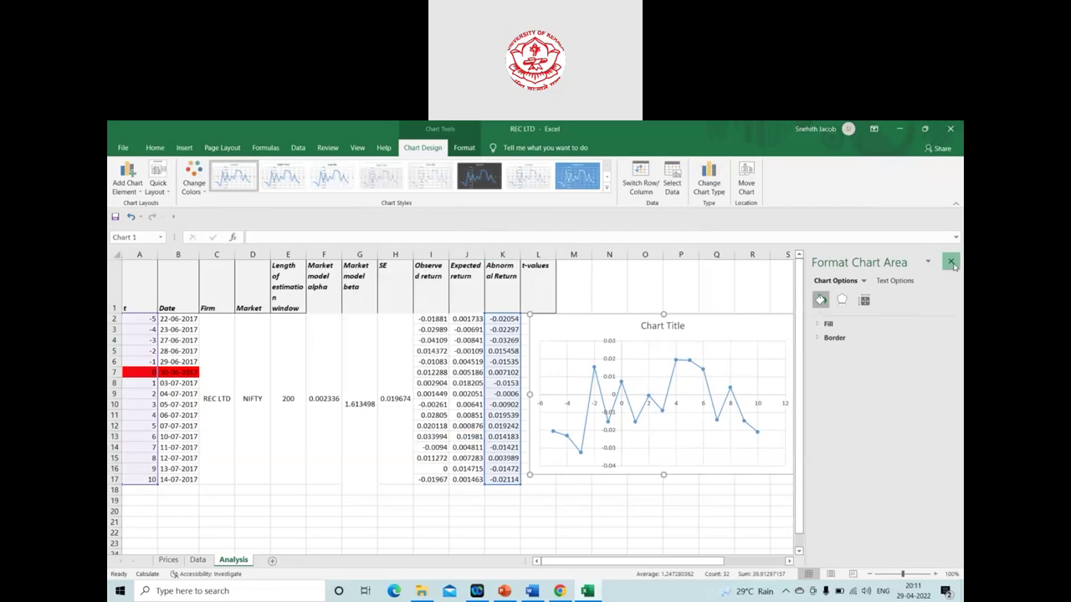
left_click(951, 263)
- Title the chart "Abnormal Returns" and move it farther from the t-values column, across columns N to U
double_click(684, 325)
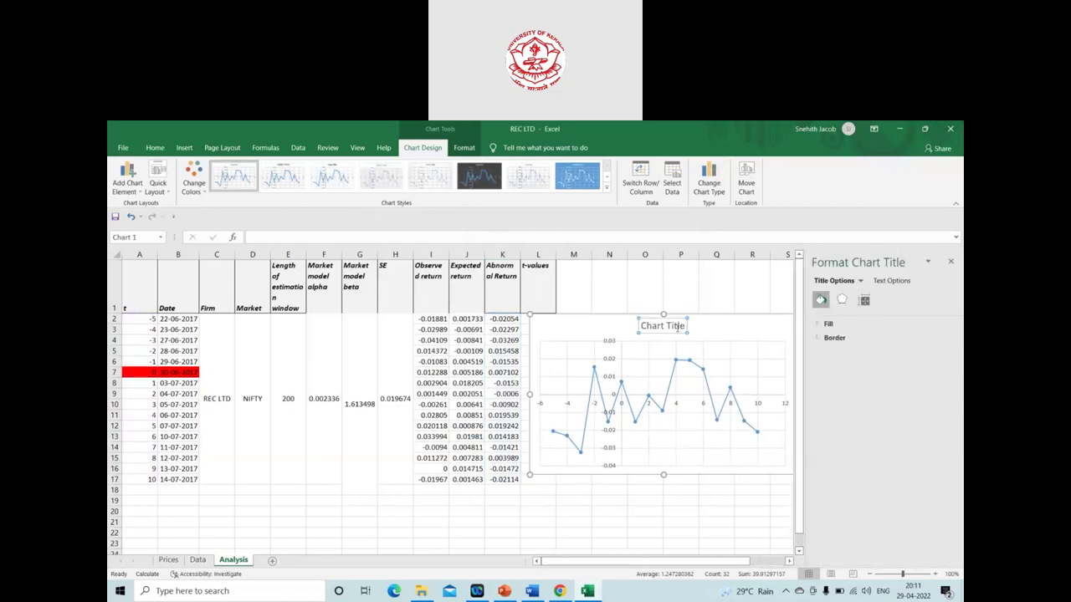
double_click(676, 327)
key("BackSpace")
key("BackSpace")
key("BackSpace")
key("BackSpace")
key("BackSpace")
key("BackSpace")
key("BackSpace")
type("A")
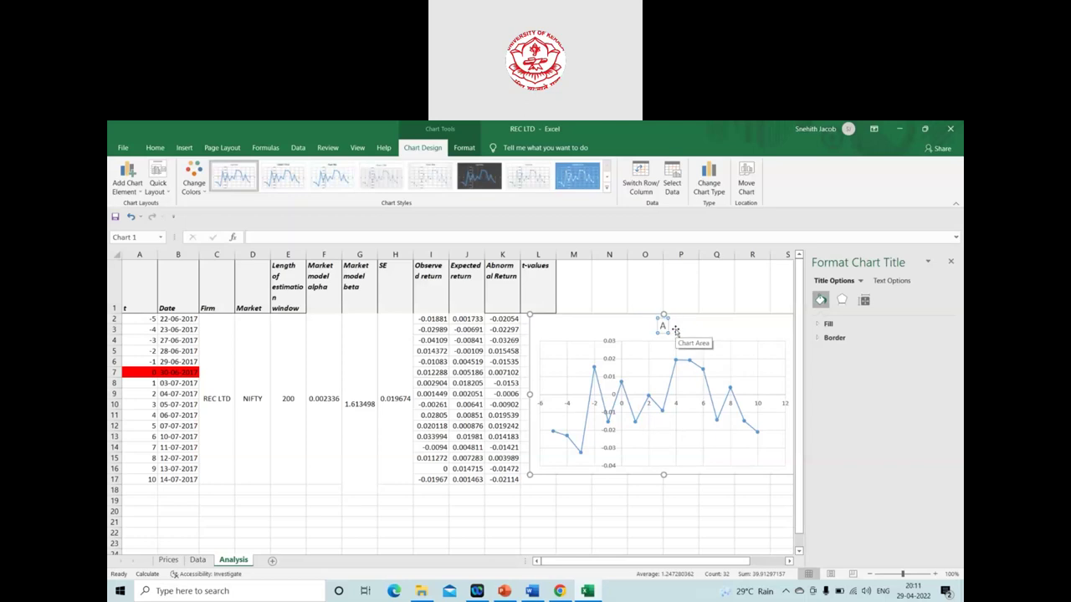
type("bnormal Returns")
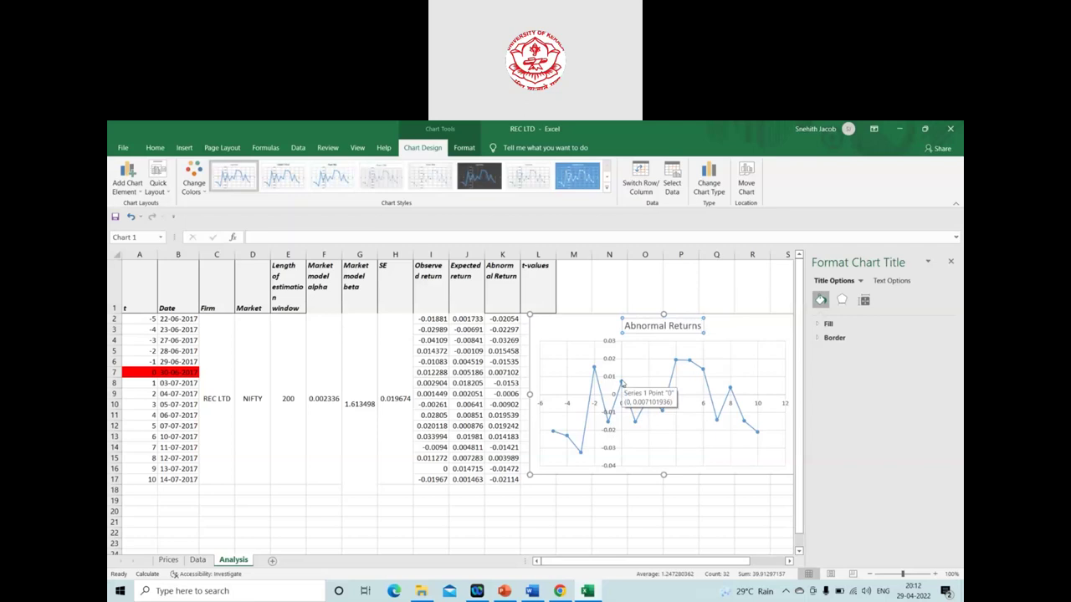
left_click(950, 262)
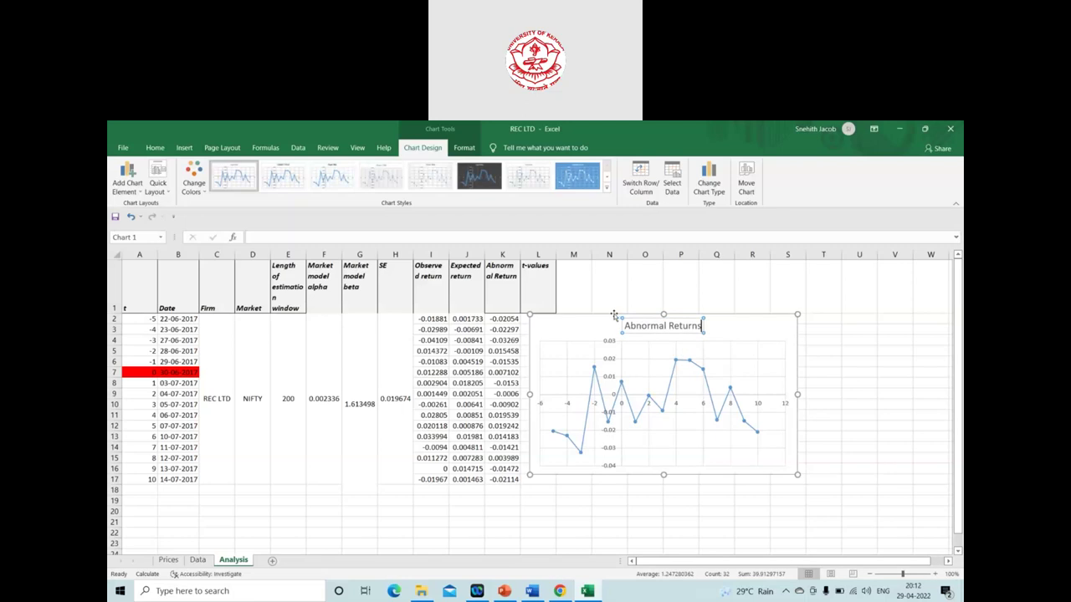
left_click_drag(613, 315, 704, 314)
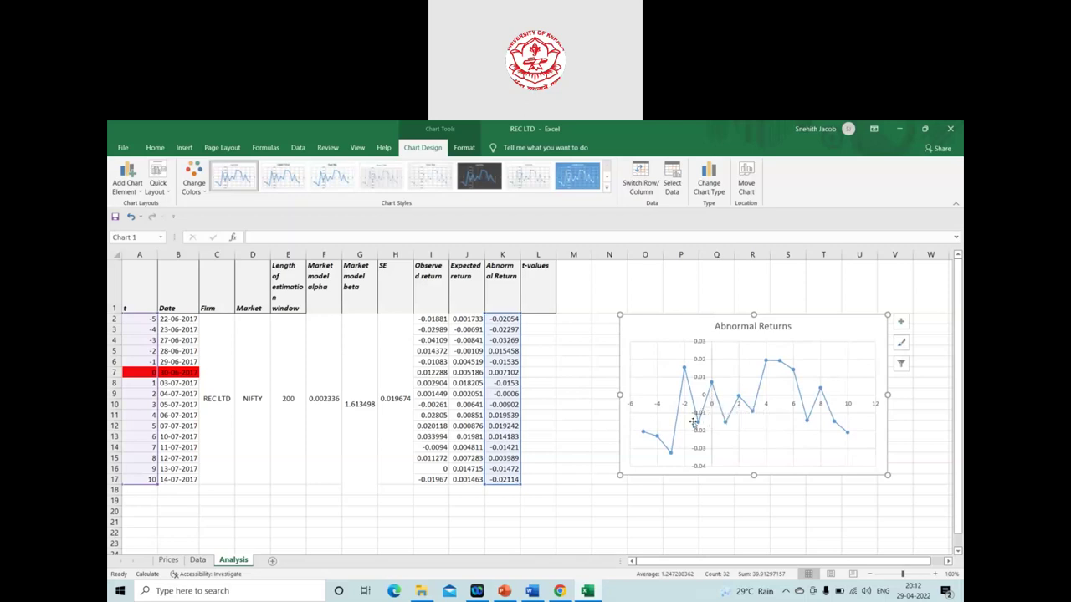
mouse_move(698, 422)
- Calculate the t-value in L2 as abnormal return divided by standard error, =K2/H2
left_click(534, 318)
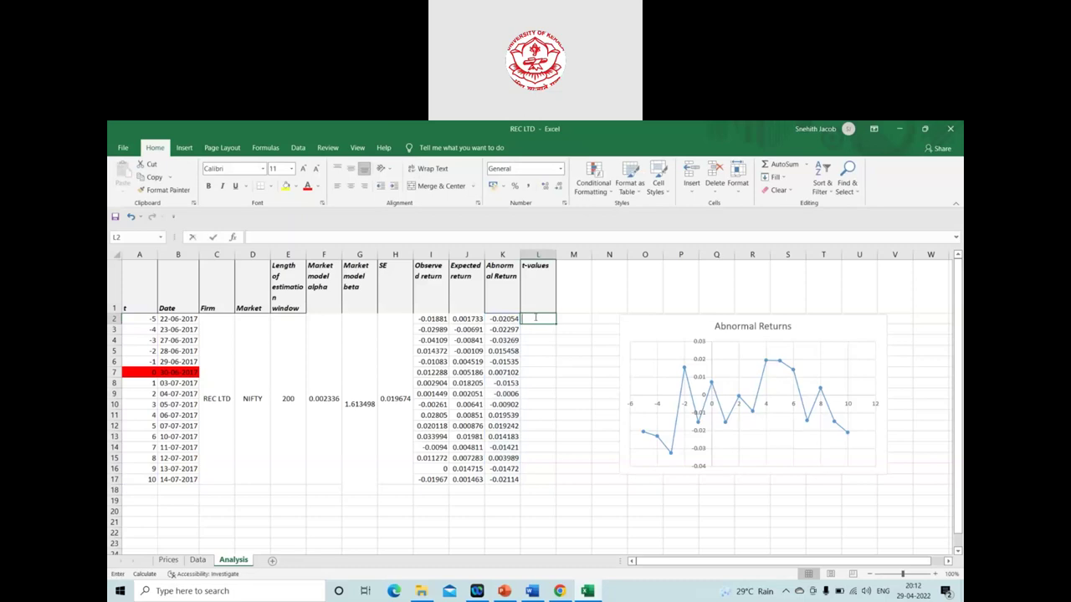
type("=")
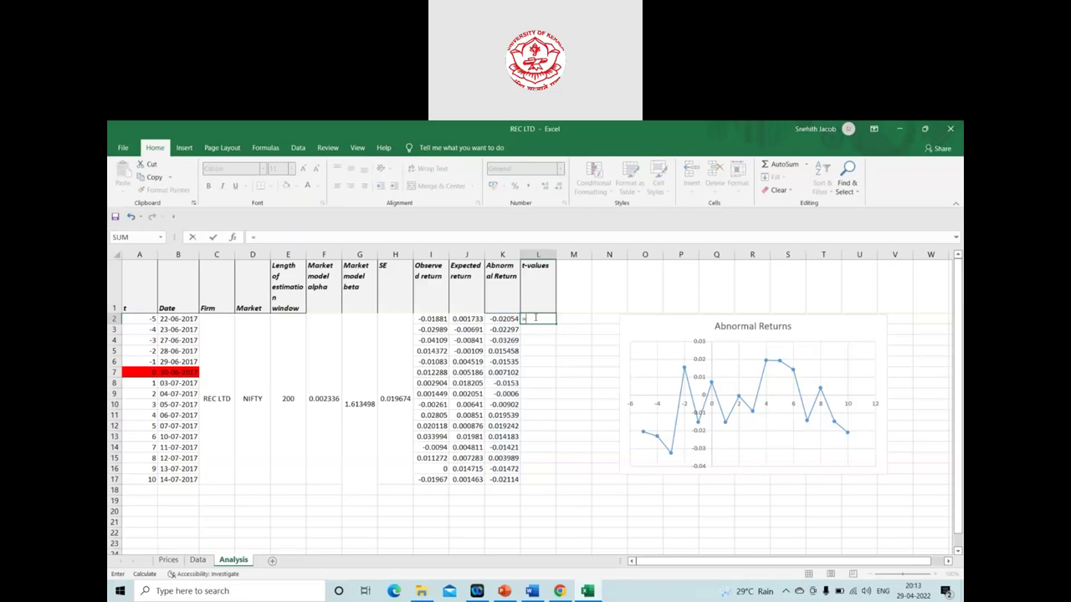
type("k2/")
left_click(385, 367)
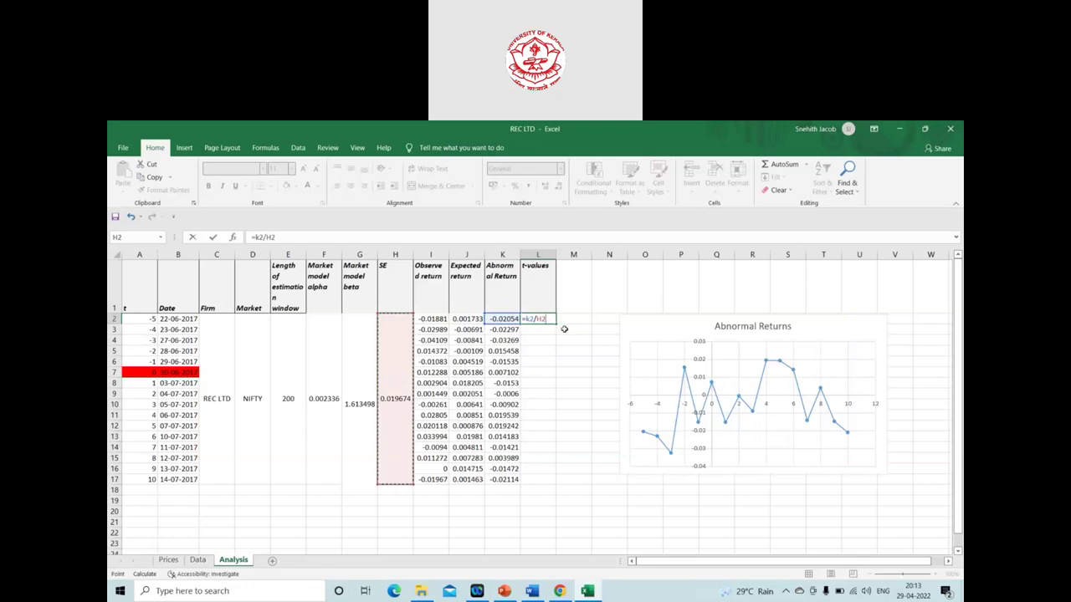
key("Return")
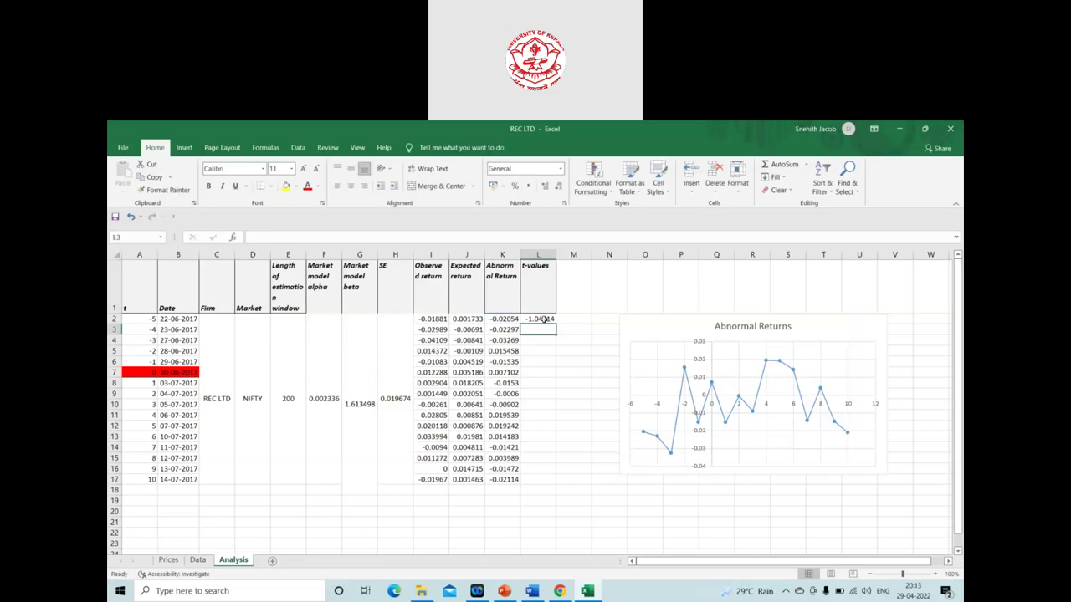
- Try to fill the t-value formula from L2 down to L17, and undo the fill
left_click(544, 319)
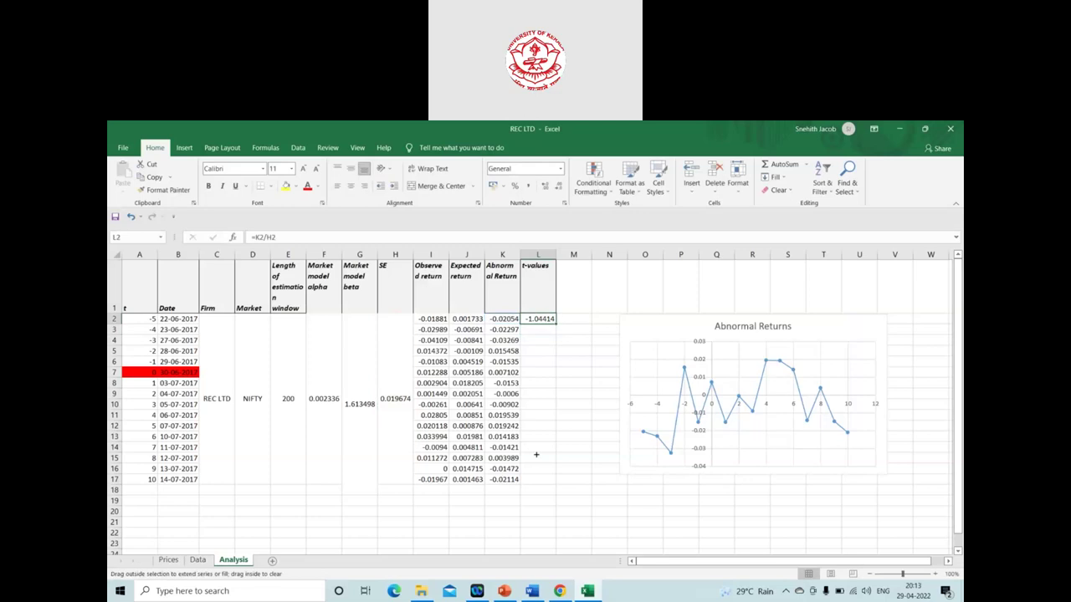
left_click_drag(554, 322, 550, 489)
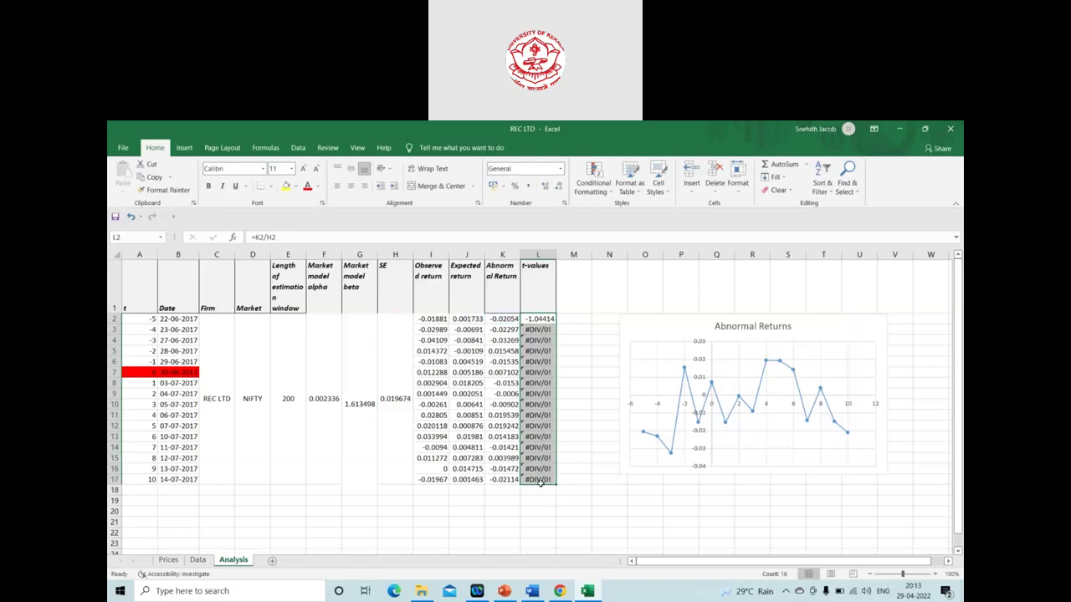
key("ctrl+z")
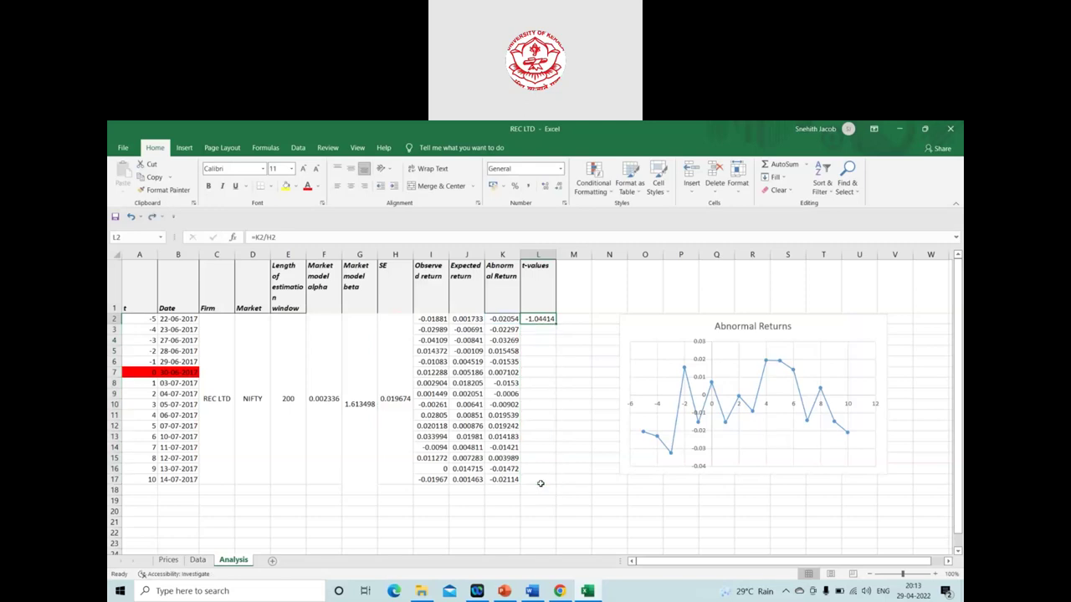
- Make the standard error reference in L2 absolute, so the formula reads =K2/$H$2, and fill it down to L17
left_click(267, 238)
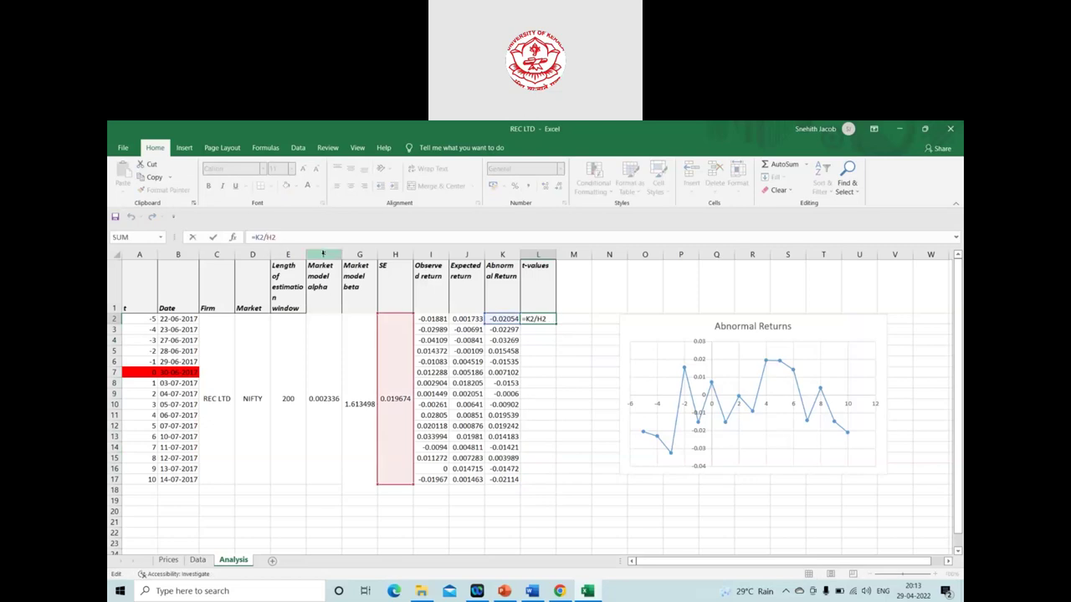
type("$H$")
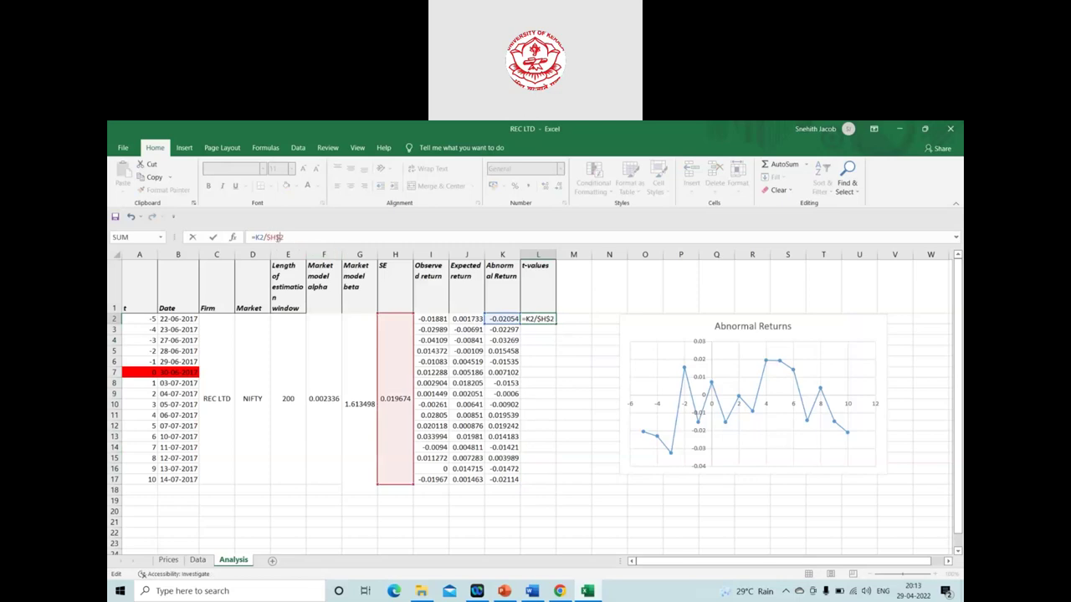
key("Return")
left_click(550, 320)
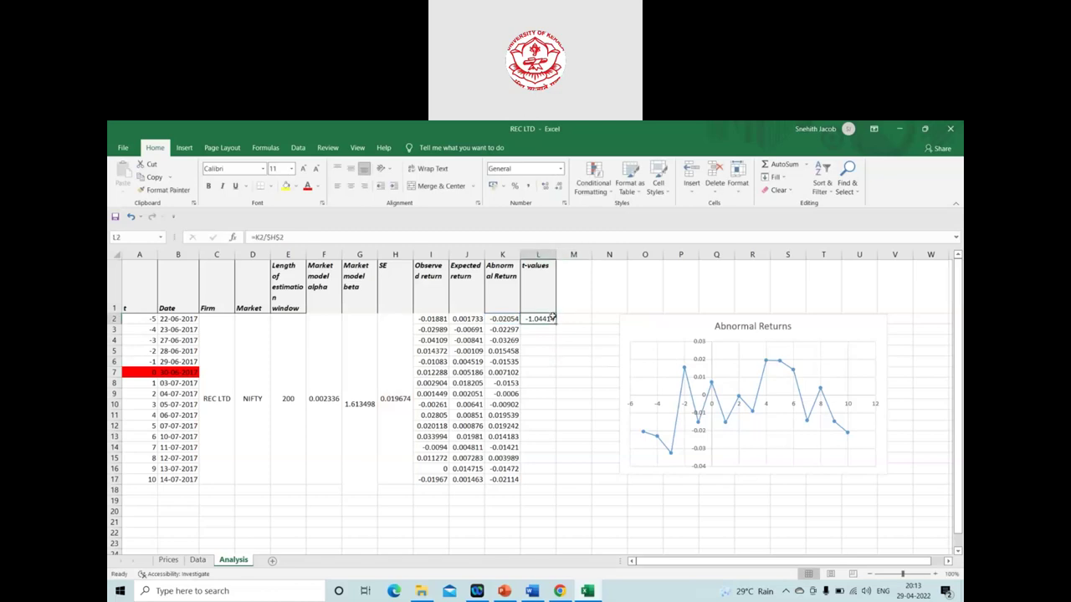
left_click_drag(555, 321, 542, 482)
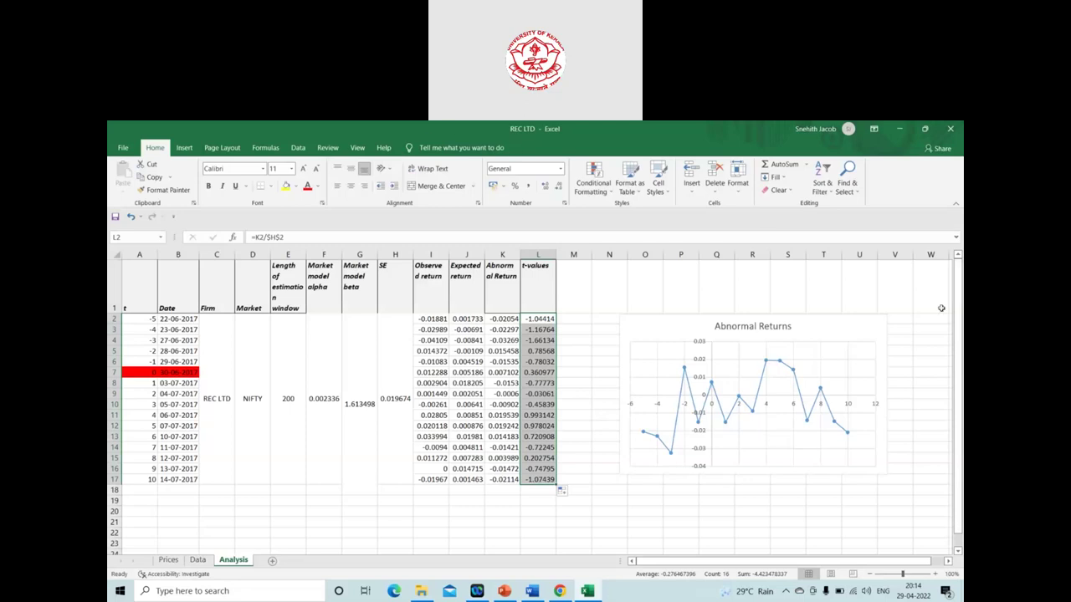
- Switch to PowerPoint to review the CAR and t-statistic points on slide 7, and return to the Excel workbook
left_click_drag(958, 344, 957, 344)
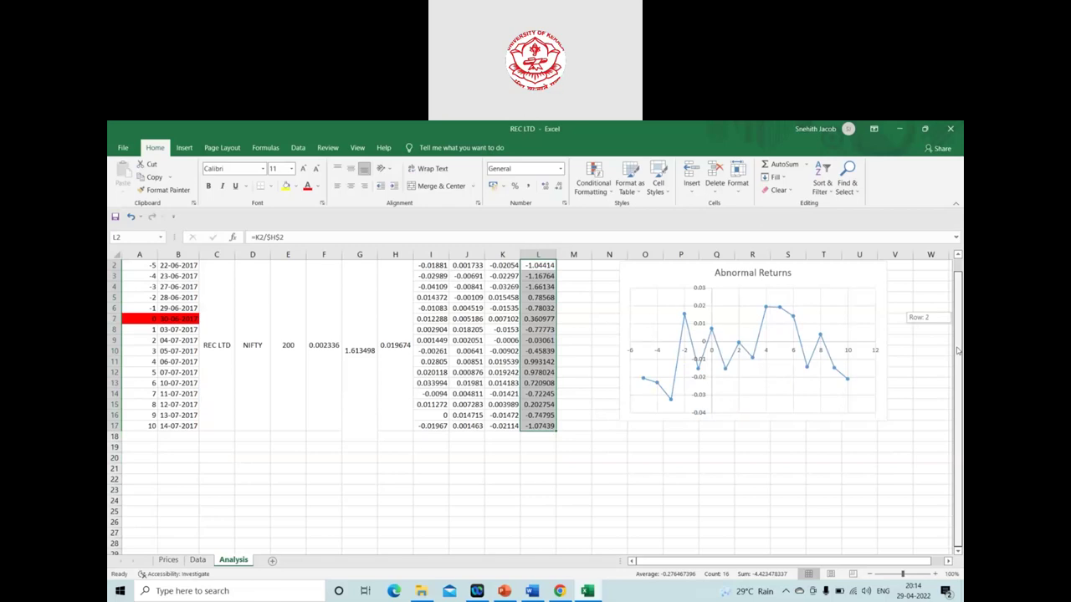
left_click(146, 467)
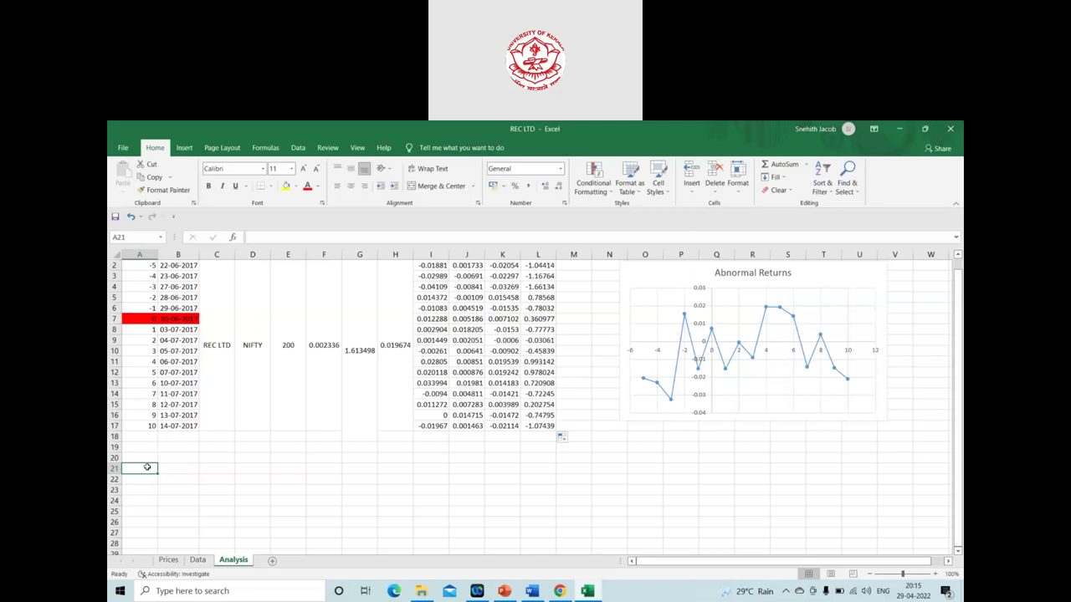
left_click(504, 590)
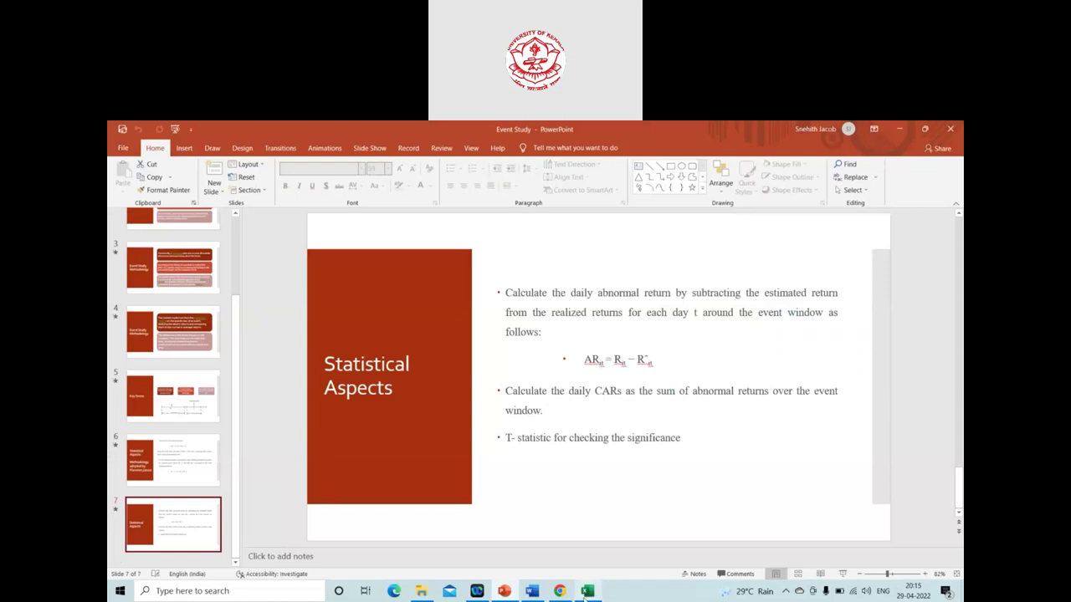
left_click(586, 592)
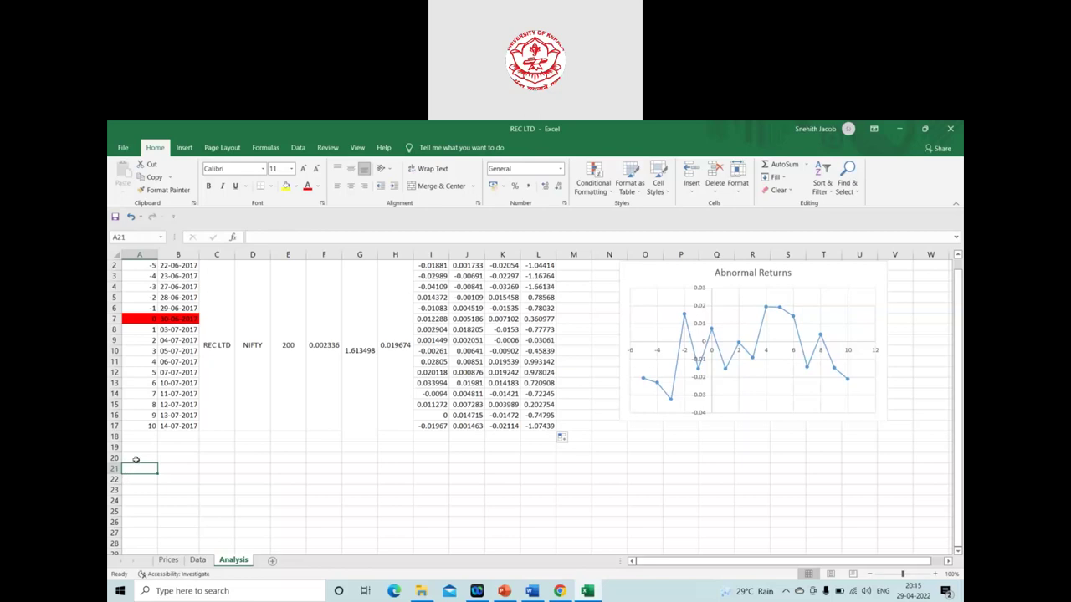
- Enter the event window labels (-1,+1) in B20 and (-5,+5) in C20 below the event table
mouse_move(136, 459)
left_mouse_down()
mouse_move(227, 510)
mouse_move(240, 473)
mouse_move(227, 500)
left_mouse_up()
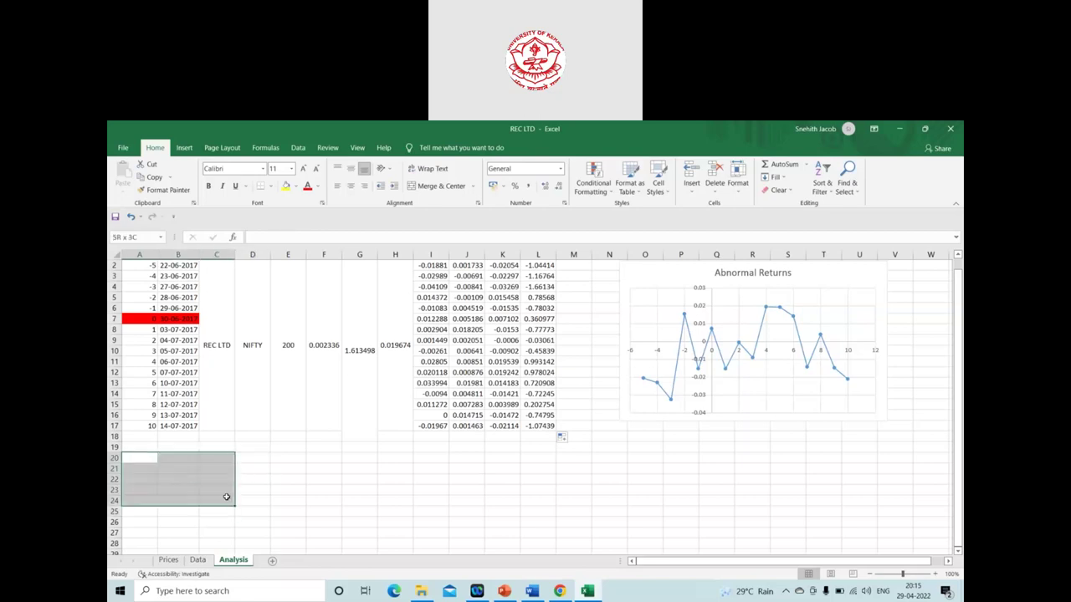
left_click(165, 460)
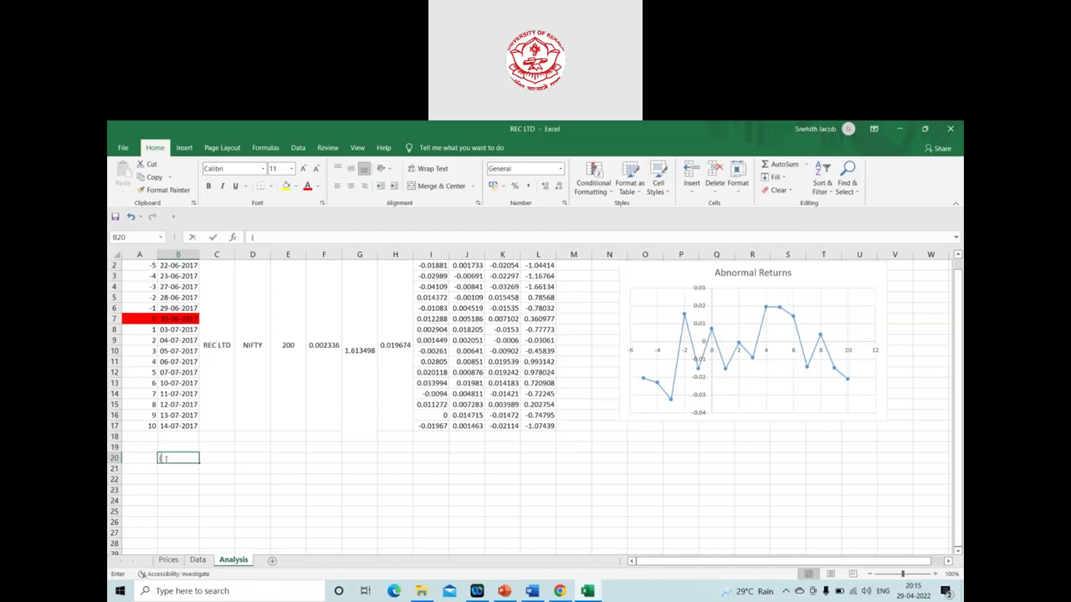
type("(-1")
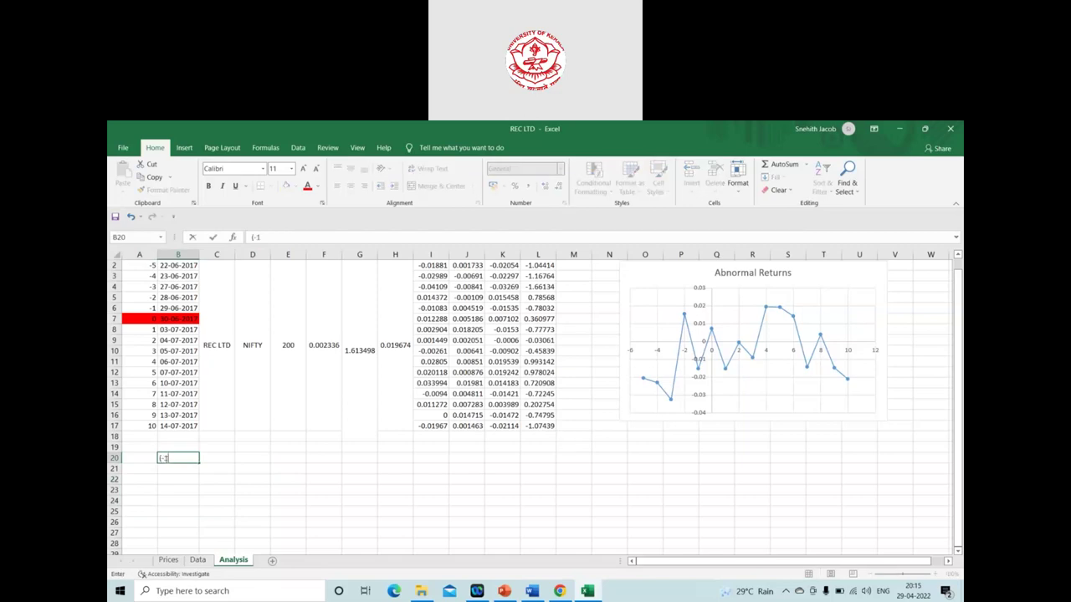
type(",+1)")
key("Tab")
type("(")
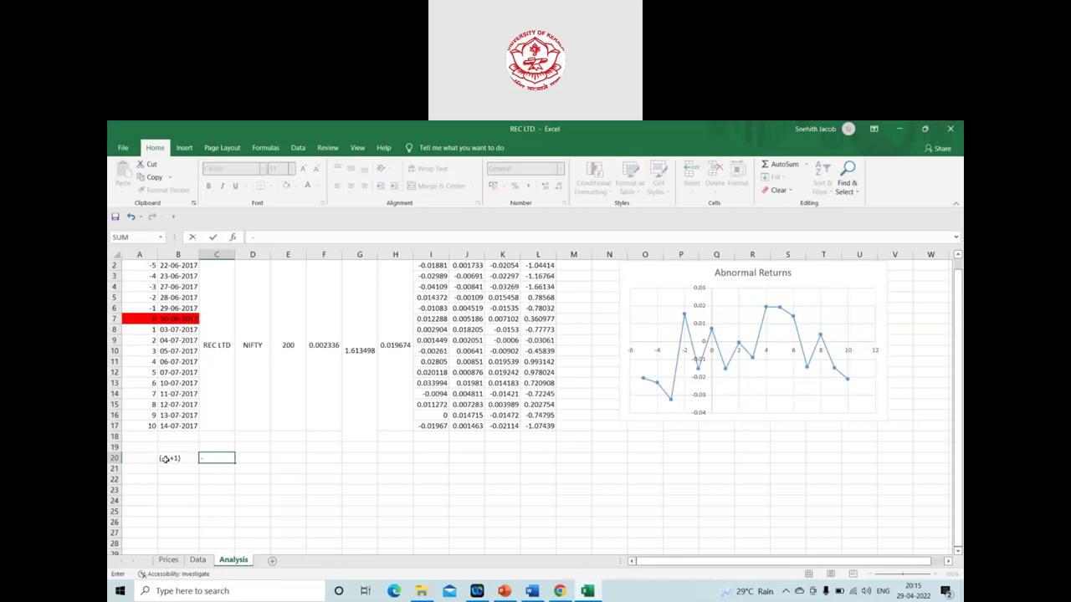
type("-5")
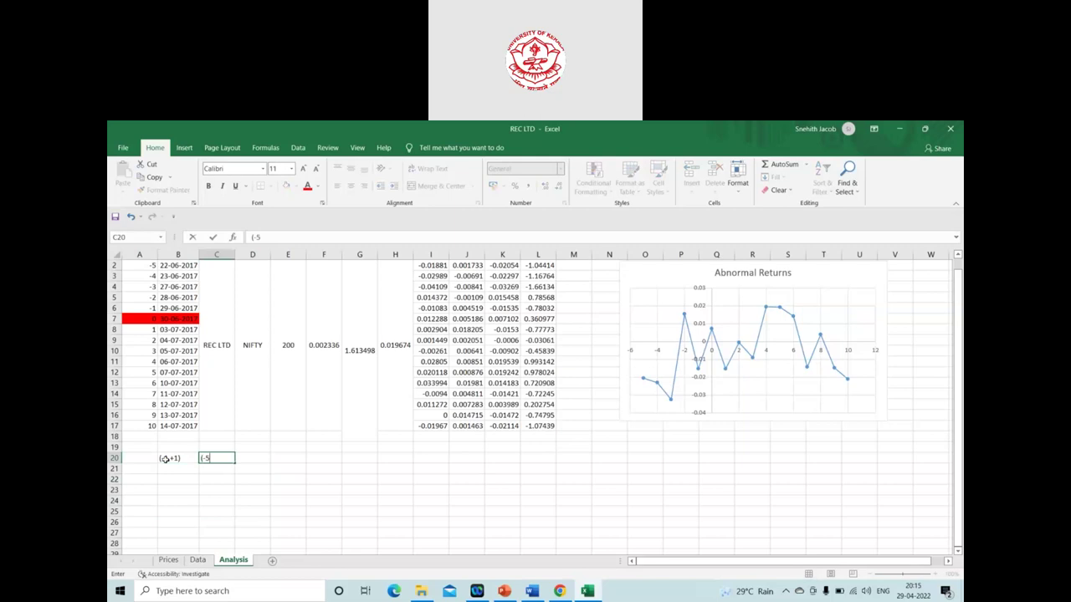
type(",+5")
key("BackSpace")
type("%")
key("BackSpace")
type("5")
key("Tab")
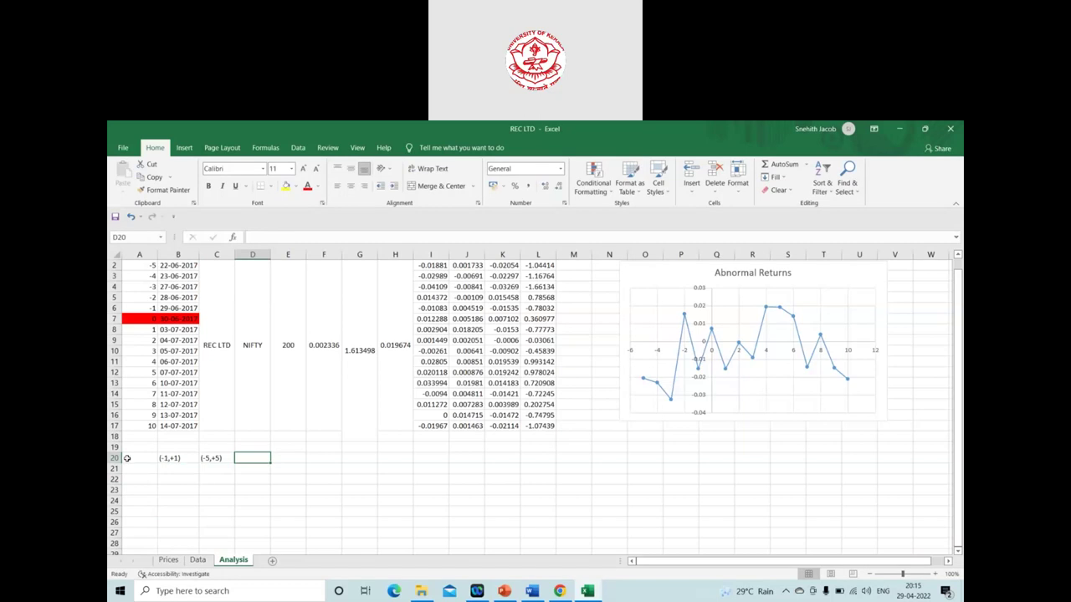
- Label cell A21 as CAR, below the event table in the row under the event window labels
left_click(145, 473)
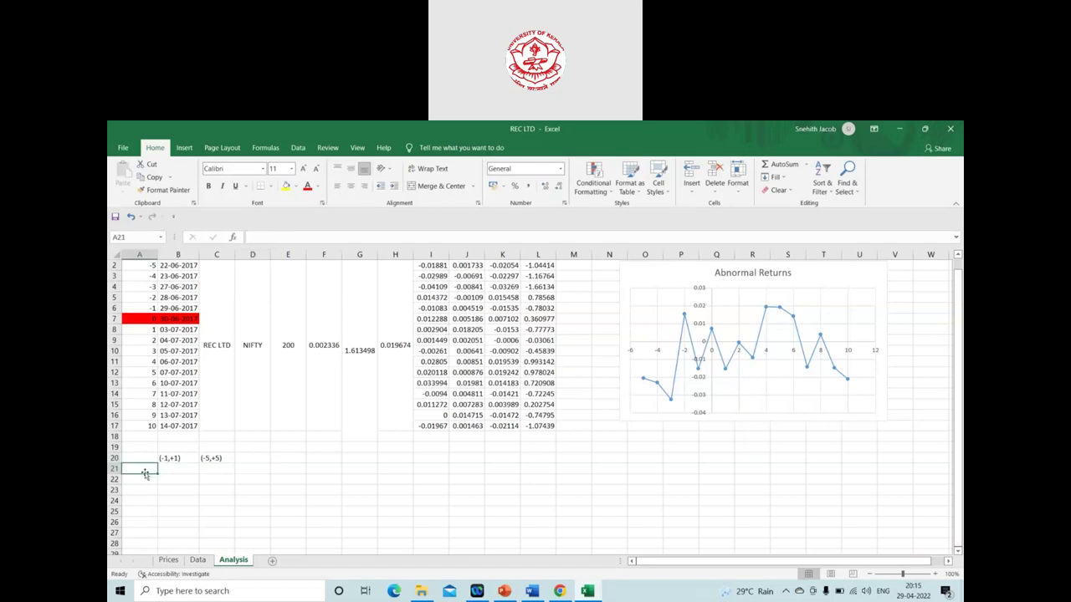
type("C")
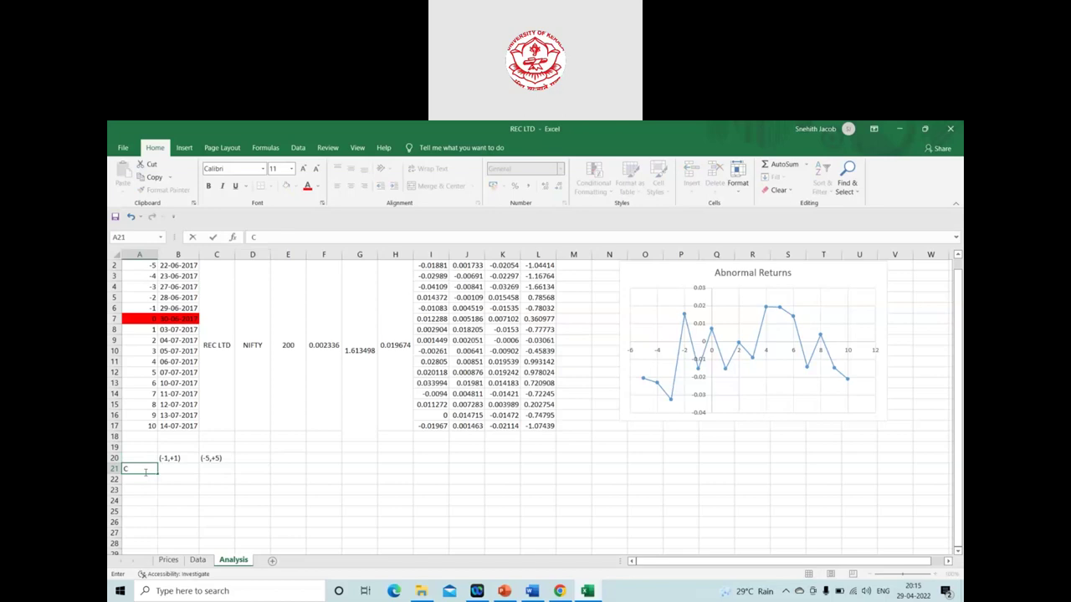
type("AR")
- Calculate the CAR for the (-1,+1) window in B21 by summing the abnormal returns K6:K8
left_click(167, 473)
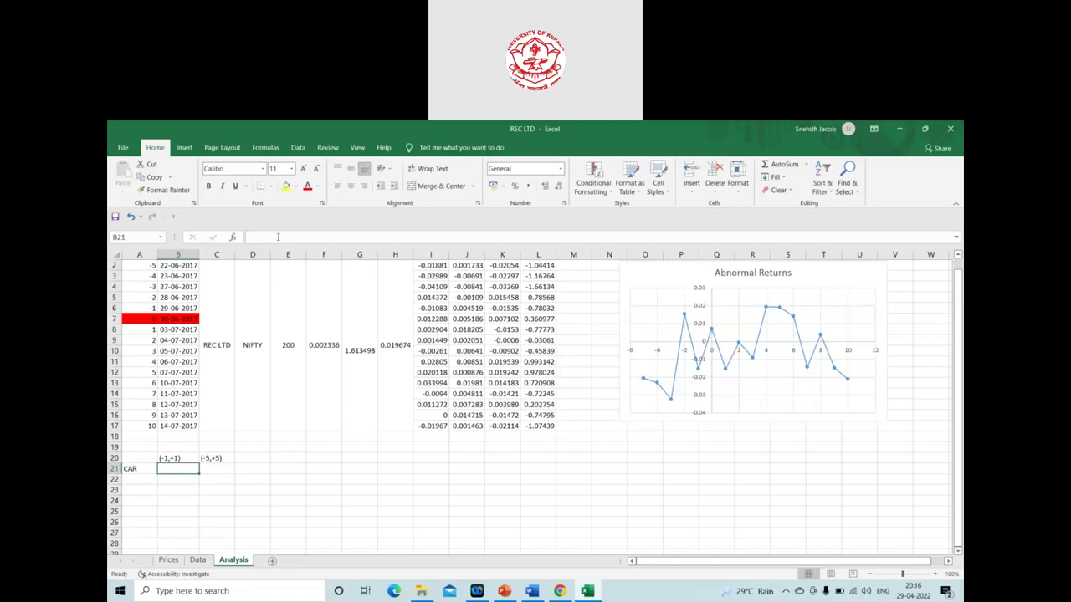
left_click(277, 237)
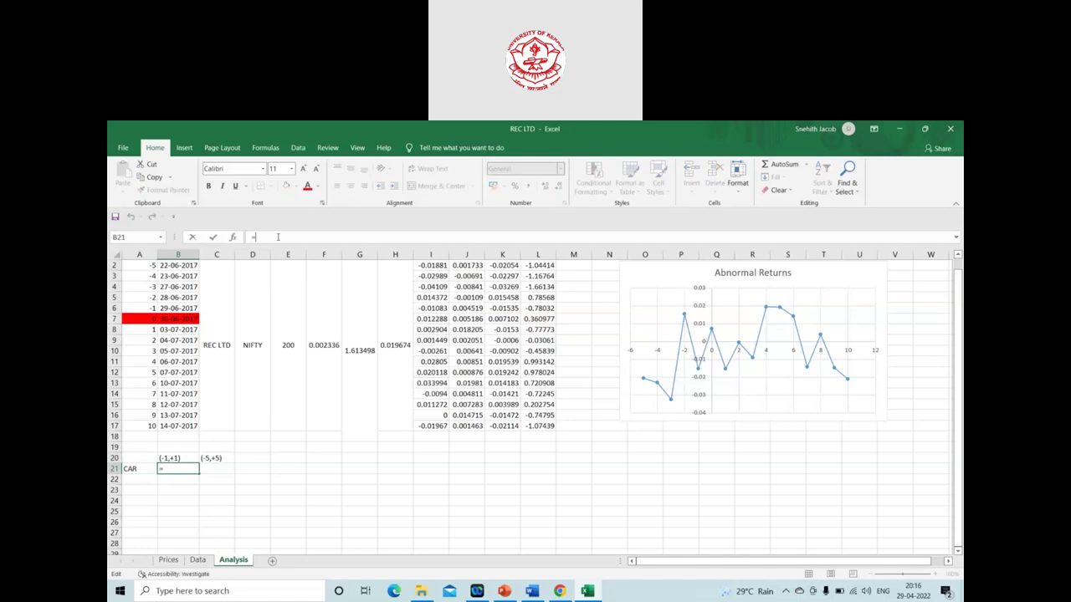
type("=sum")
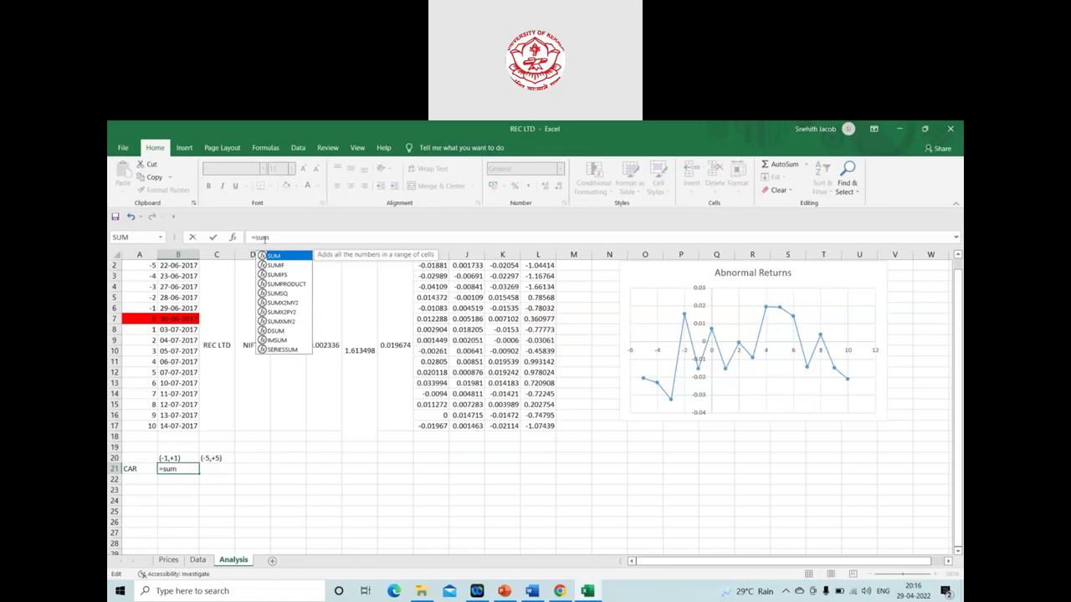
key("Tab")
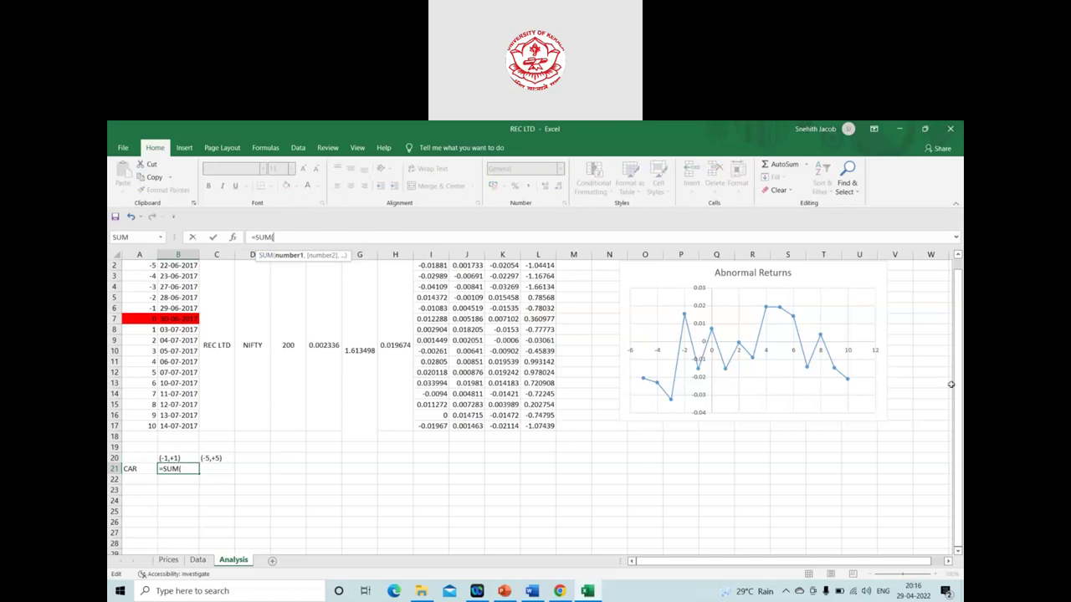
left_click_drag(953, 383, 955, 311)
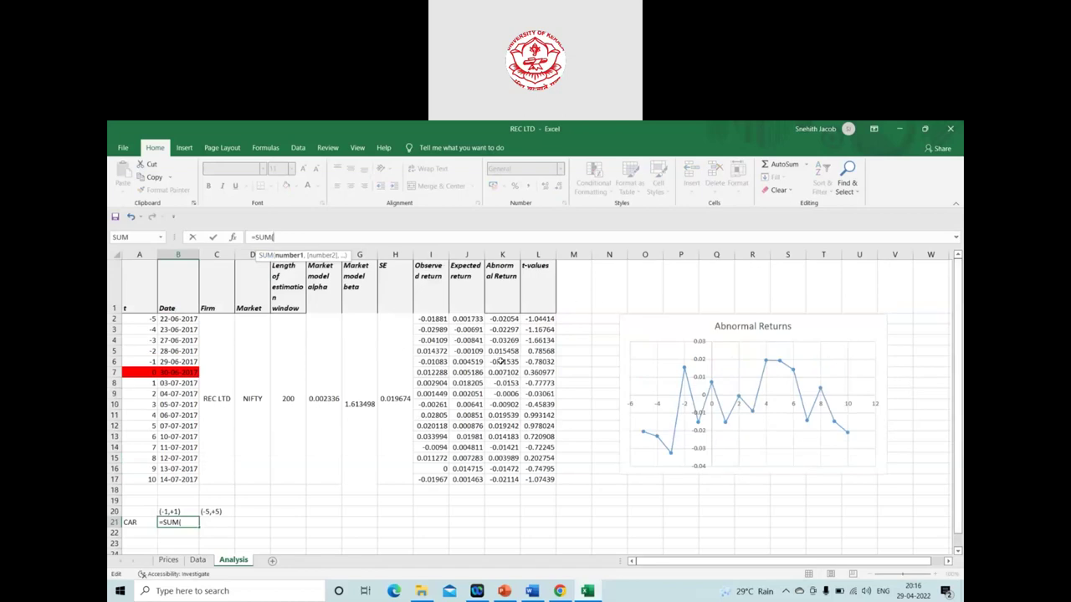
left_click(500, 361)
left_click_drag(500, 364, 502, 385)
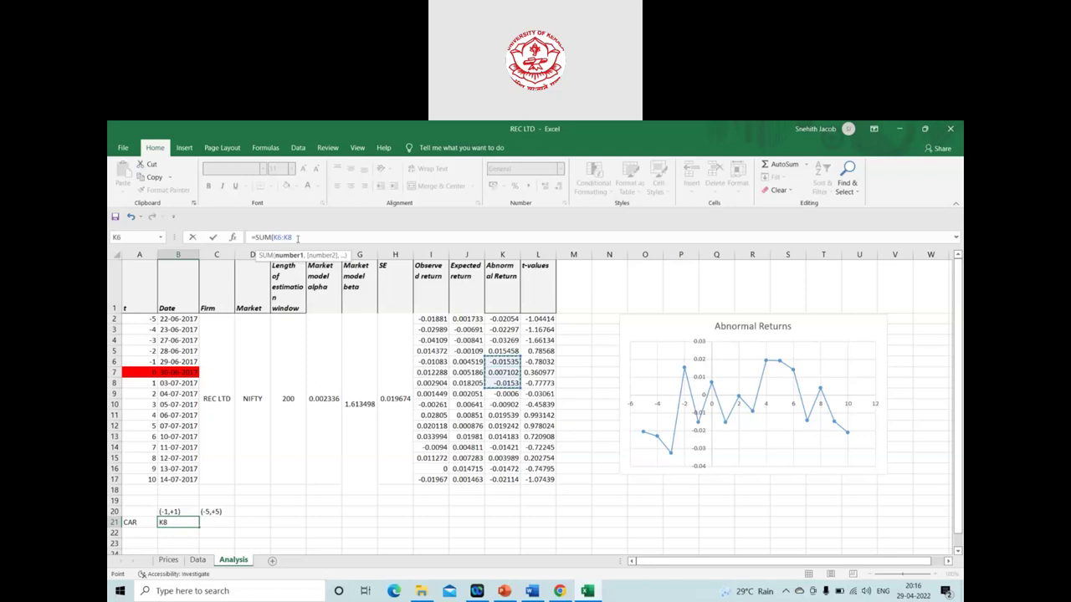
key("Return")
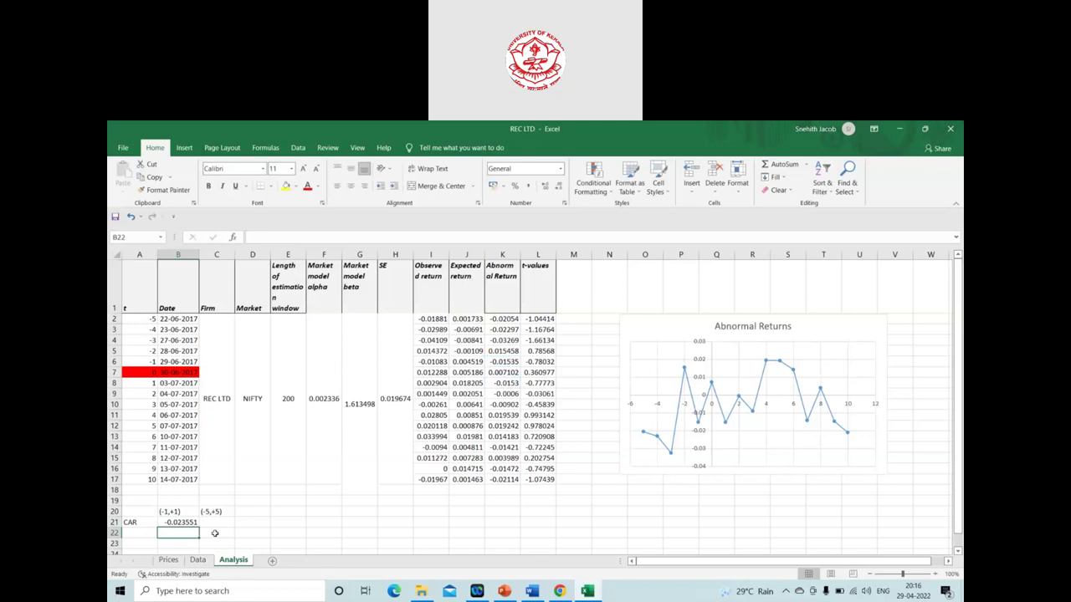
- Label cell A22 as SCAR, directly below the CAR label
left_click(135, 533)
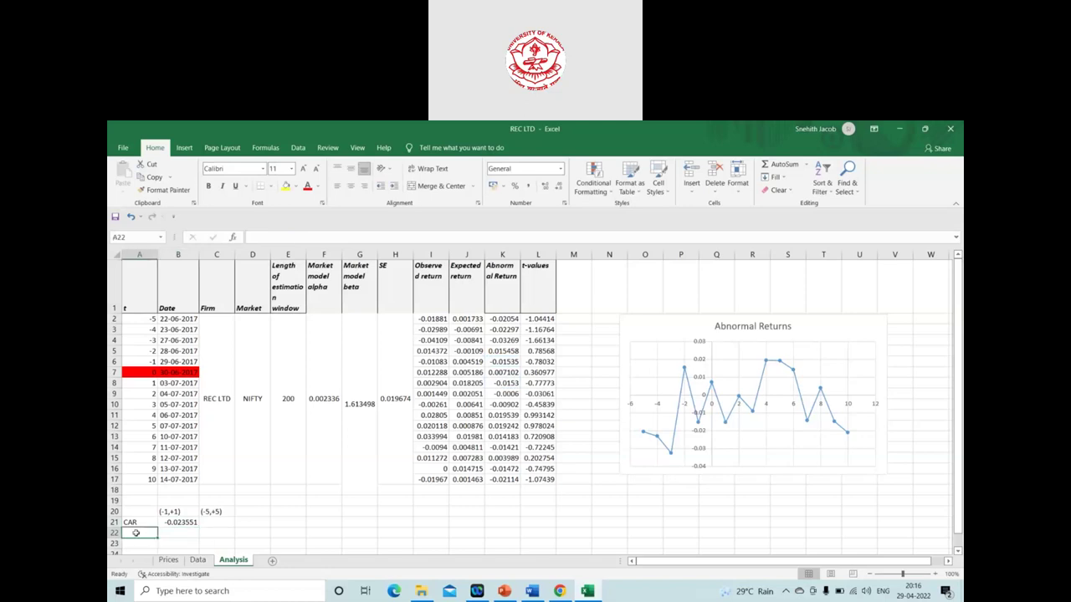
type("S")
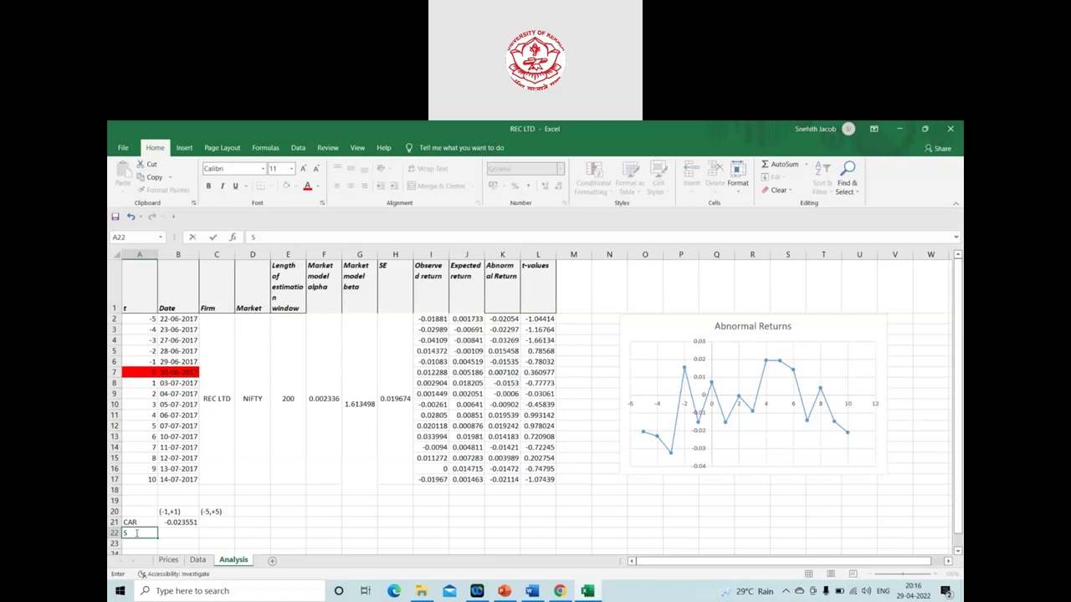
type("CAR")
- Calculate the SCAR for the (-1,+1) window in B22 with the formula =H2*SQRT(3)
left_click(164, 535)
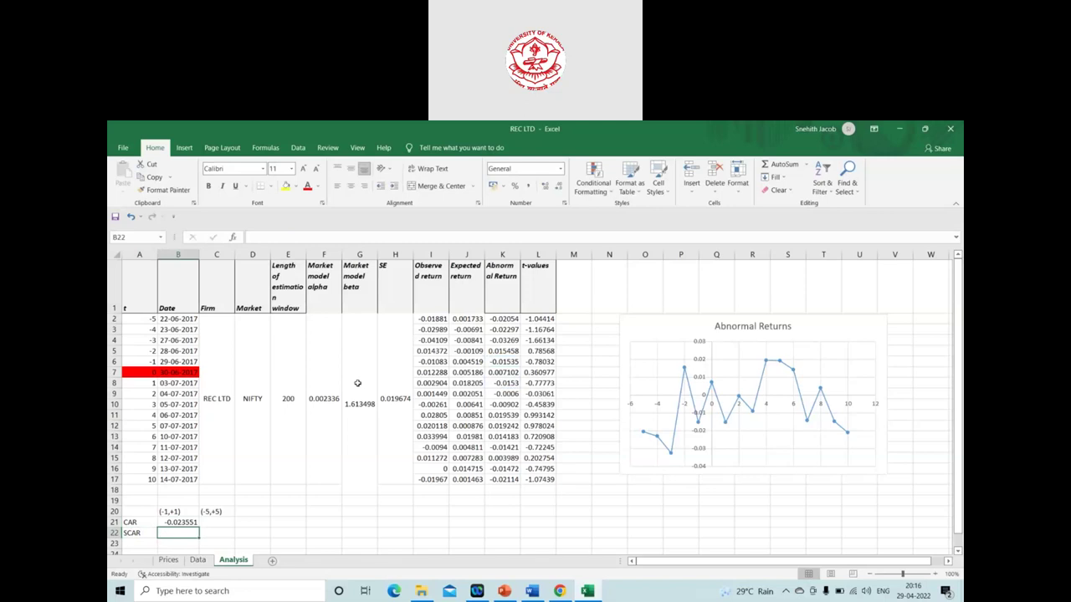
left_click(385, 392)
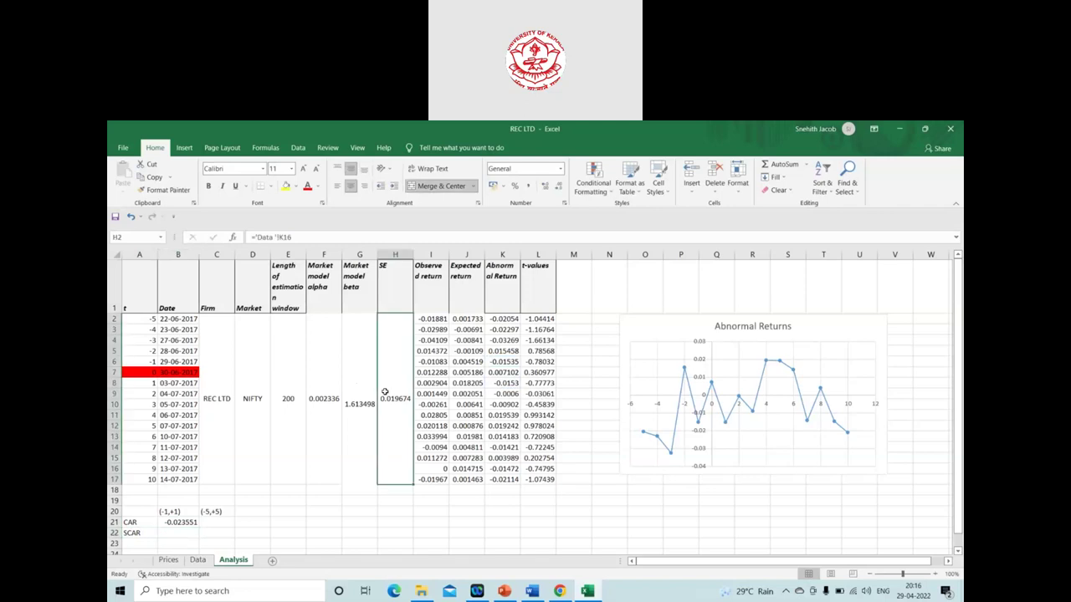
left_click(177, 535)
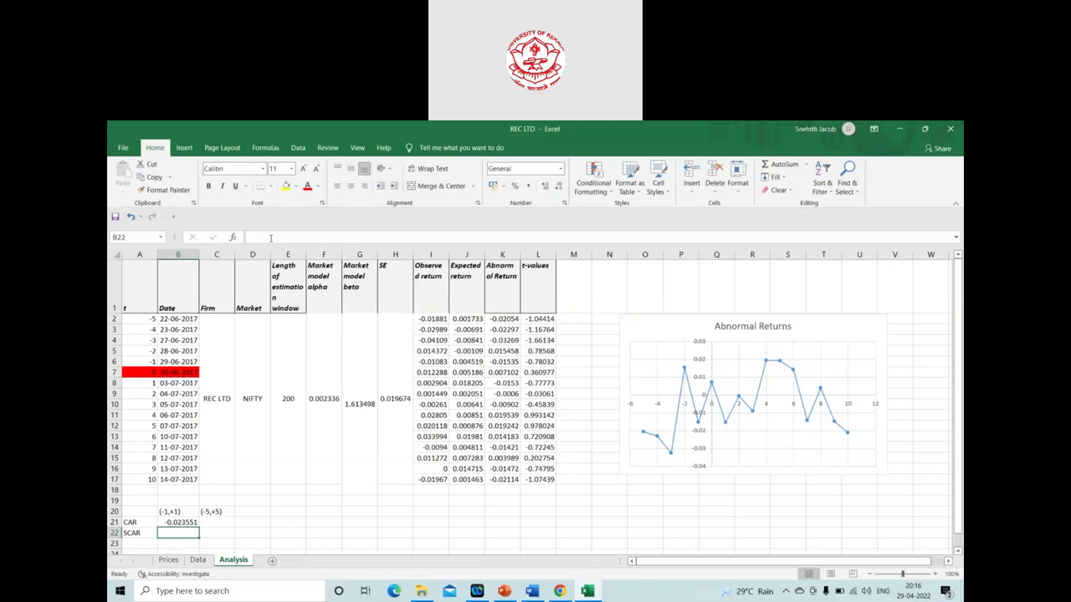
left_click(270, 237)
type("+")
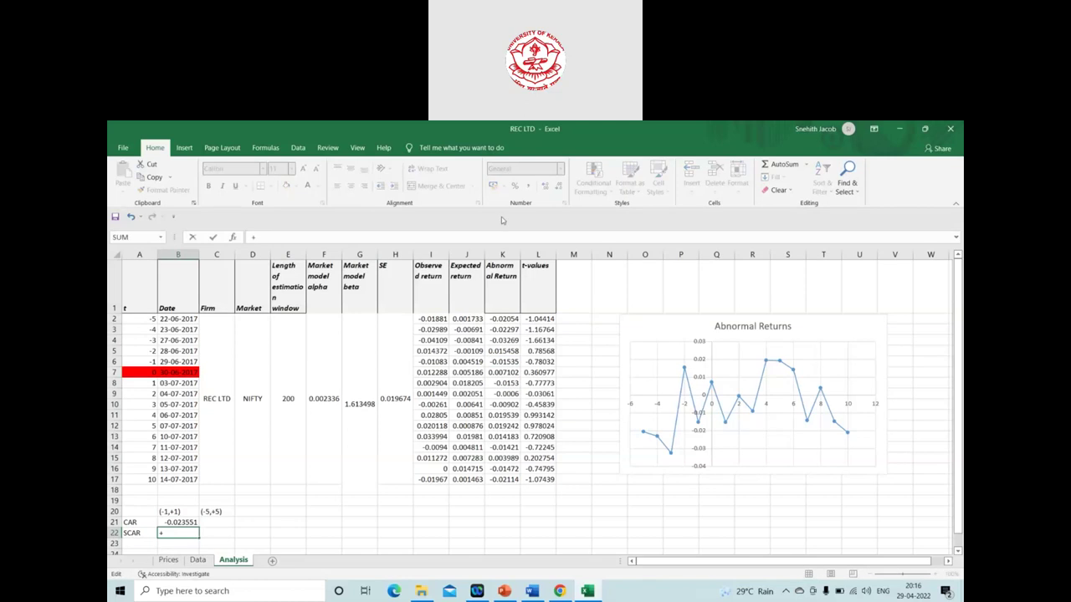
key("BackSpace")
type("=")
left_click(382, 387)
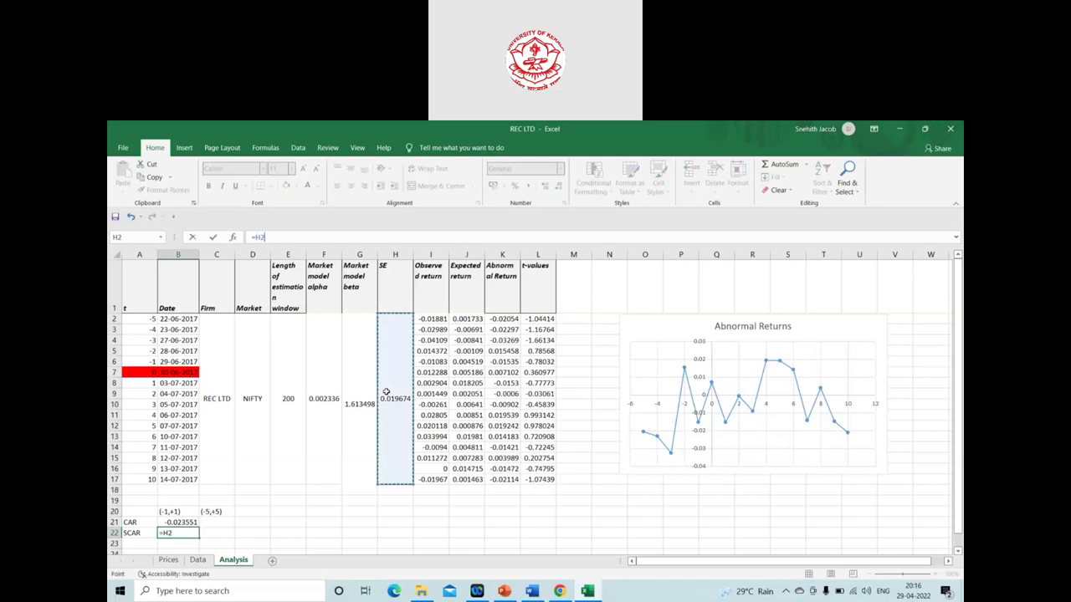
left_click(175, 533)
type("*")
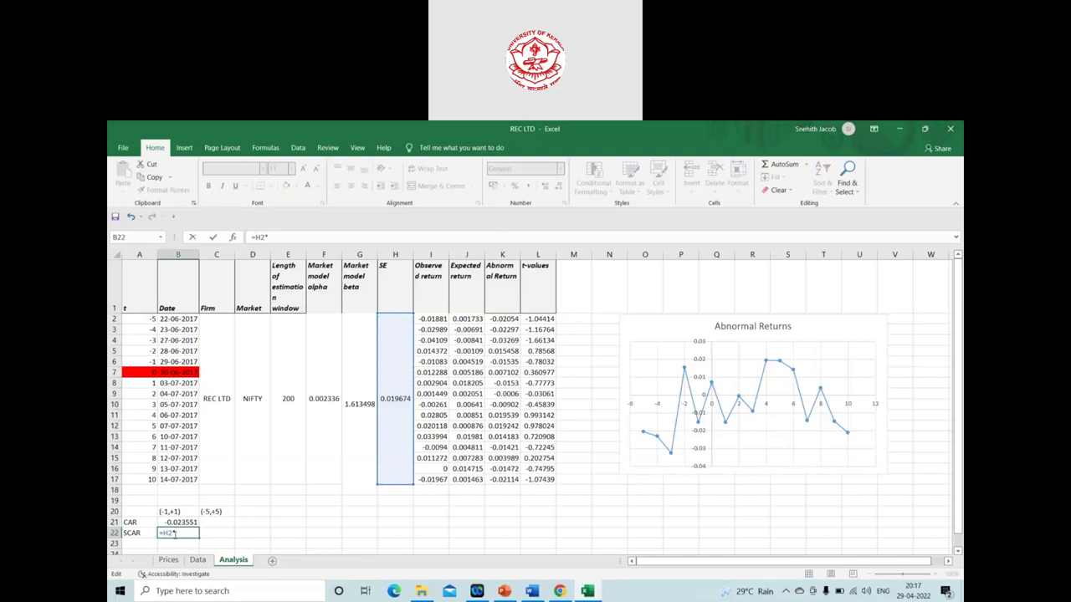
type("sq")
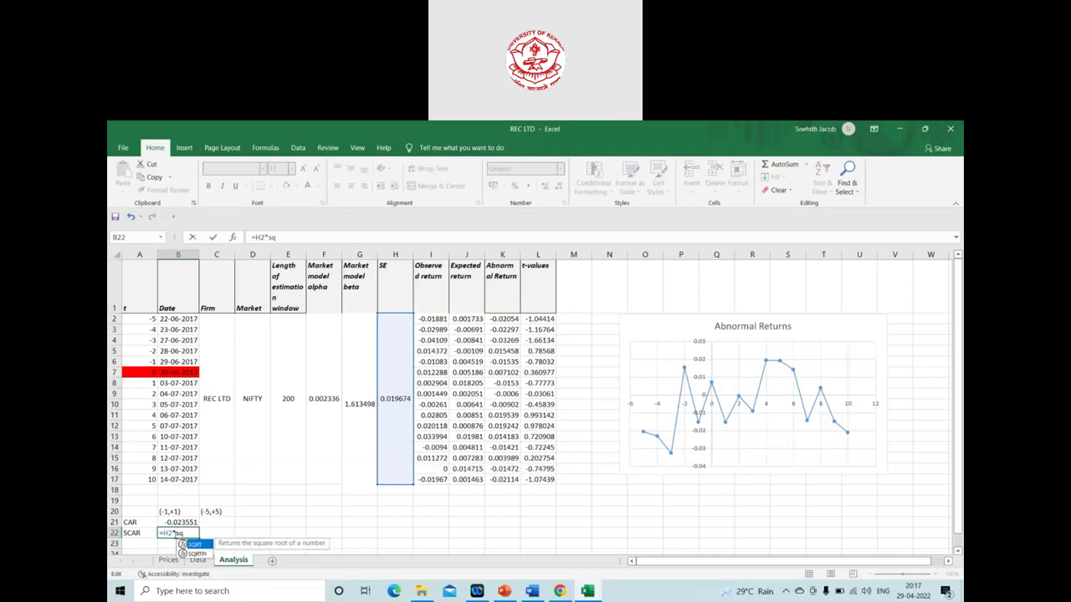
type("rt")
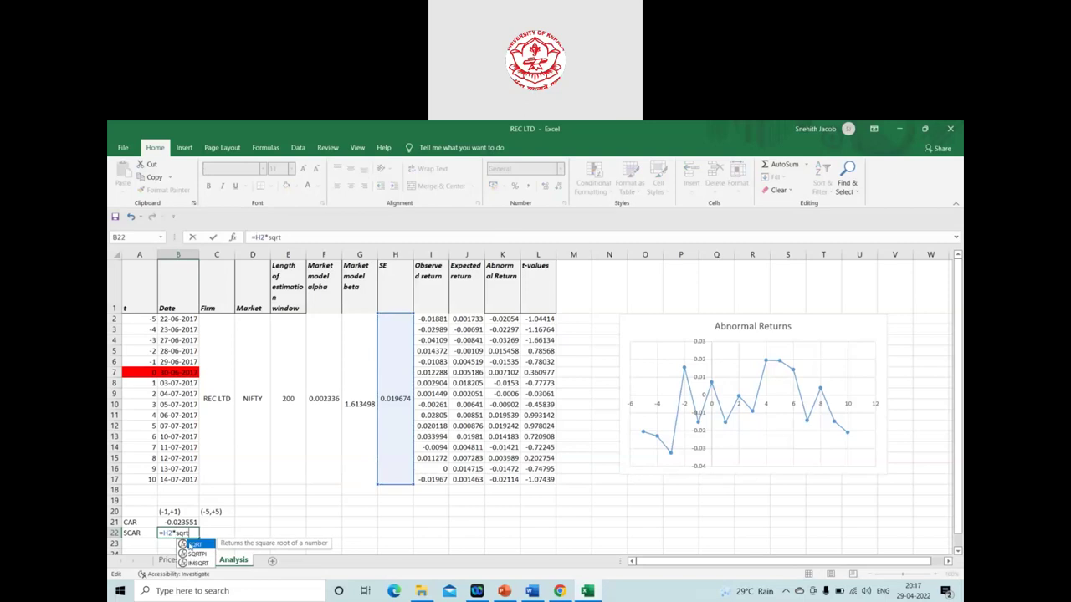
double_click(191, 545)
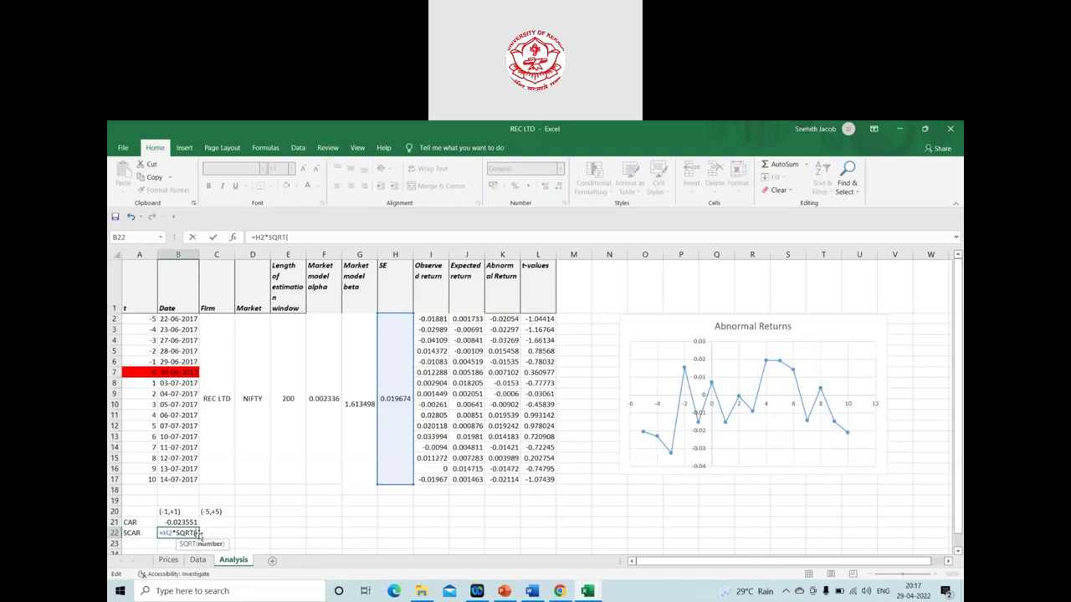
type("3)")
key("Return")
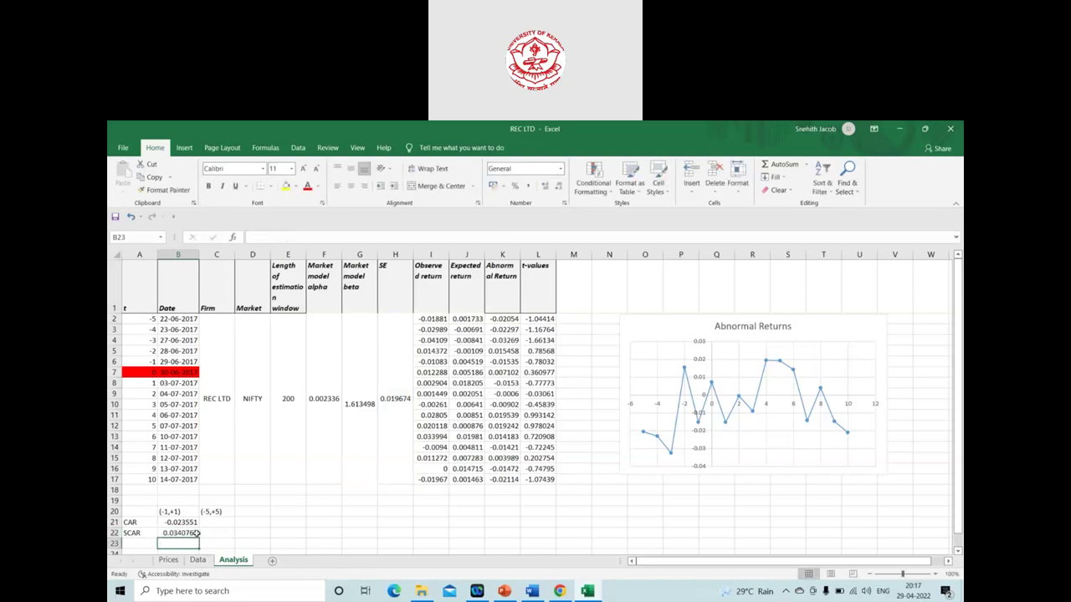
- Label cell A23 as t value, directly below the SCAR label
left_click(143, 543)
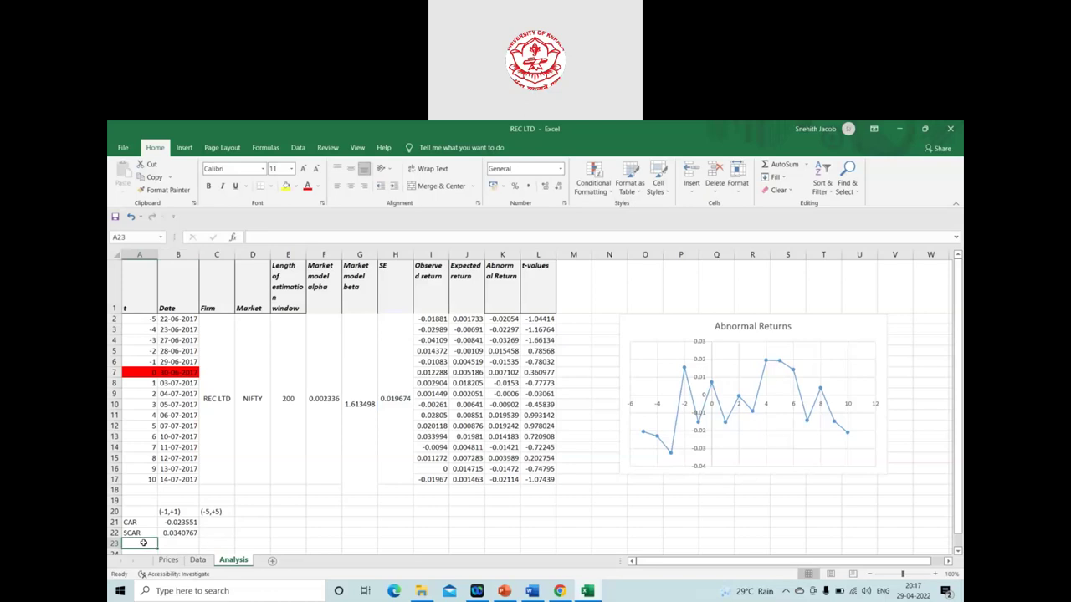
type("t")
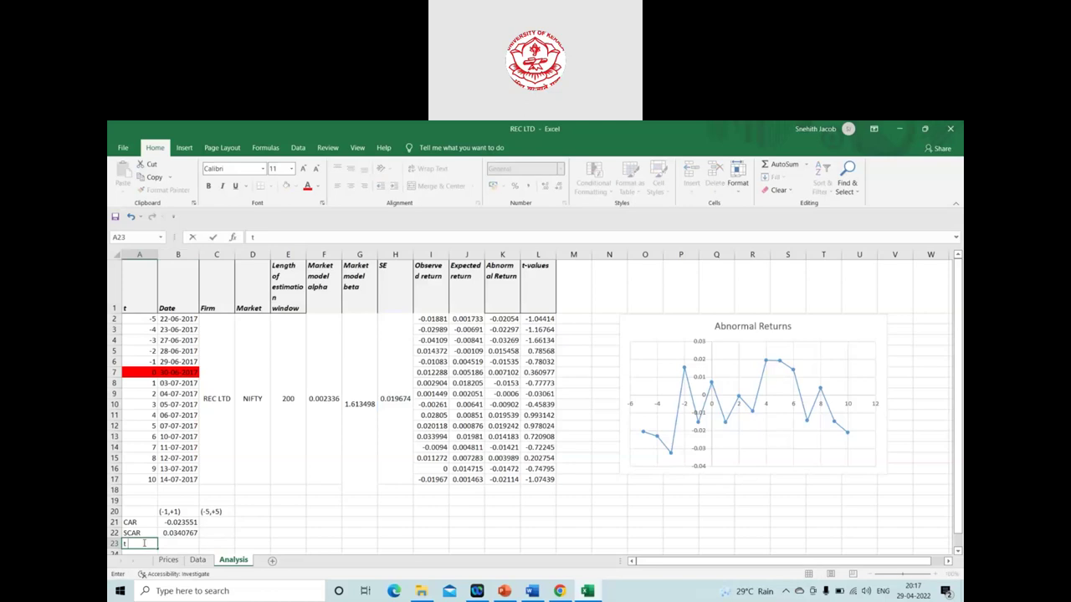
type(" value")
- Calculate the t value for the (-1,+1) window in B23 by dividing CAR by SCAR, as =B21/B22
left_click(179, 541)
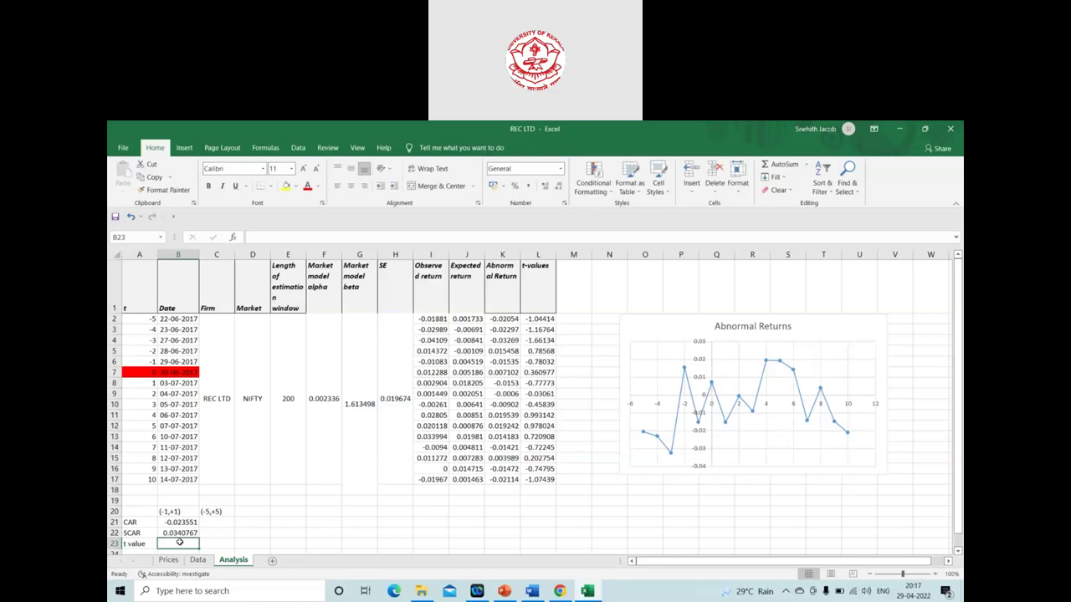
type("=")
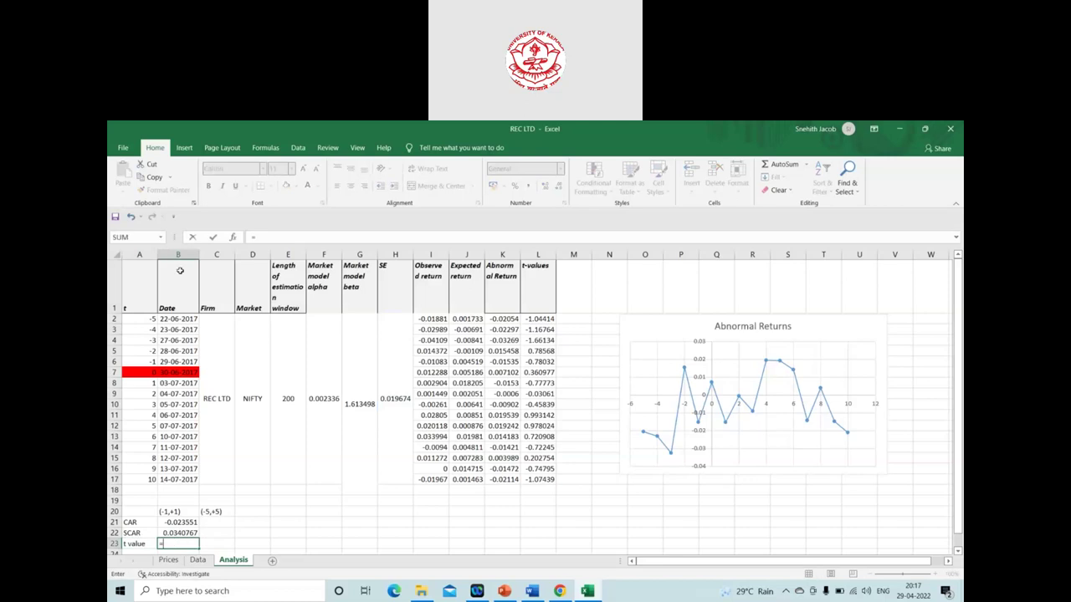
left_click(276, 236)
type("b21")
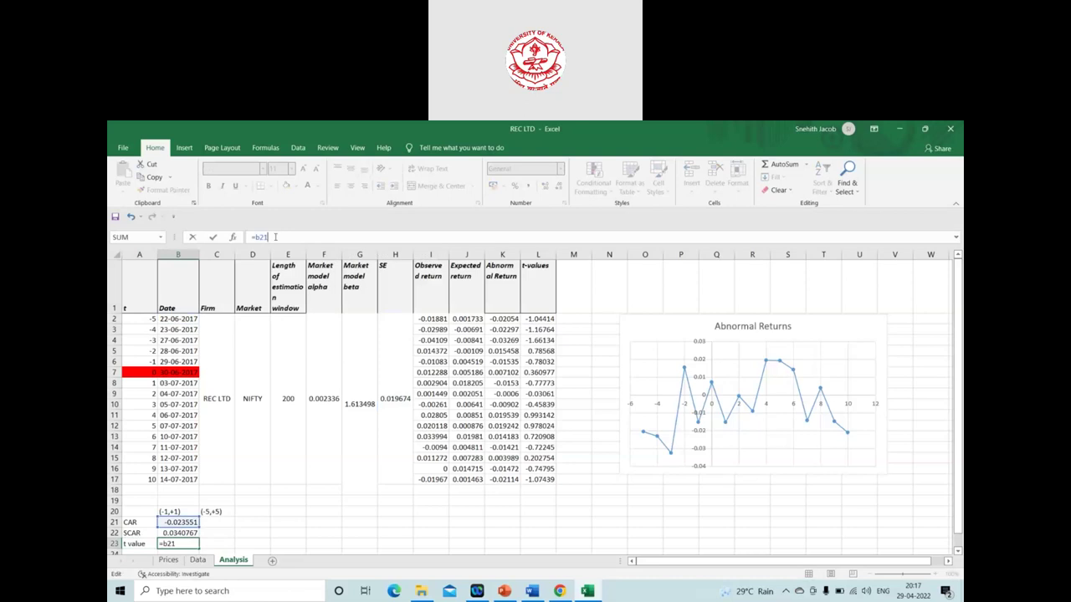
type("/b22)")
key("Return")
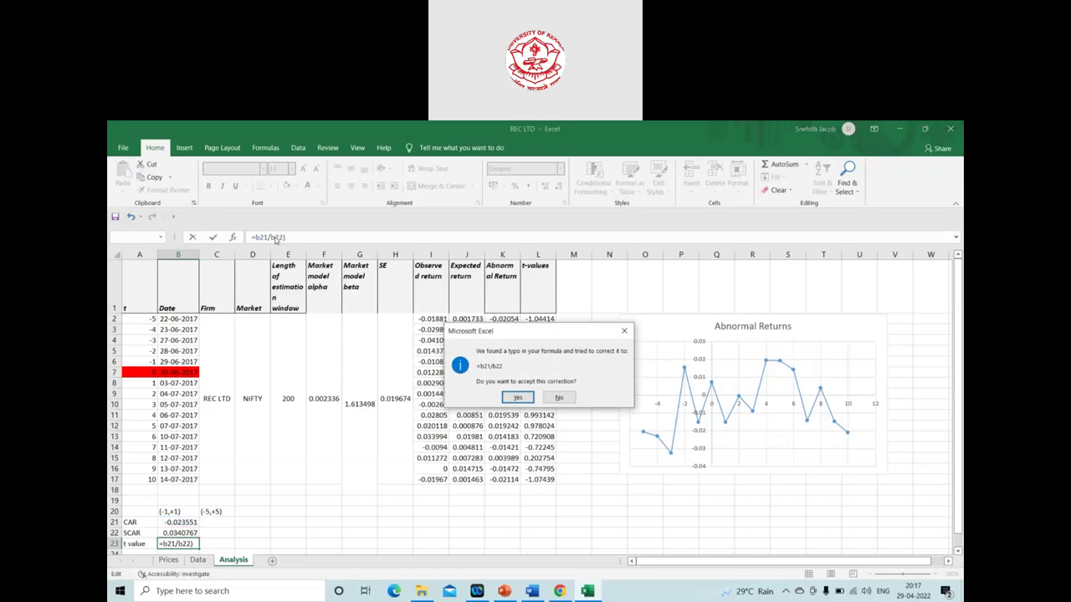
left_click(624, 331)
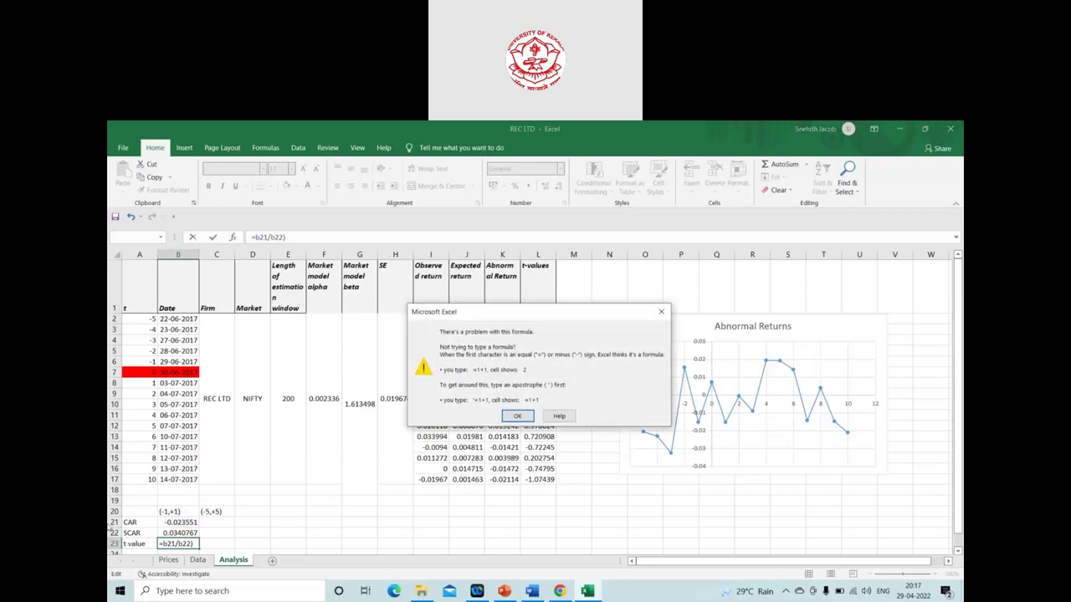
left_click(657, 315)
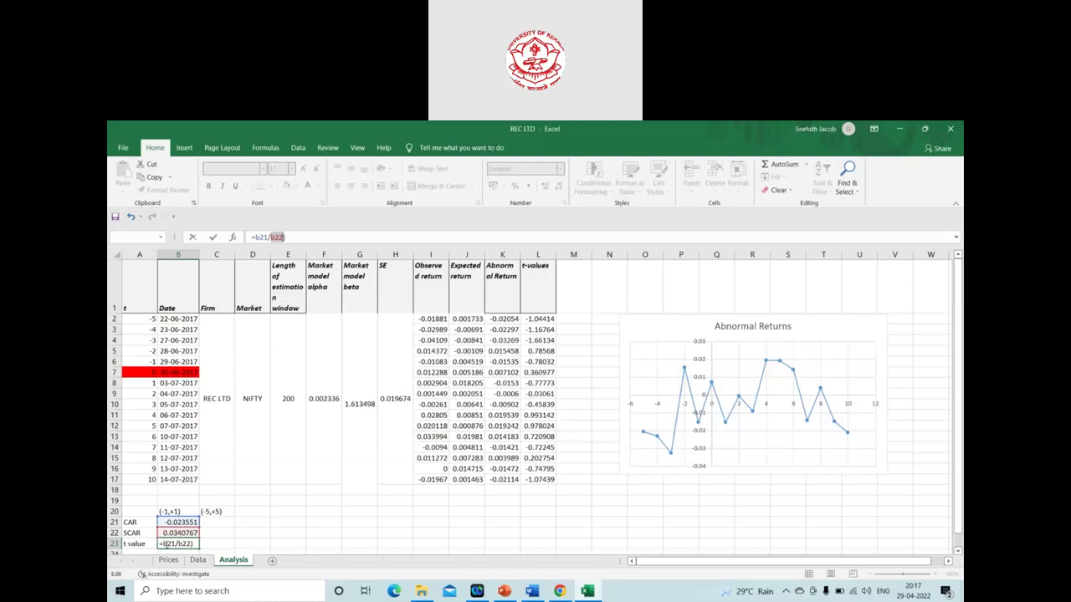
left_click(290, 237)
key("BackSpace")
key("Return")
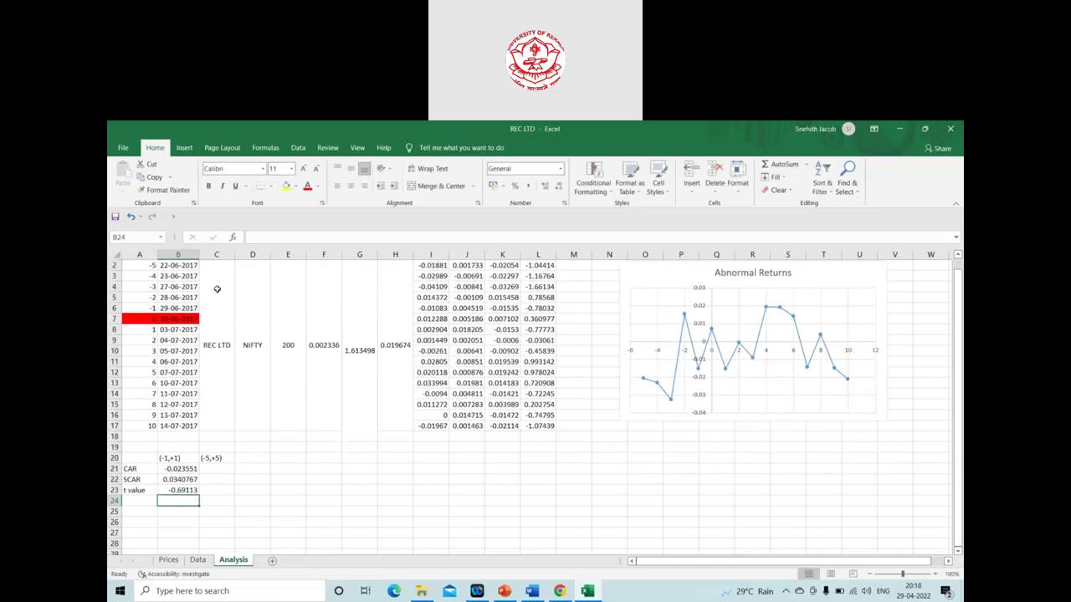
left_click(208, 502)
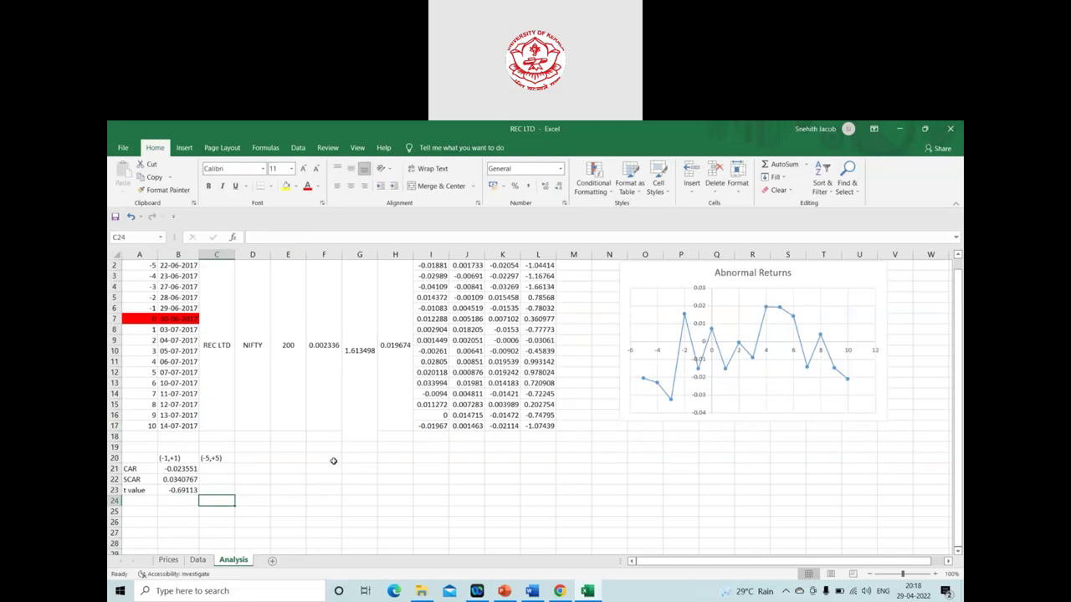
left_click_drag(957, 374, 958, 374)
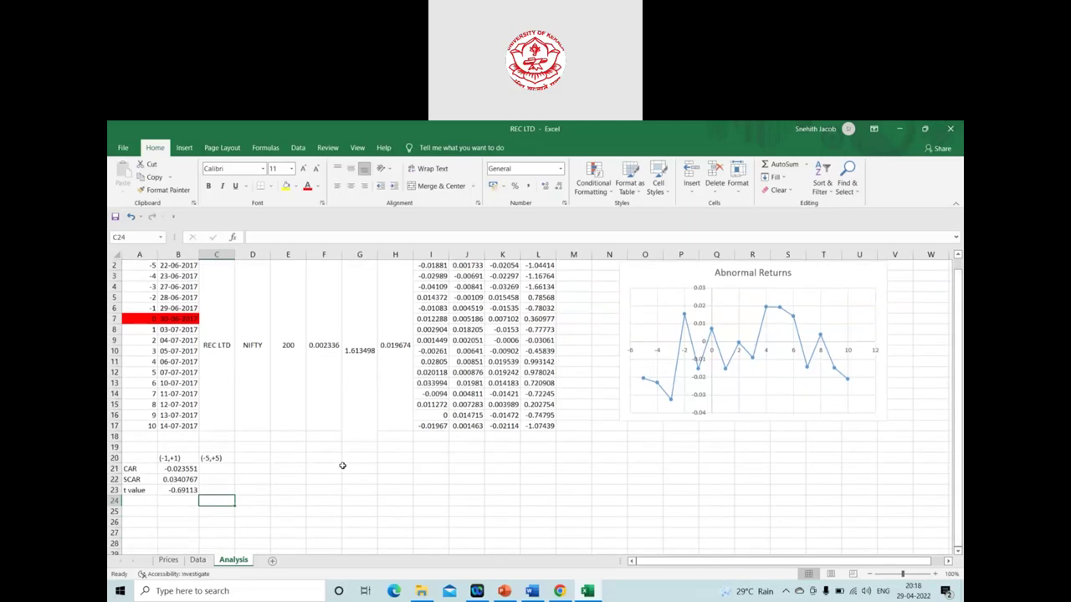
- Calculate the CAR for the (-5,+5) window in C21 by summing the abnormal returns, as =SUM(K2:K12)
left_click(218, 465)
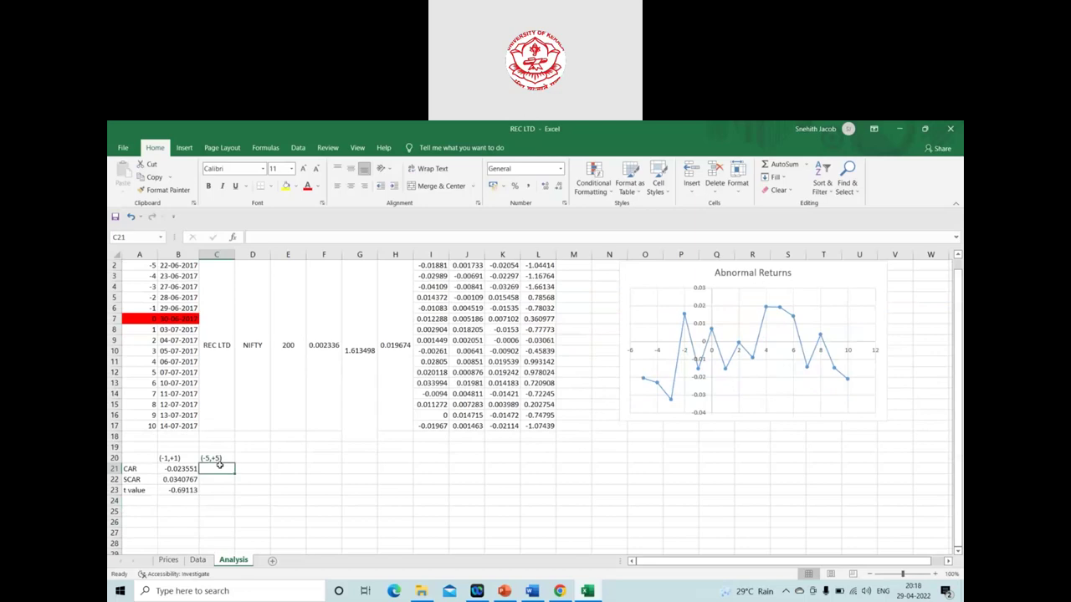
scroll(959, 344, "up", 1)
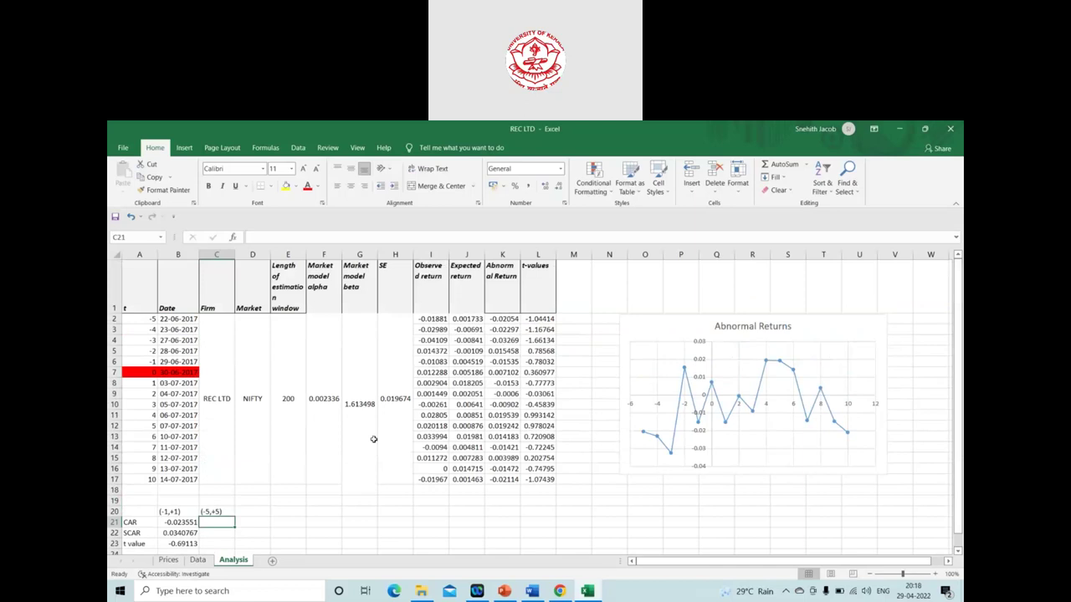
type("=")
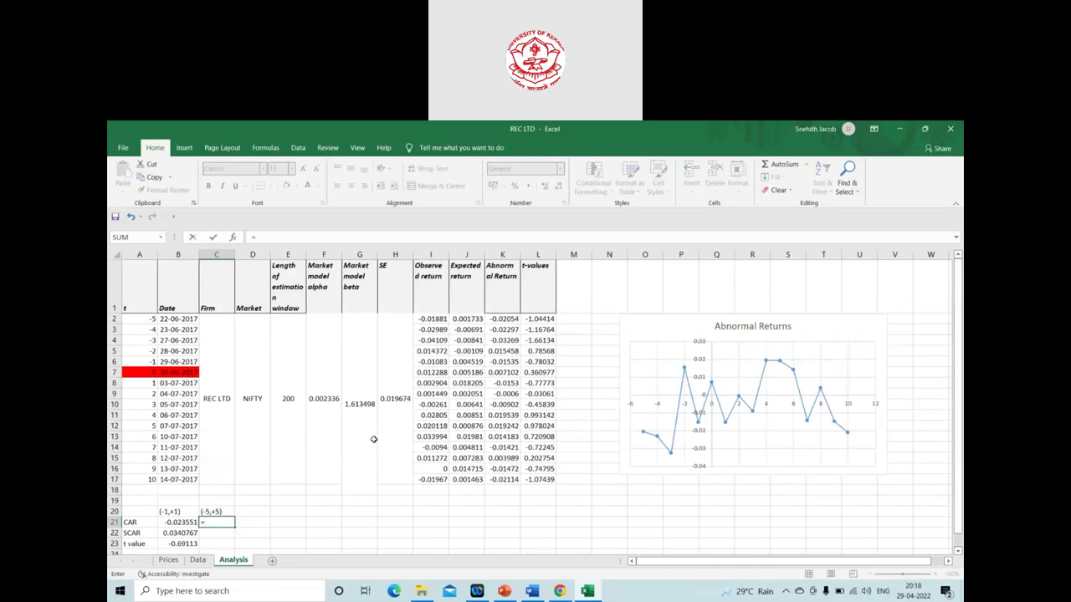
type("sum")
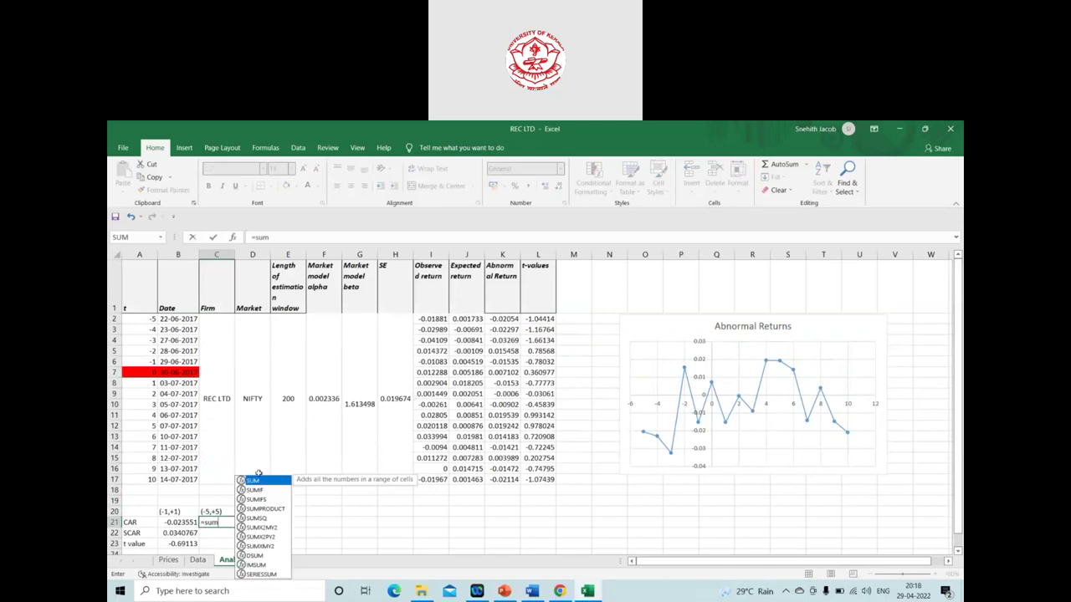
double_click(253, 481)
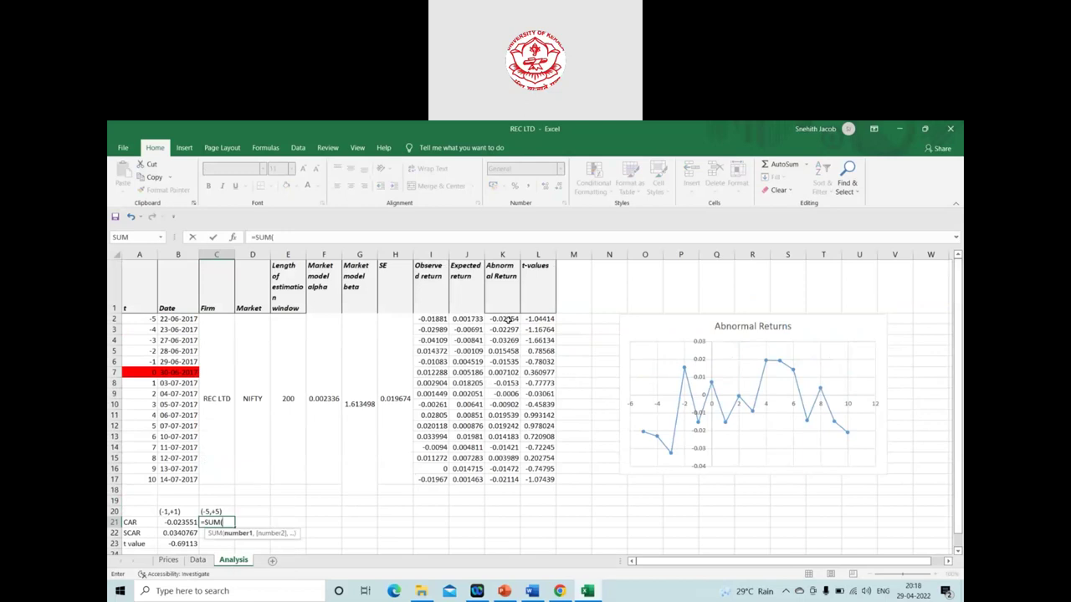
left_click_drag(506, 319, 502, 427)
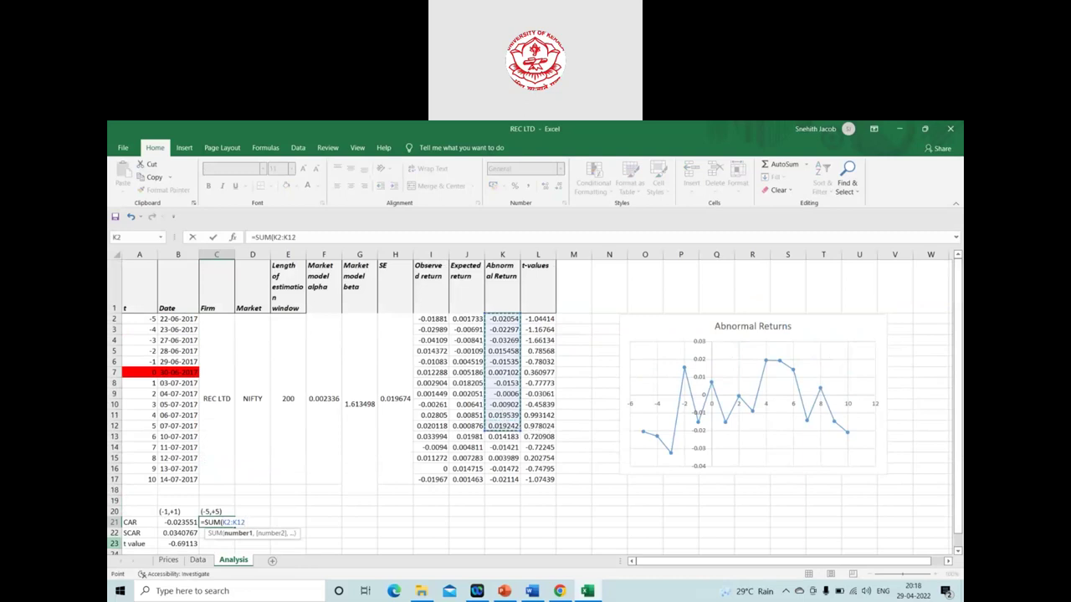
key("Return")
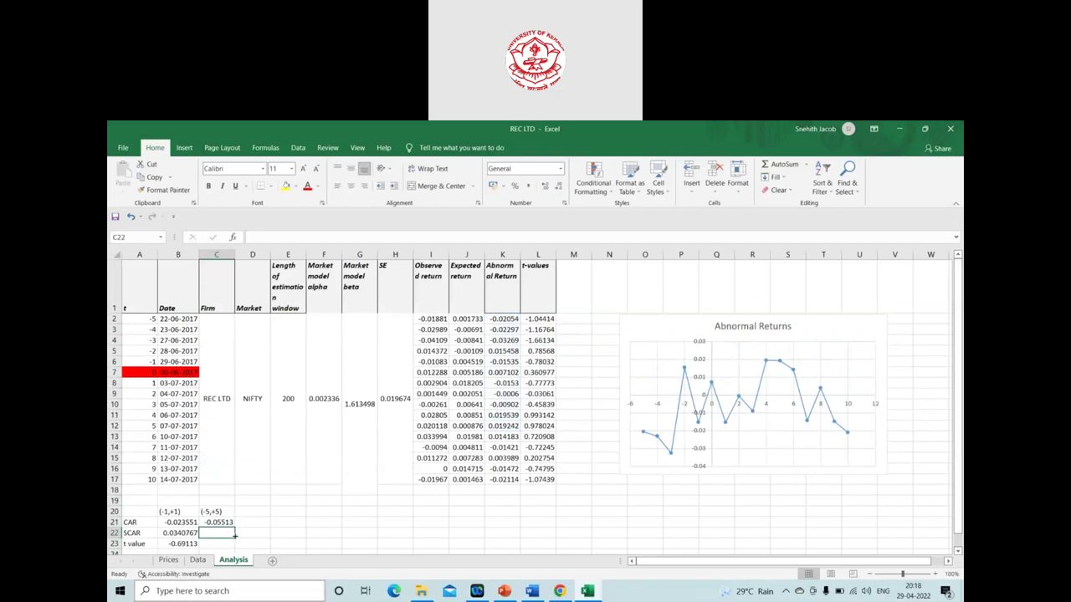
- Calculate the SCAR for the (-5,+5) window in C22 with the formula =H2*SQRT(11)
type("=")
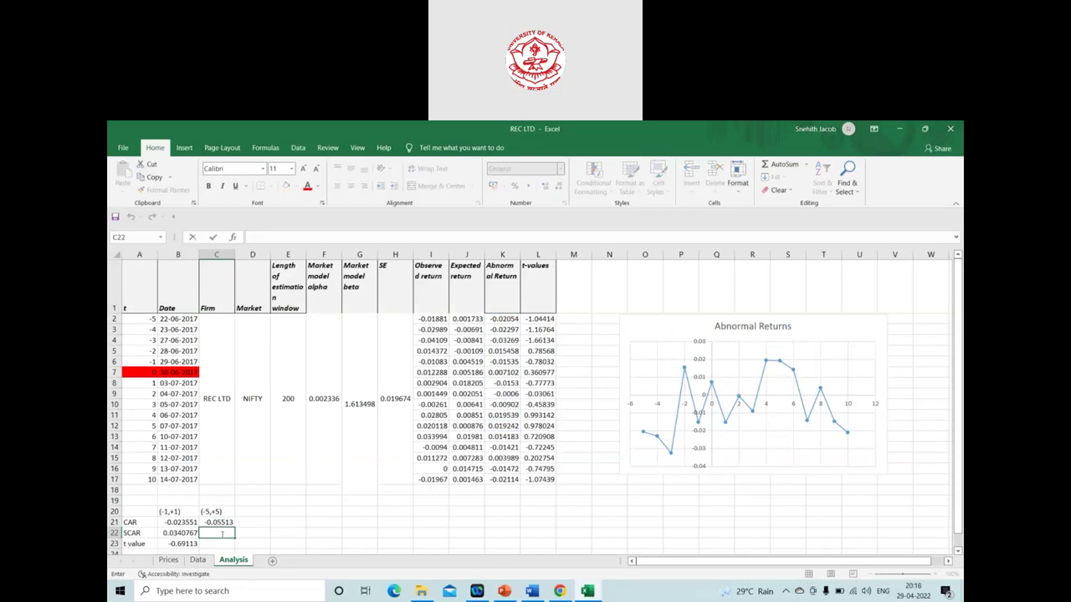
type("=")
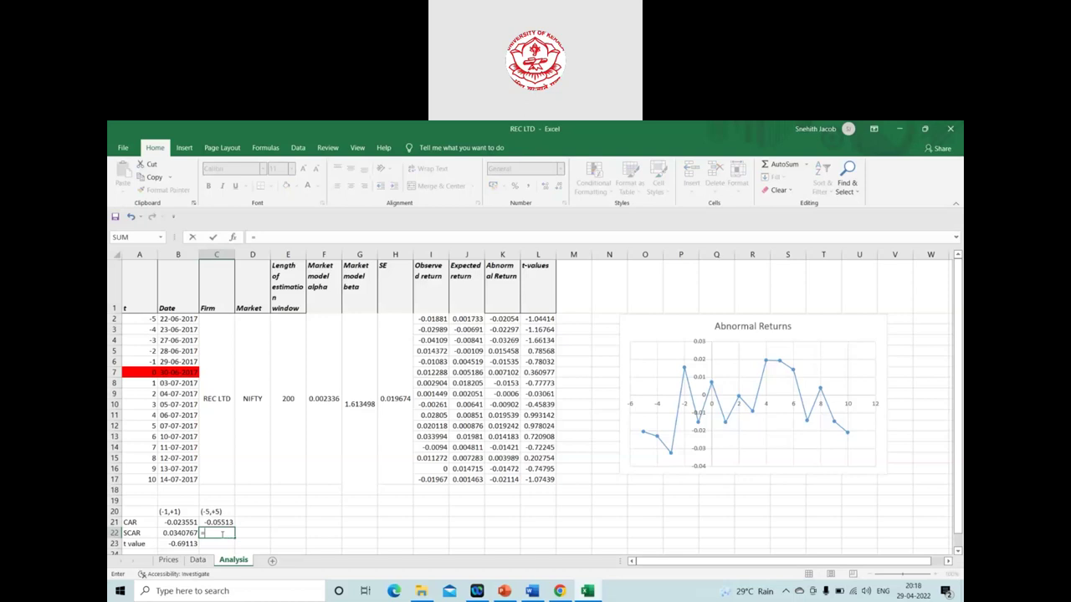
left_click(388, 400)
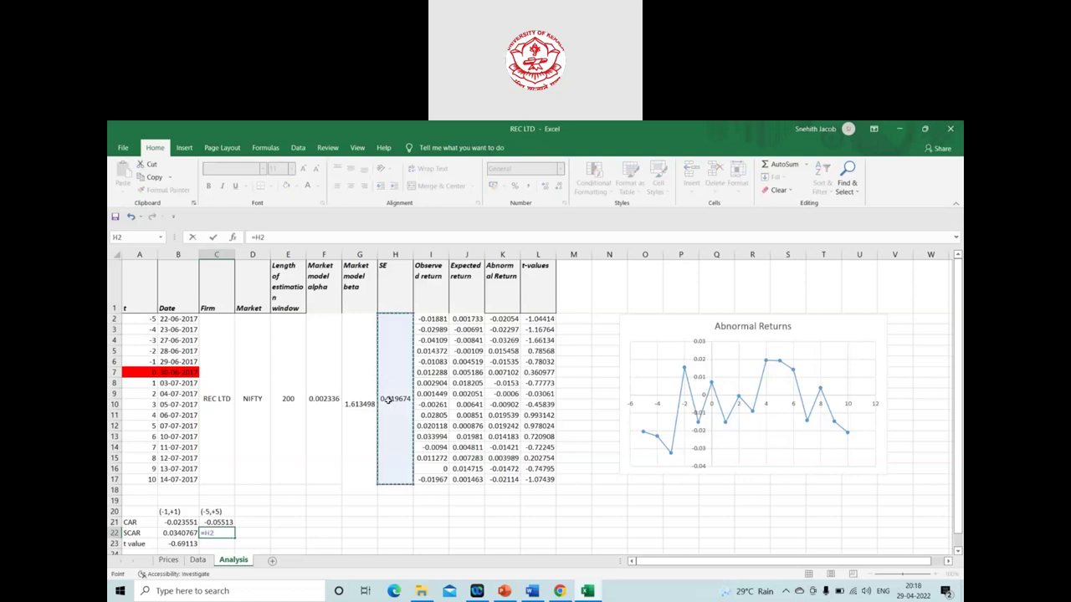
type("*")
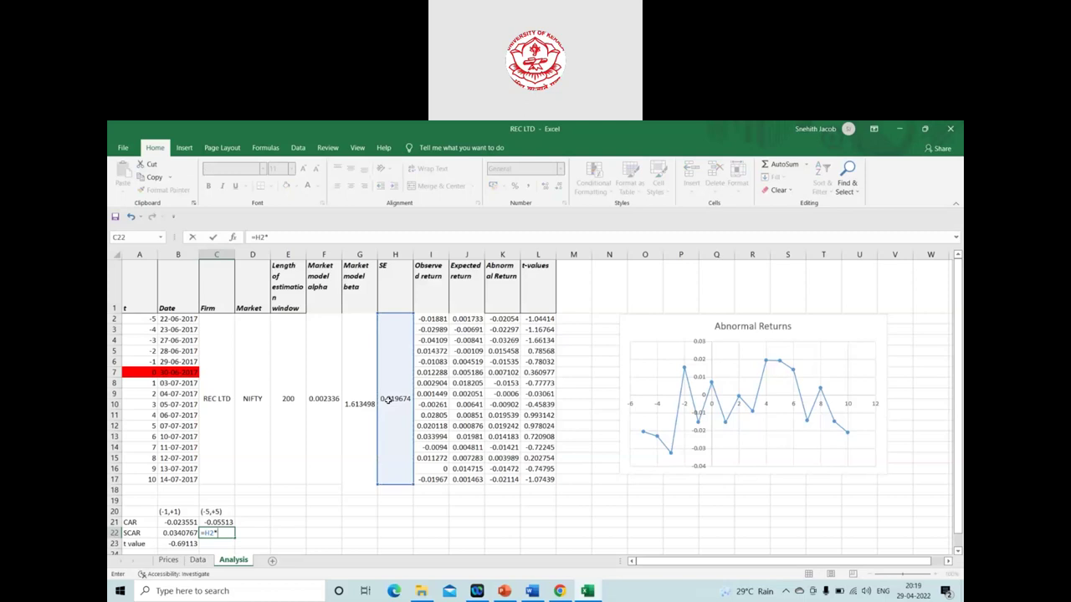
type("sqrt")
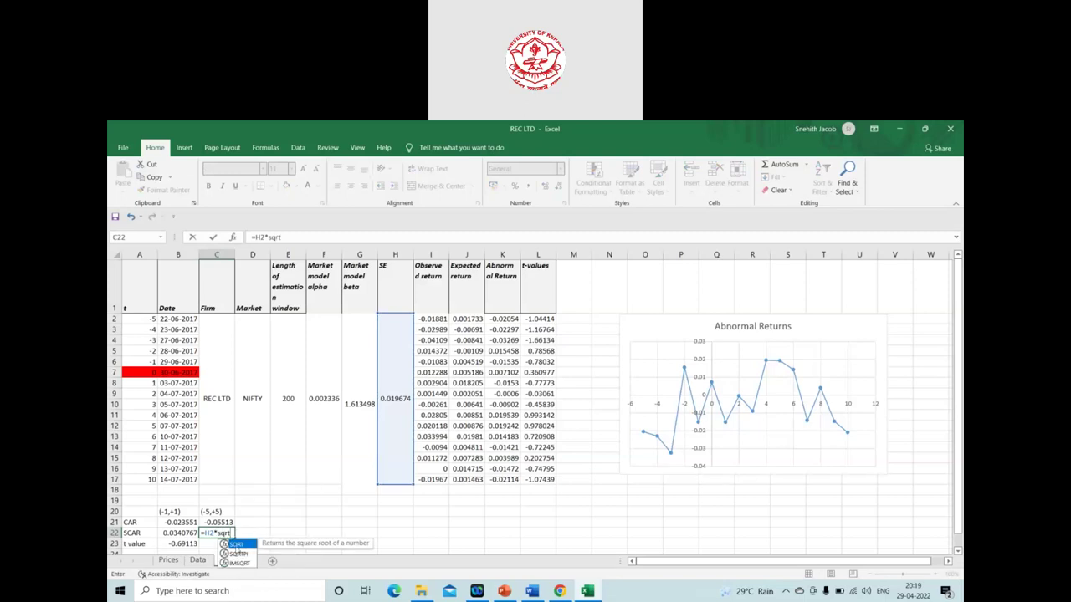
double_click(236, 545)
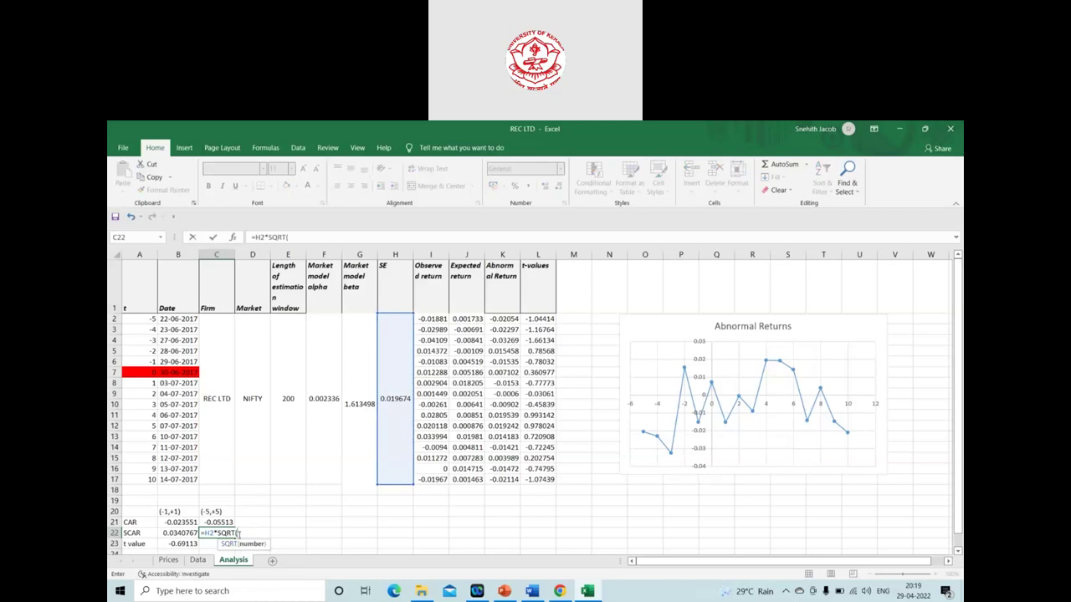
type("11")
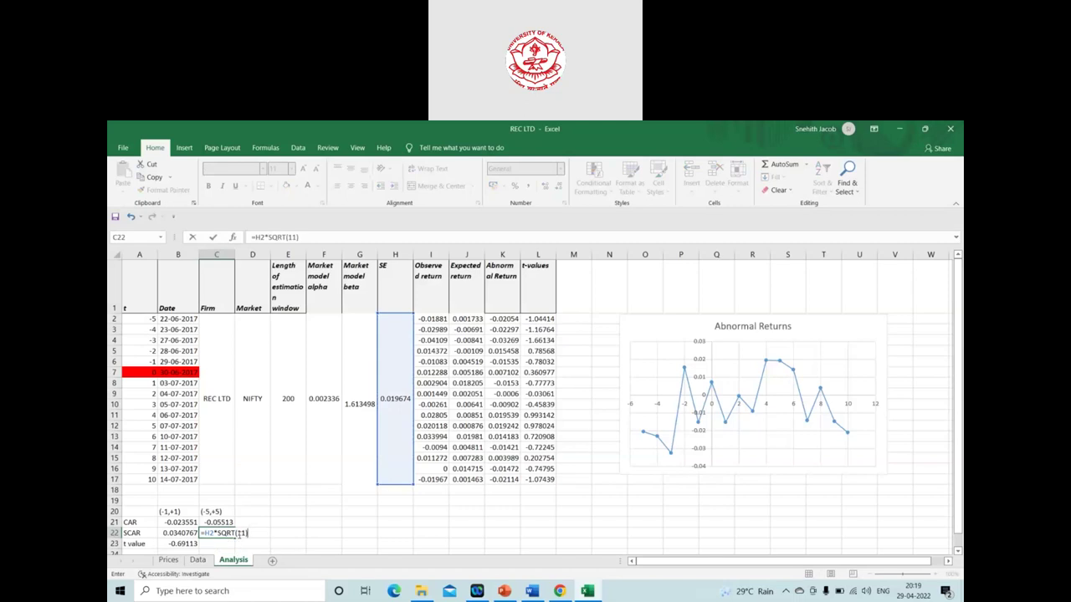
type(")")
key("Return")
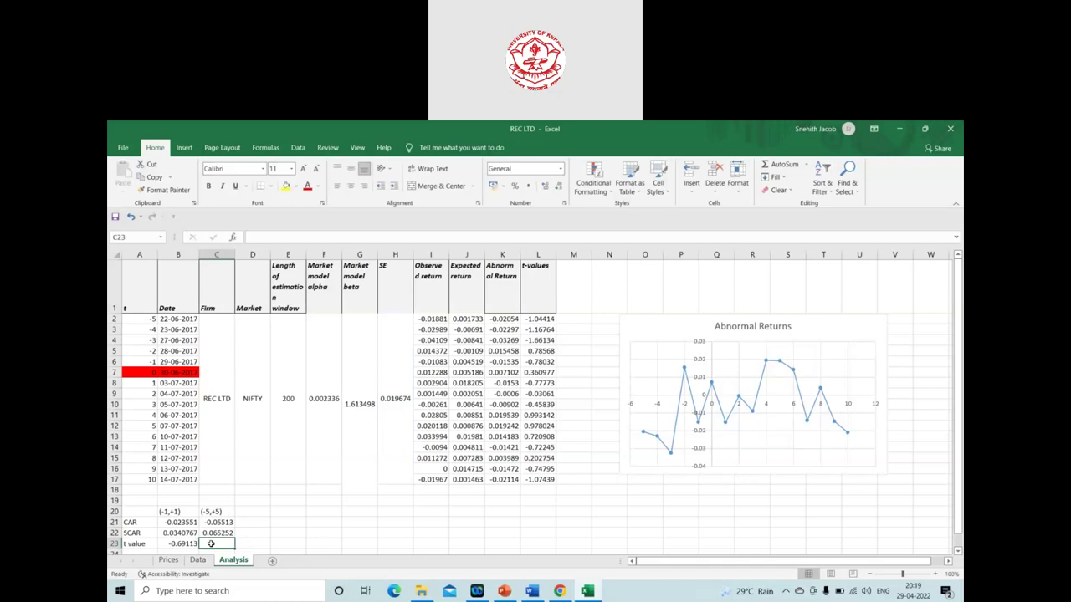
- Calculate the t value for the (-5,+5) window in C23 by dividing CAR by SCAR, as =C21/C22
type("=")
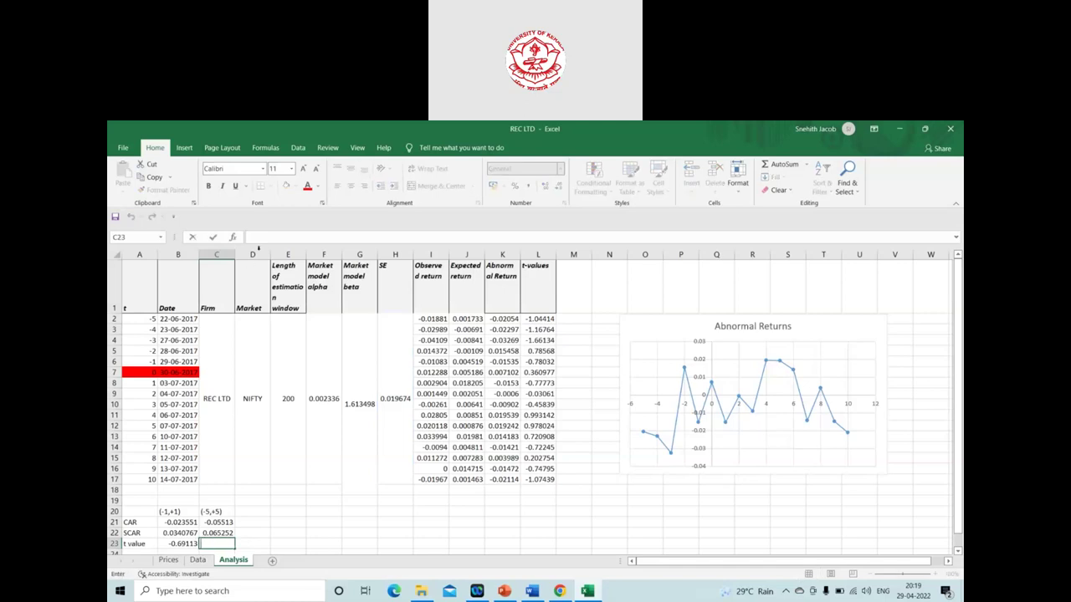
left_click(258, 237)
type("=")
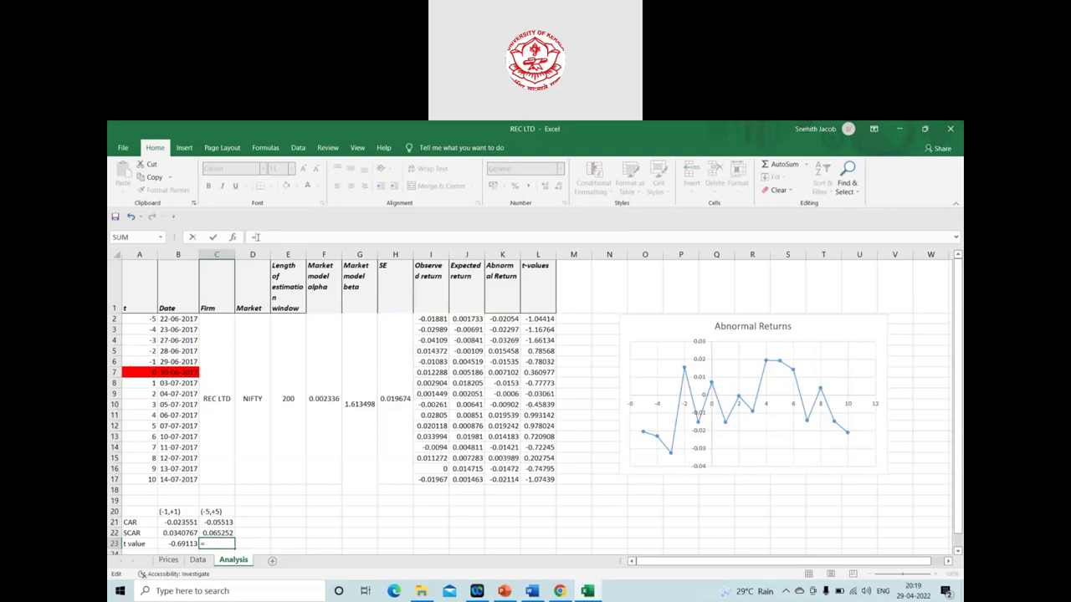
type("c21/c22")
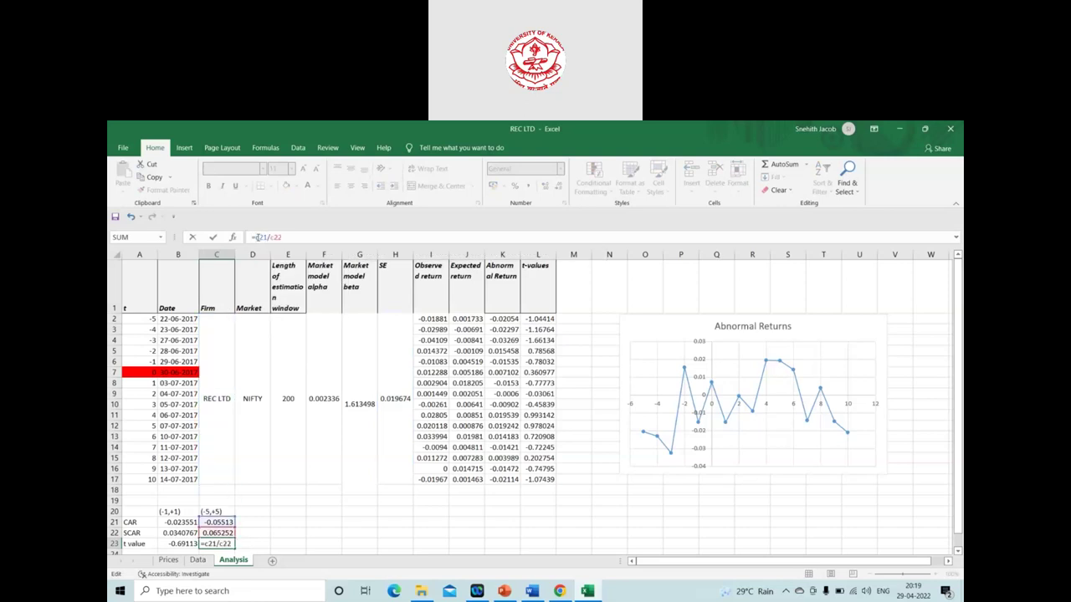
key("Return")
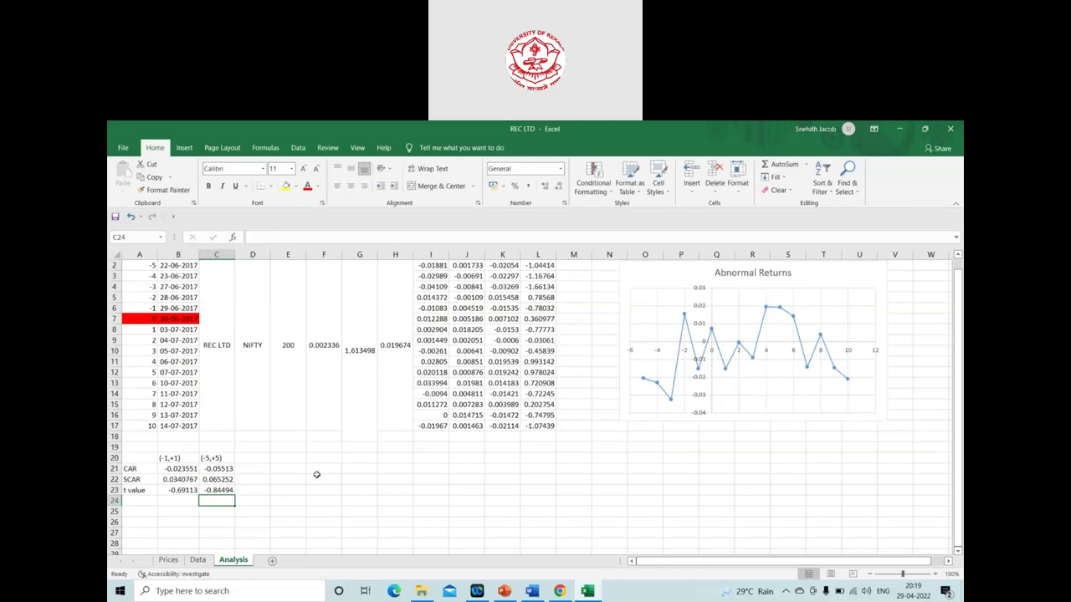
- Go to the start of the estimation window on the Data sheet and open the Descriptive Statistics analysis tool
scroll(961, 317, "up", 1)
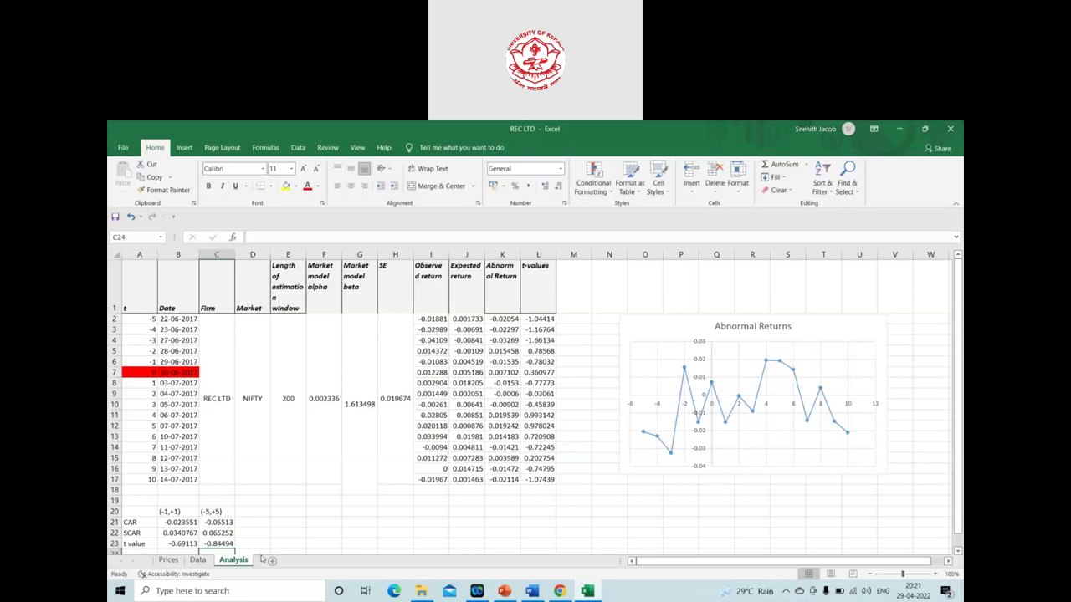
left_click(197, 560)
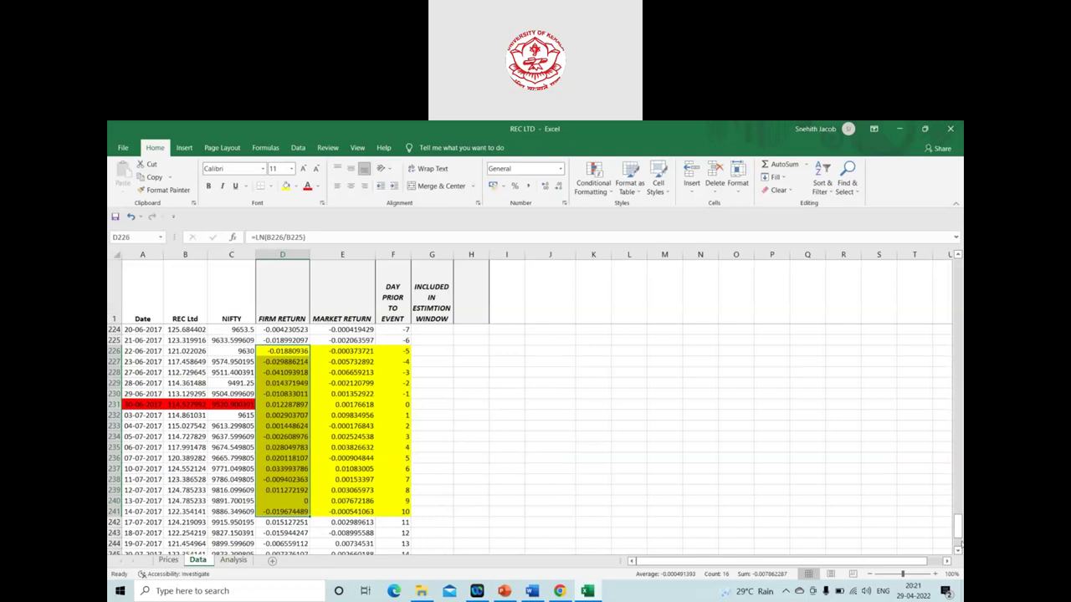
left_click_drag(957, 525, 953, 358)
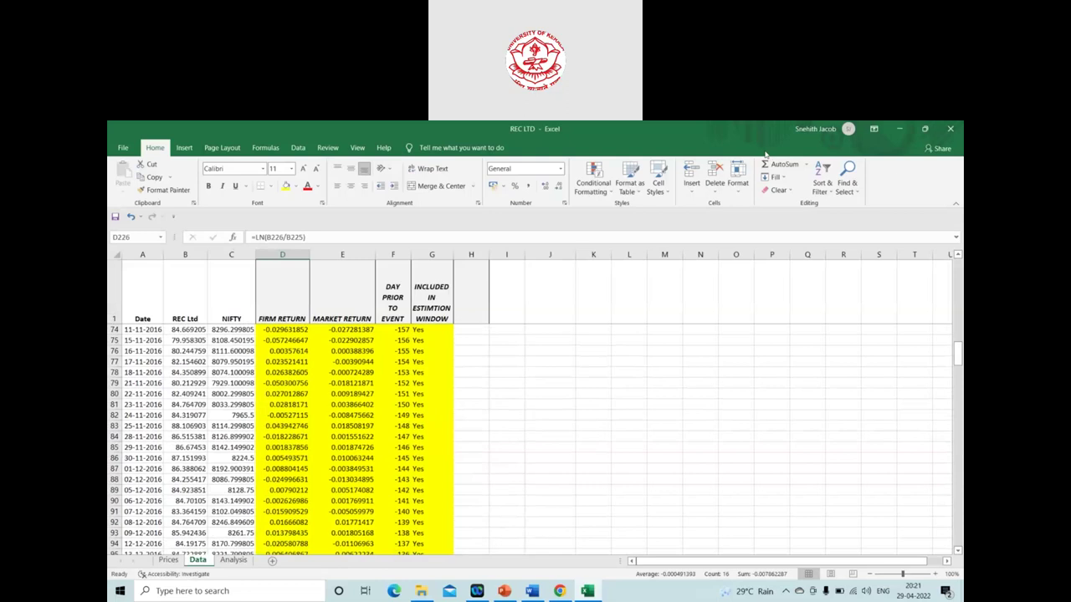
left_click_drag(957, 352, 941, 280)
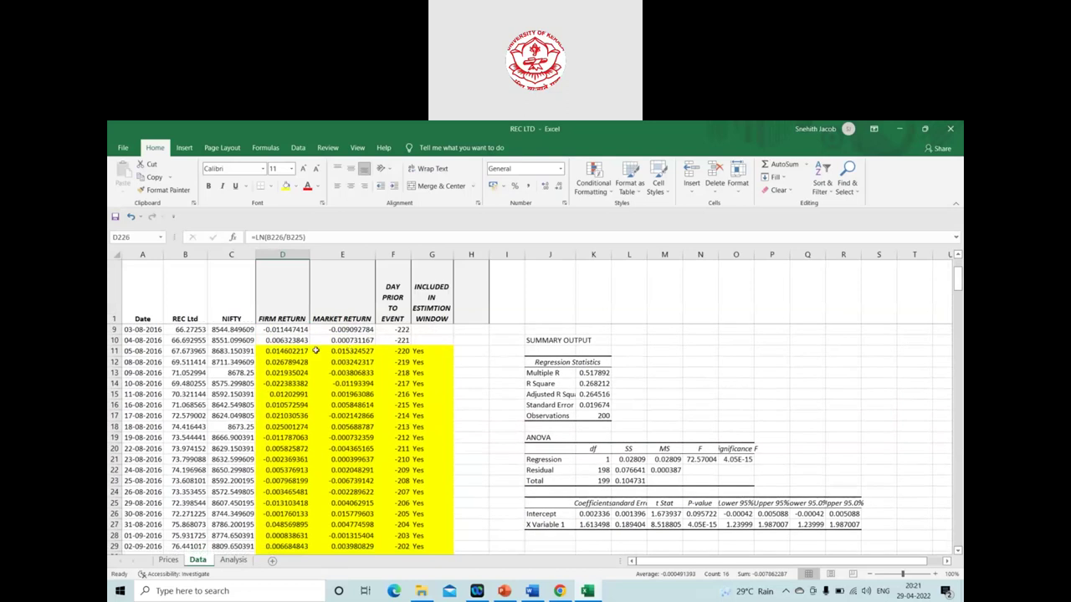
left_click(297, 148)
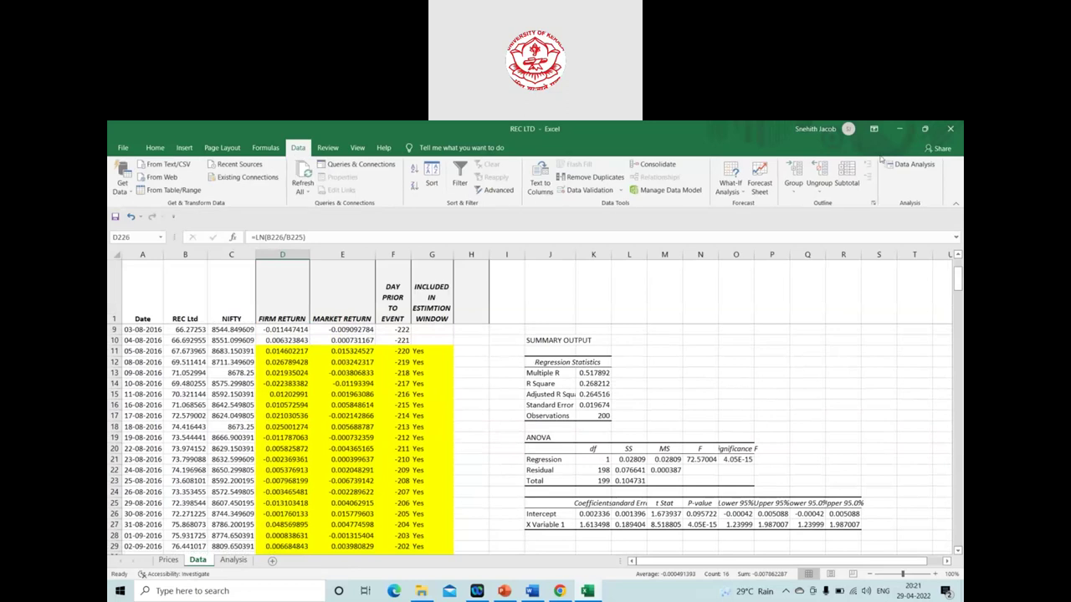
left_click(904, 167)
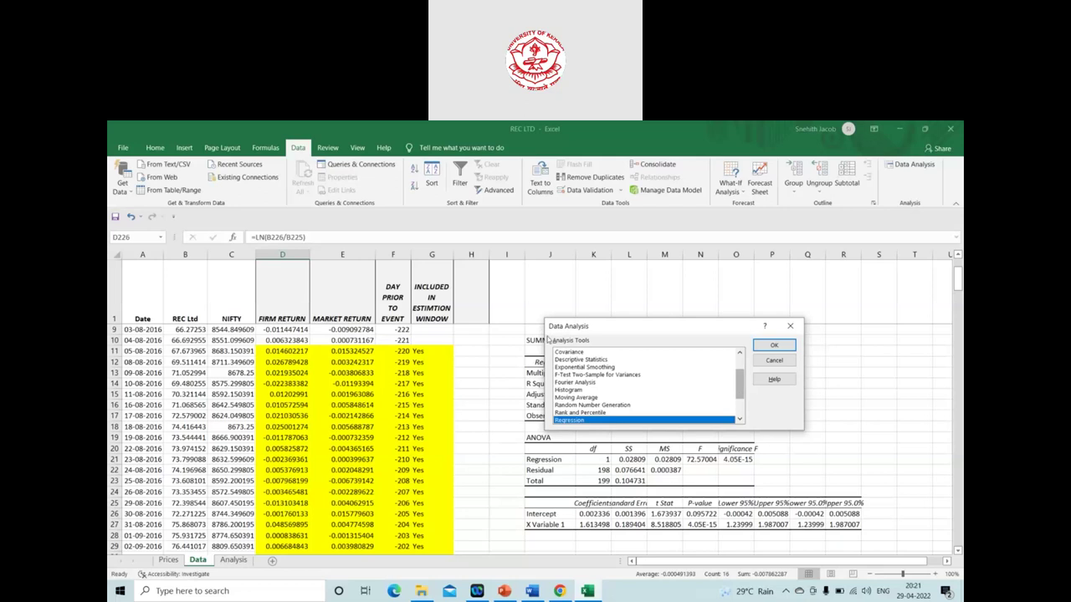
left_click(578, 361)
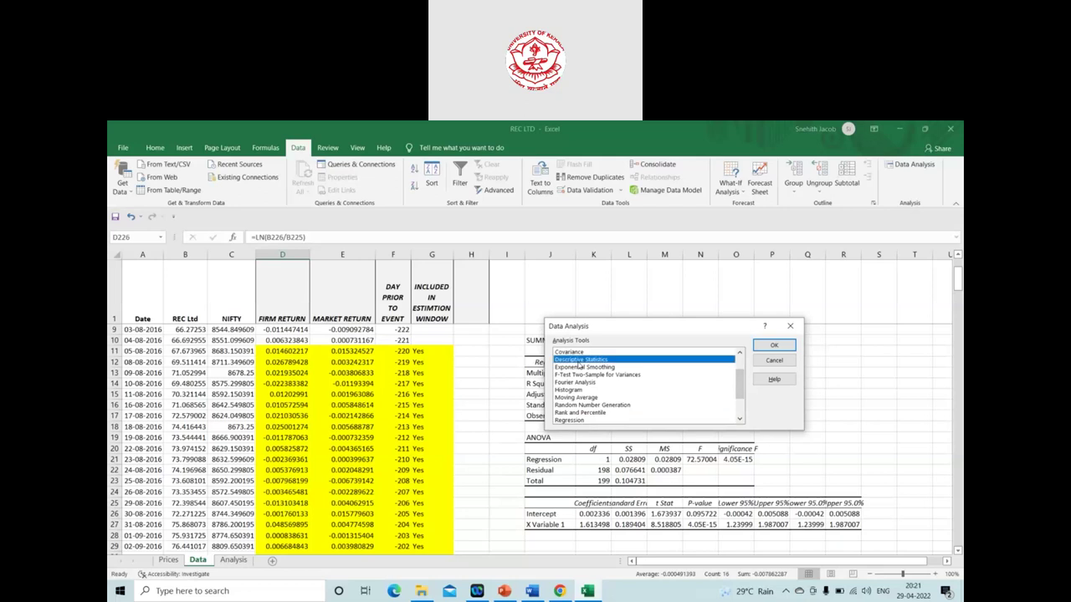
left_click(774, 346)
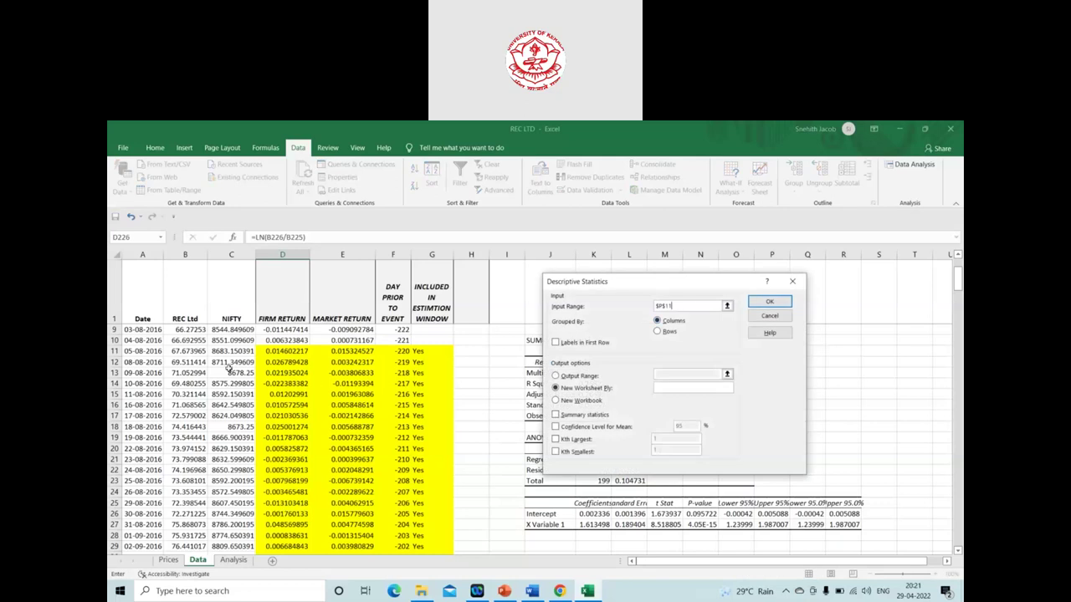
- Set the Descriptive Statistics input range to the REC Ltd prices in the estimation window, $B$11:$B$210
left_click(727, 306)
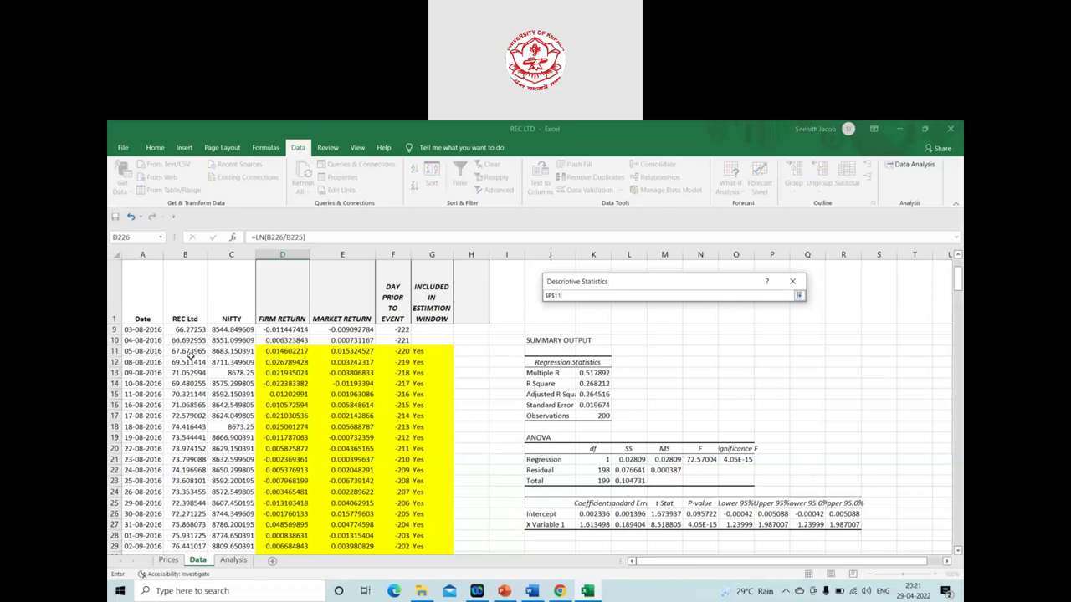
left_click_drag(584, 295, 537, 298)
key("BackSpace")
mouse_move(191, 352)
left_mouse_down()
mouse_move(178, 563)
mouse_move(174, 315)
mouse_move(178, 354)
left_mouse_up()
left_click(799, 295)
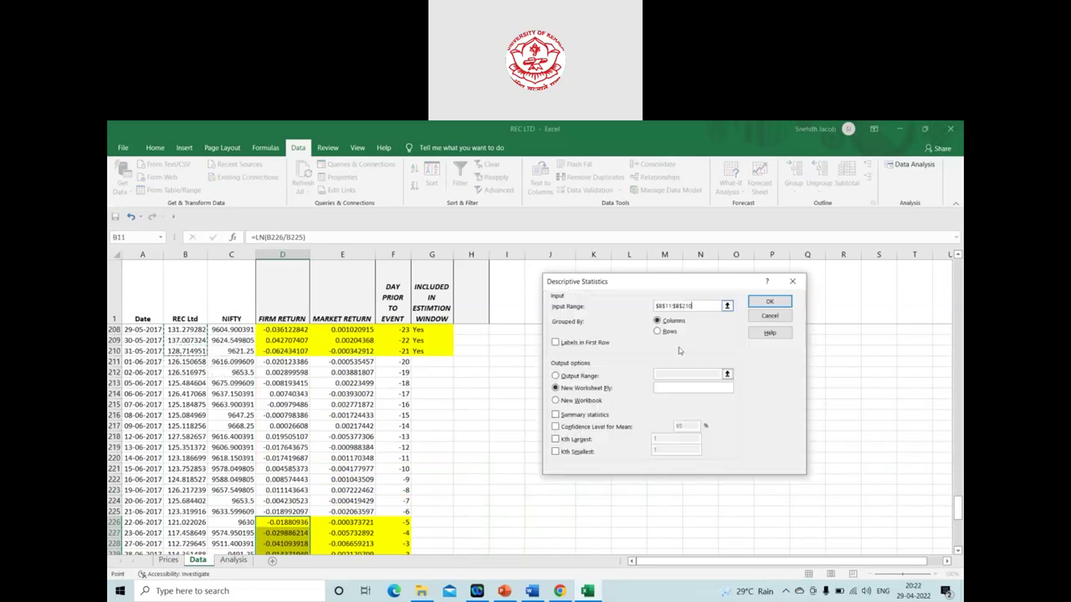
- Generate summary statistics for the chosen prices with the output range at $J$210, and widen column J to fit the labels
left_click(555, 414)
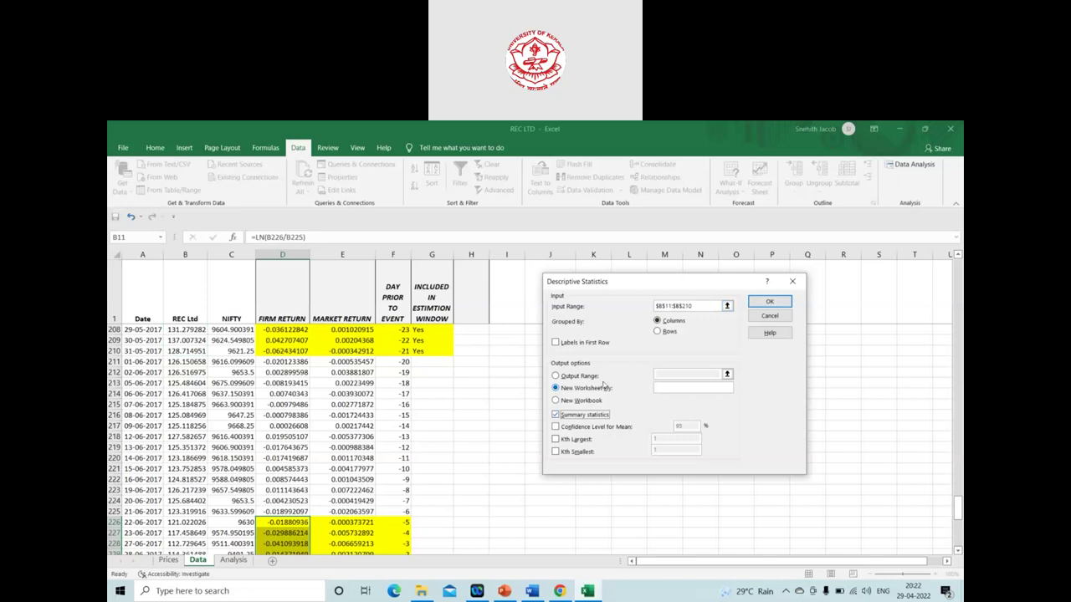
left_click(554, 374)
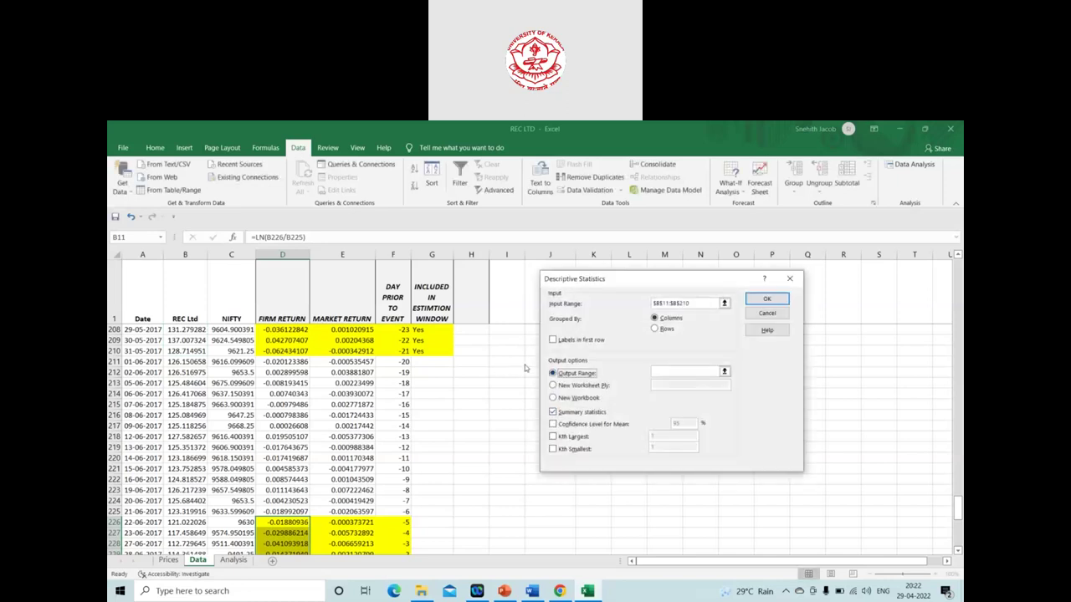
left_click(724, 370)
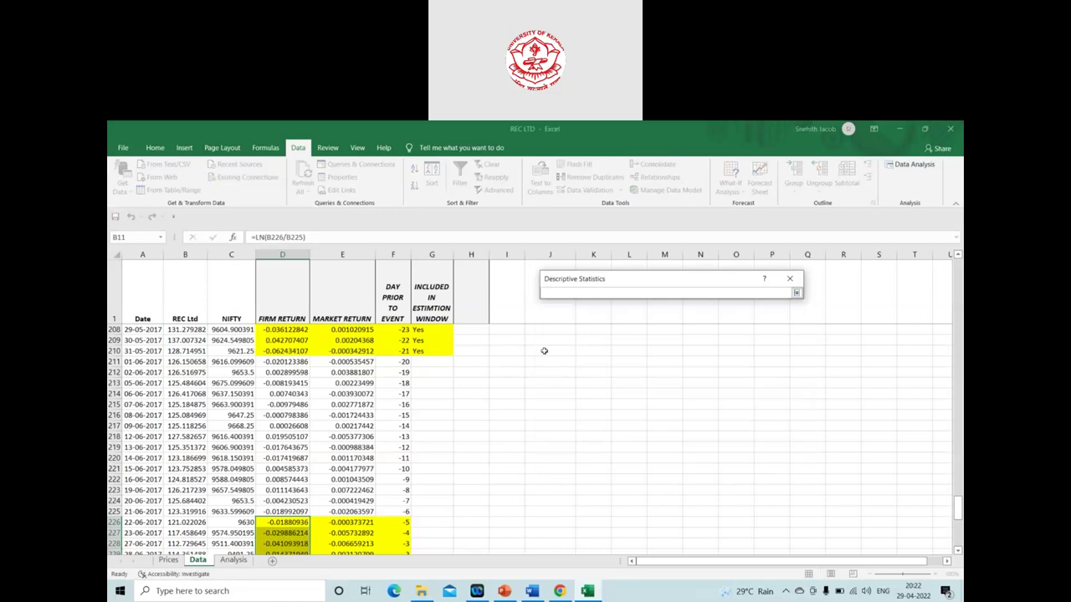
left_click(544, 351)
key("Return")
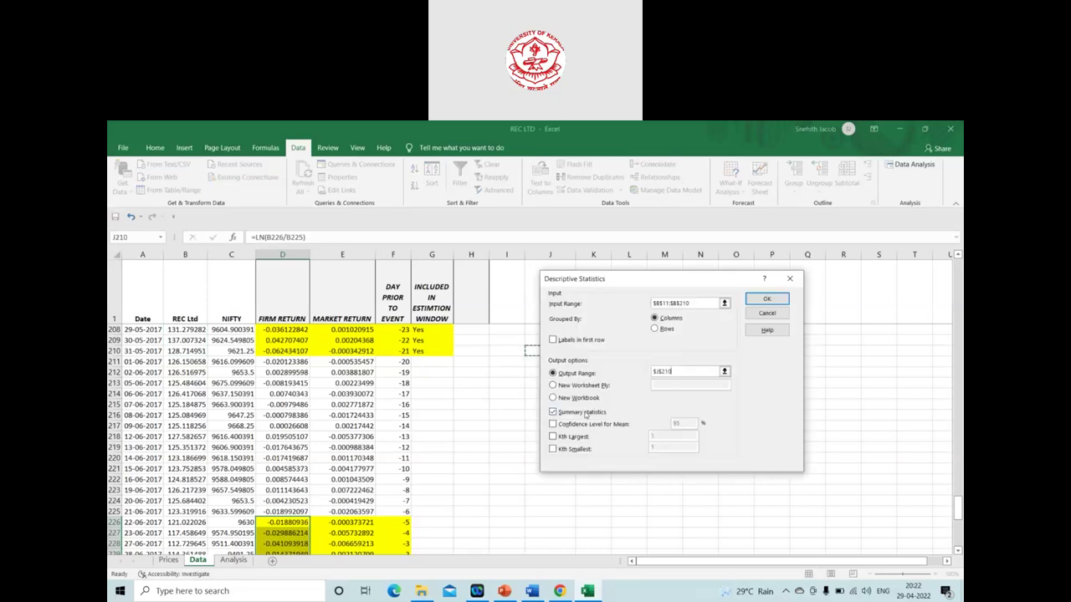
left_click(767, 300)
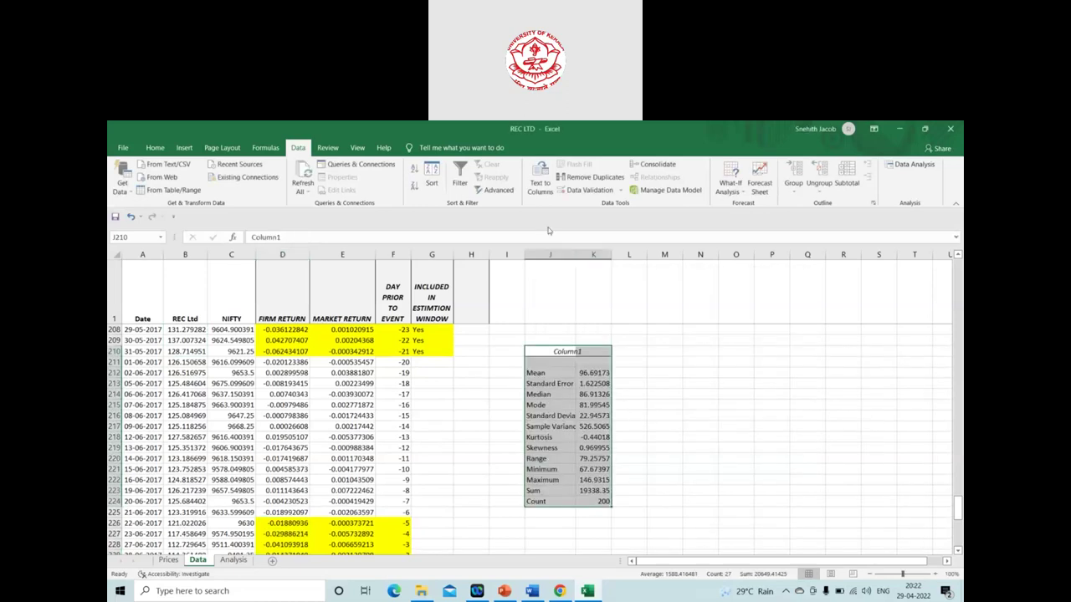
left_click_drag(576, 254, 599, 259)
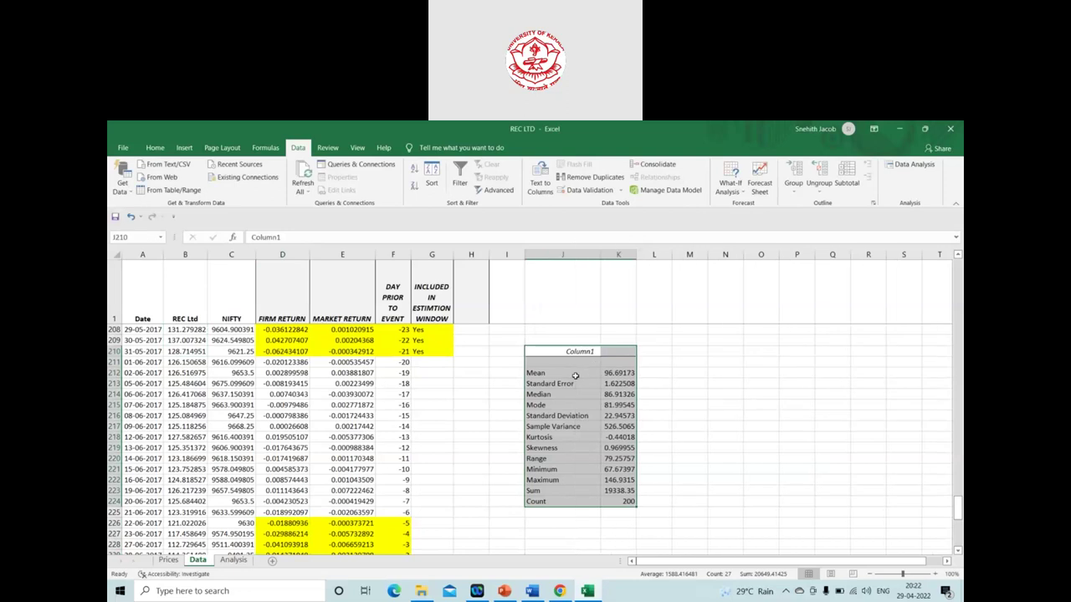